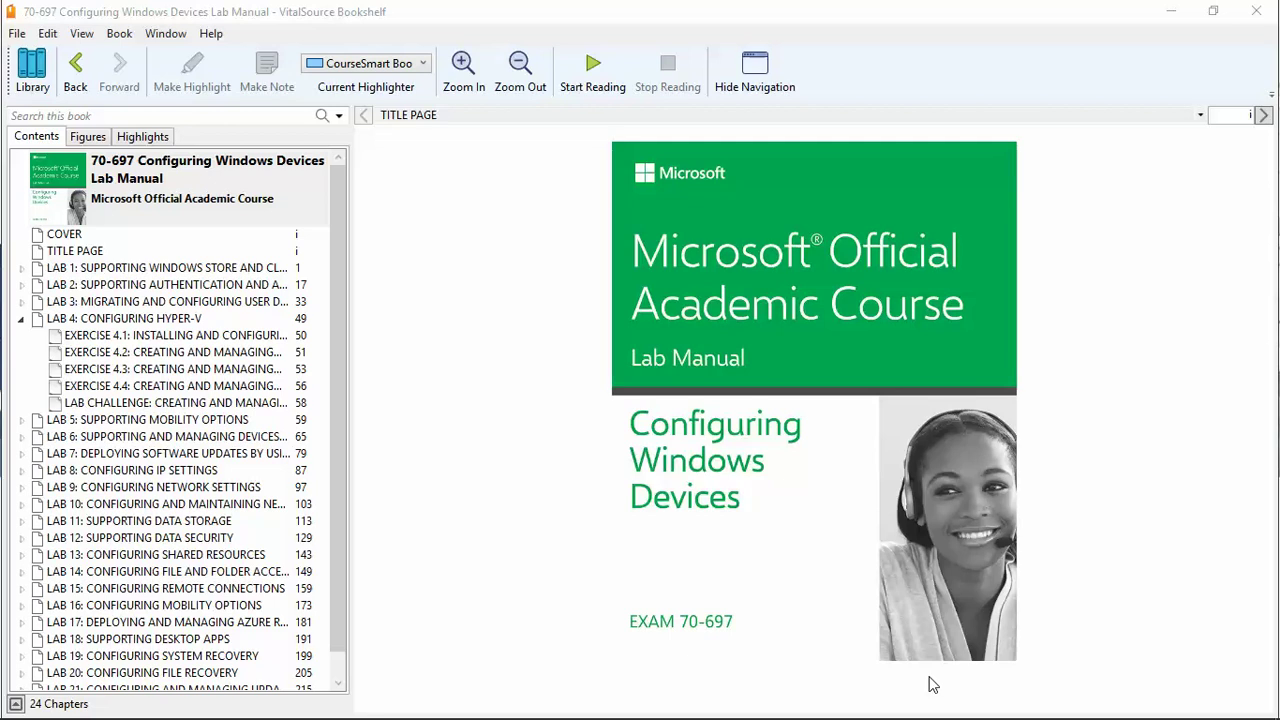
# Step: Open the LAB 4: CONFIGURING HYPER-V page in the lab manual, then minimize the reader
pyautogui.click(190, 320)
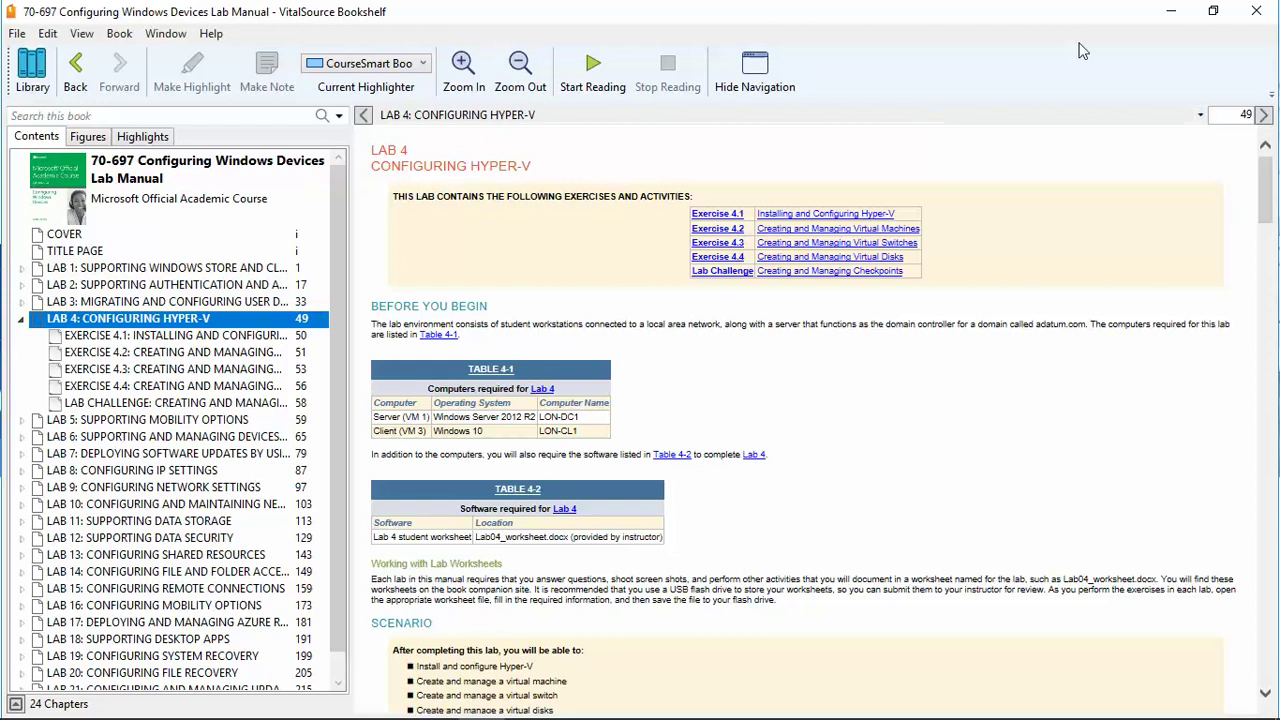
pyautogui.click(1165, 20)
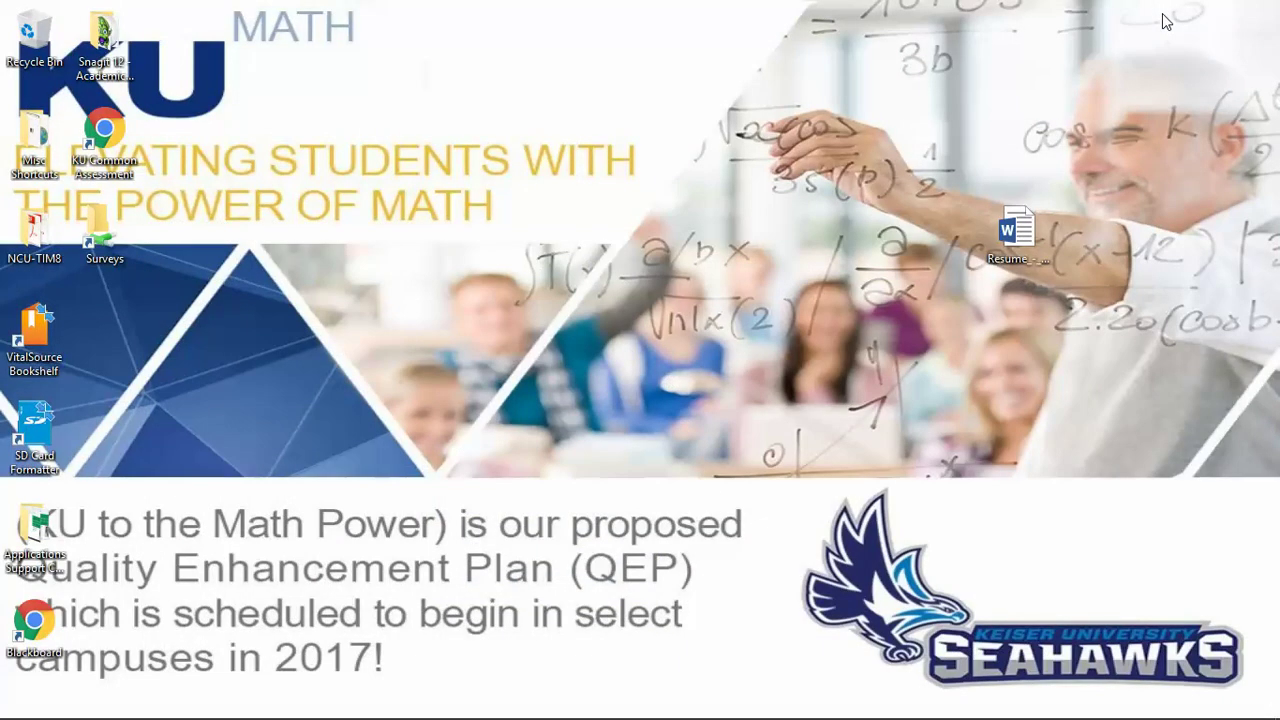
# Step: Bring the LON-CL1 virtual machine forward and dismiss its lock screen
pyautogui.moveTo(560, 715)
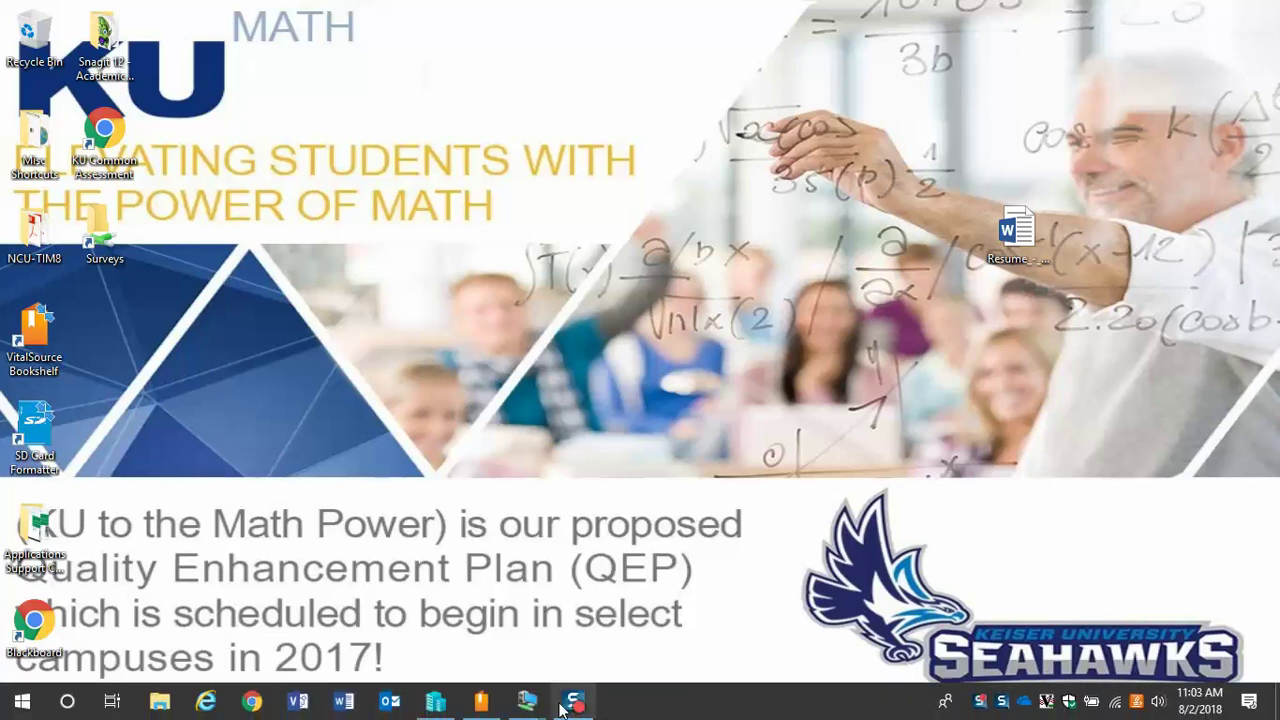
pyautogui.moveTo(527, 700)
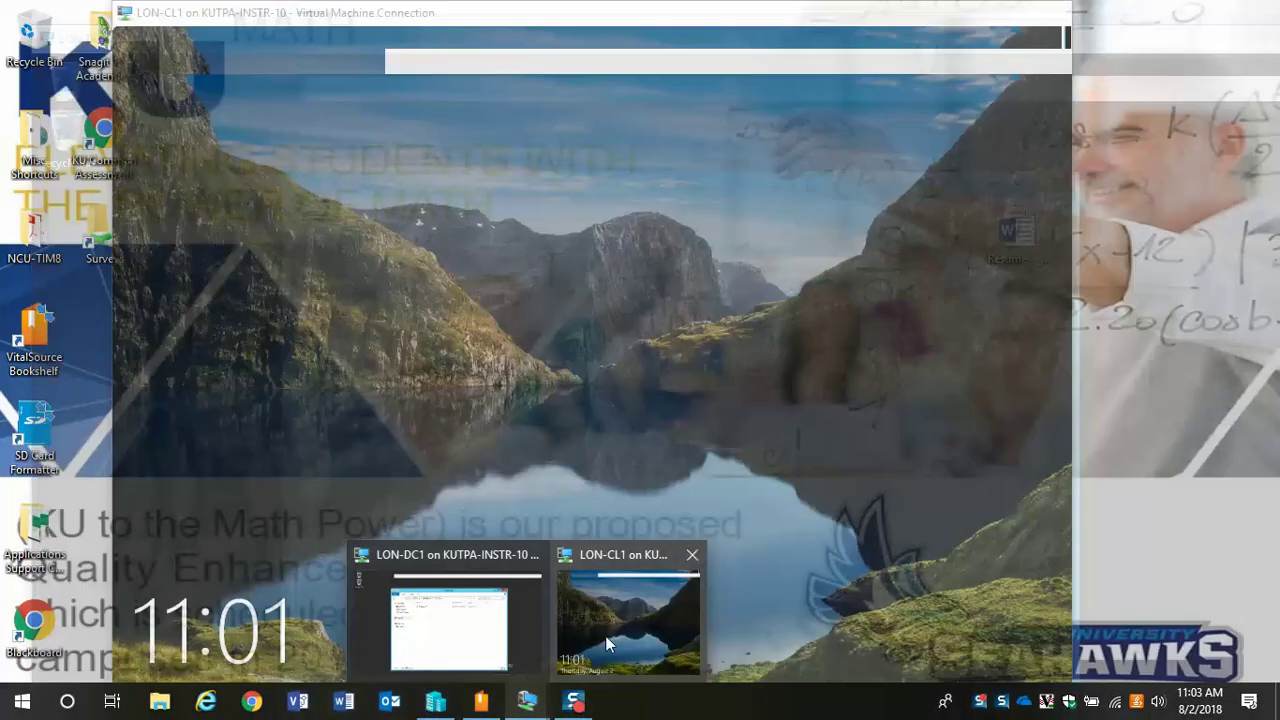
pyautogui.click(606, 638)
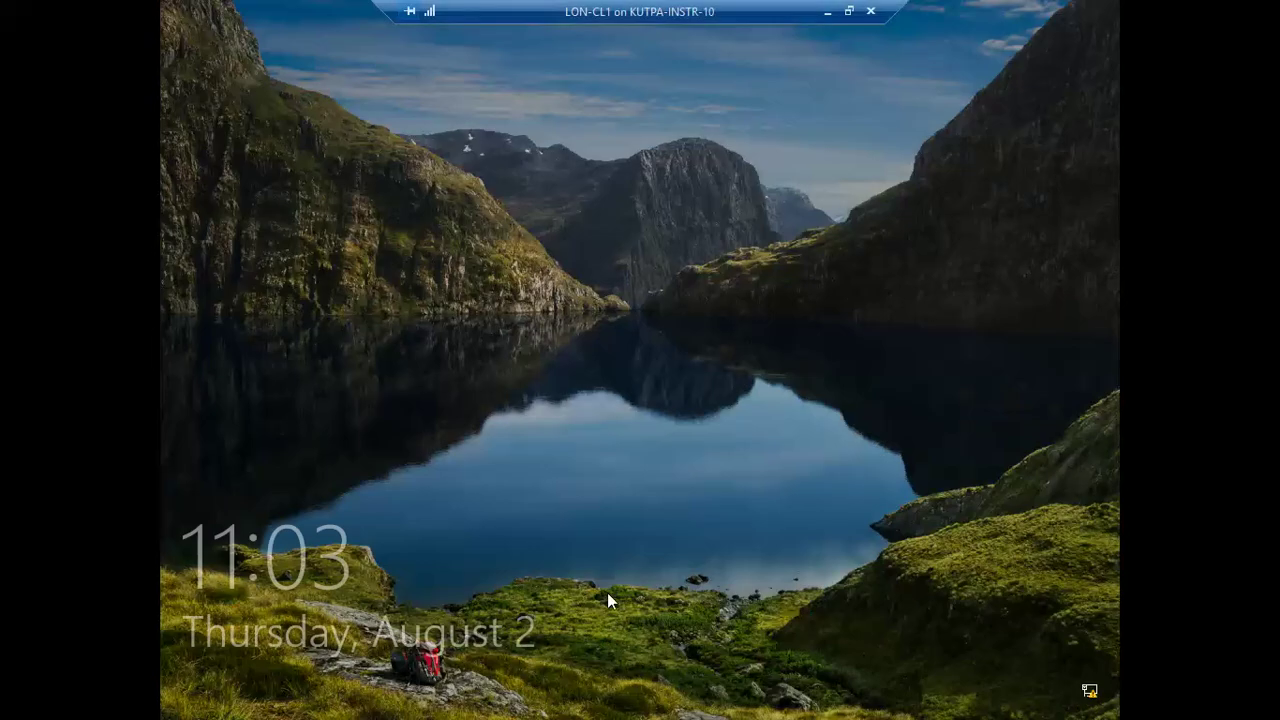
pyautogui.click(697, 285)
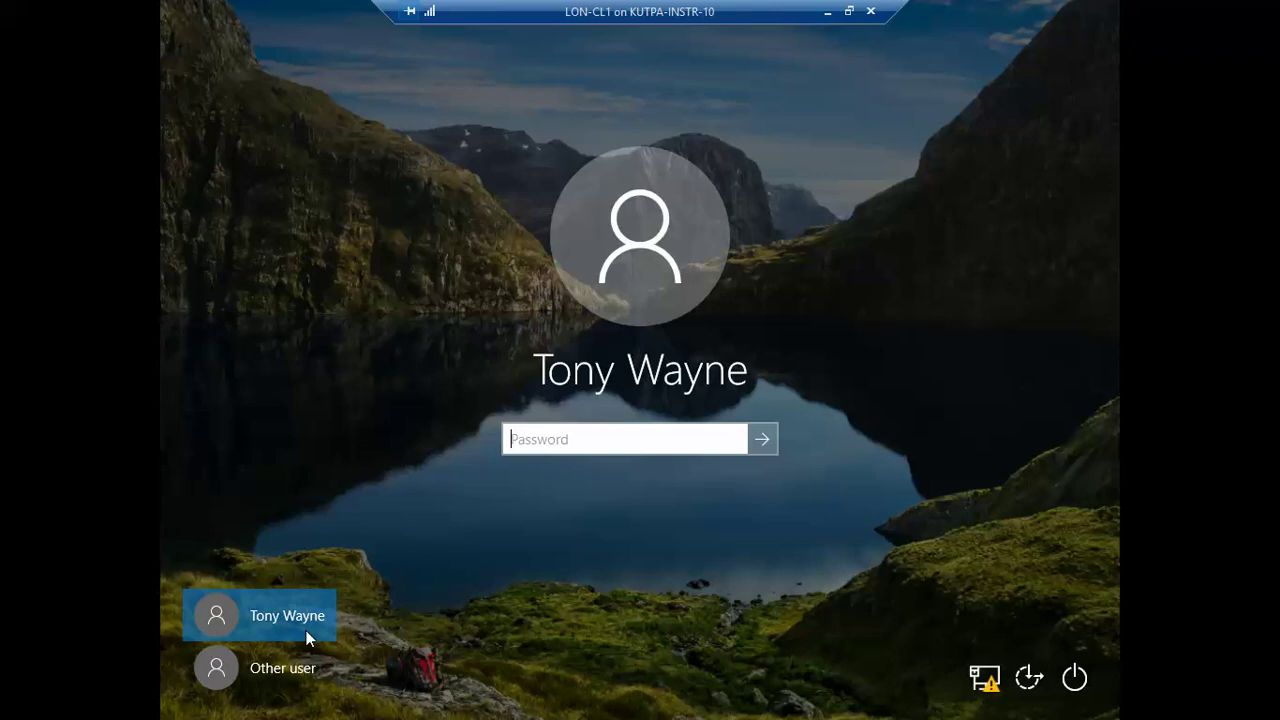
# Step: Sign in as Other user with the domain administrator account and its password
pyautogui.click(286, 667)
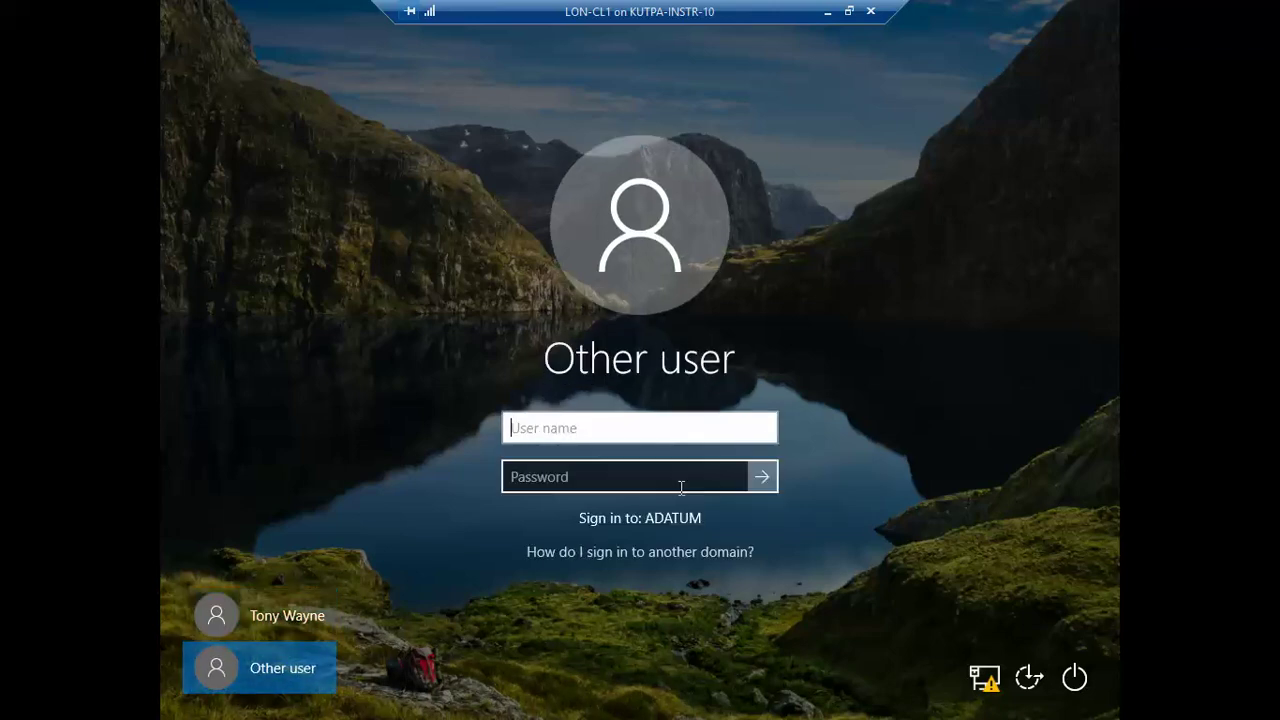
pyautogui.write('adatum\\')
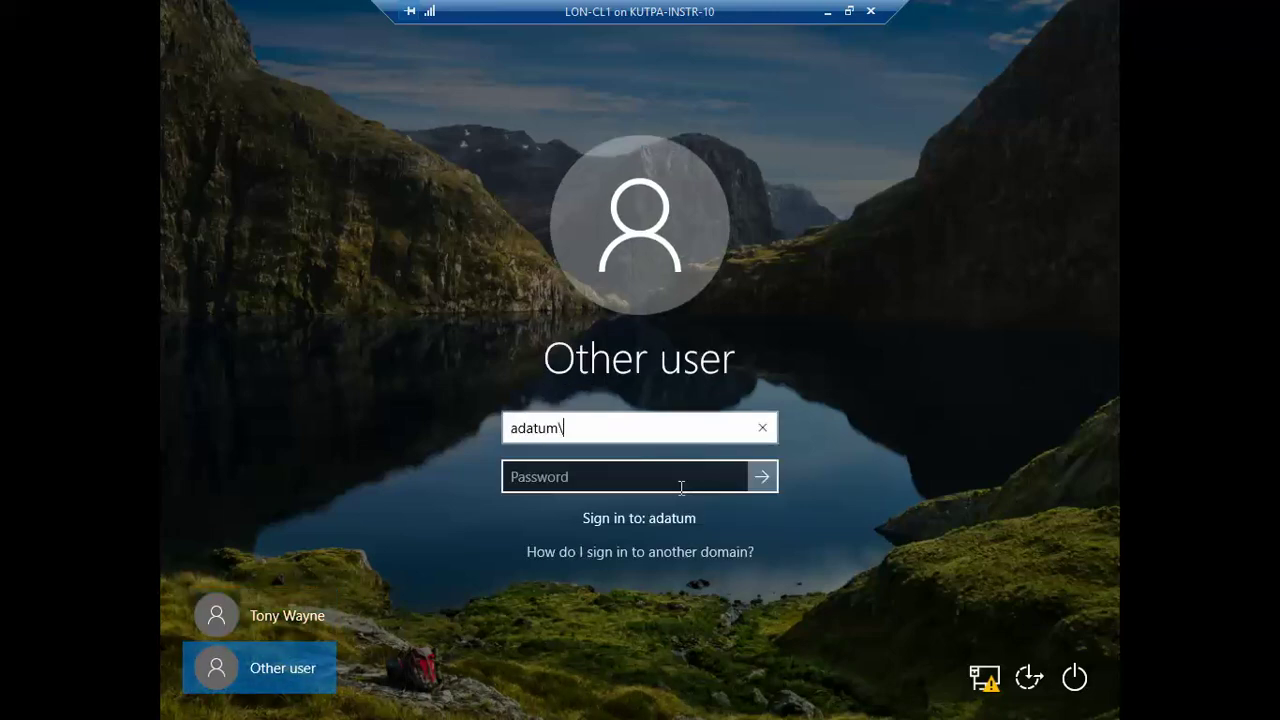
pyautogui.write('administrator')
pyautogui.press('Tab')
pyautogui.write('Pa55w.rd')
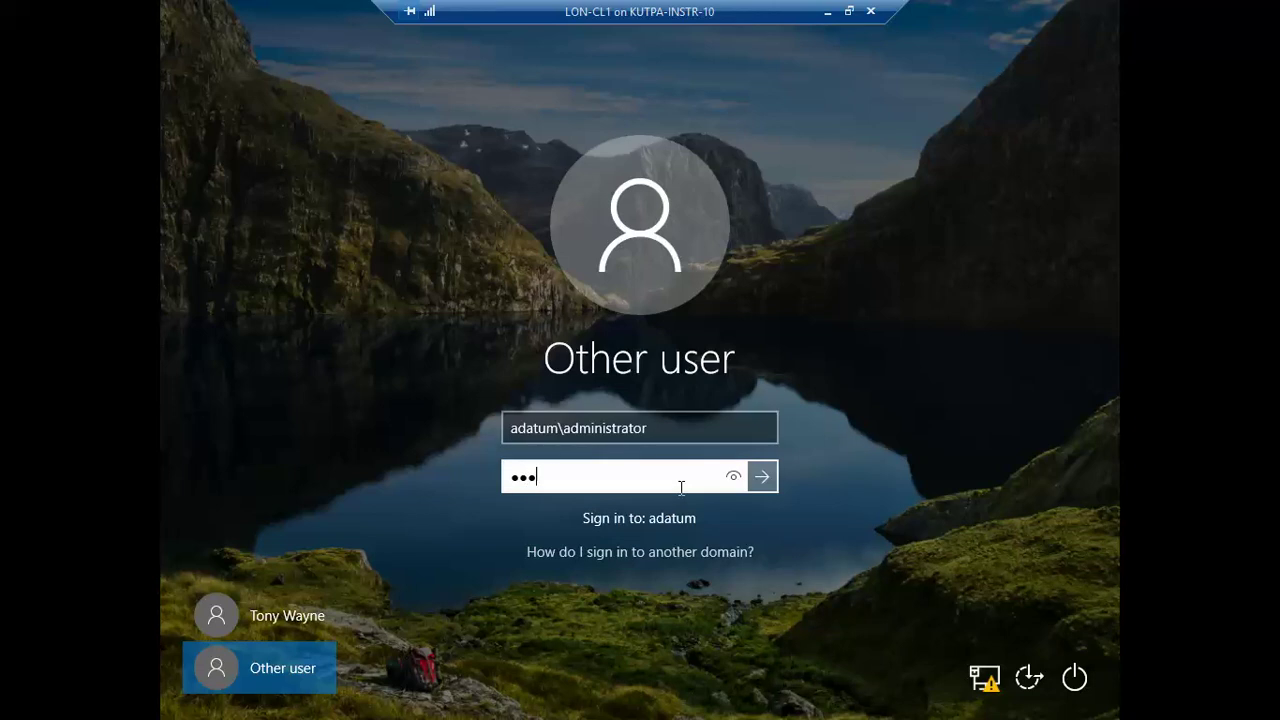
pyautogui.press('Return')
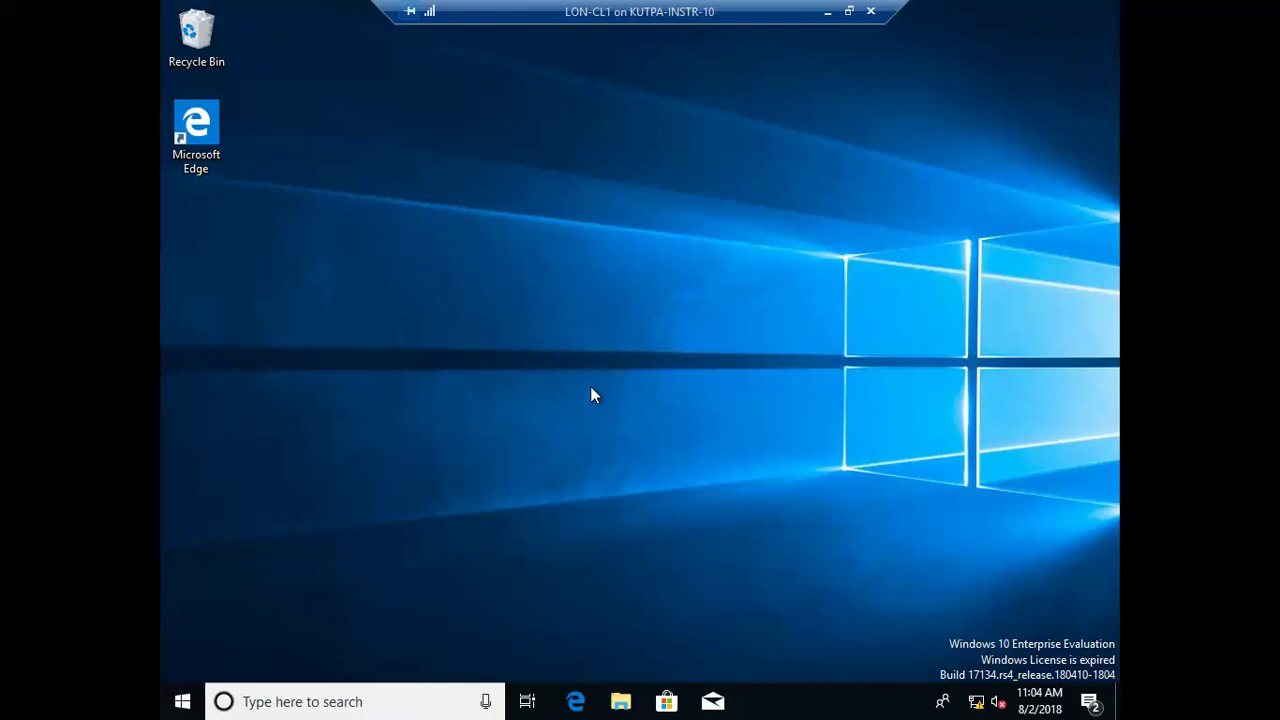
# Step: Permanently delete the Recycle Bin's 2 items and open the Start quick-link menu
pyautogui.rightClick(203, 54)
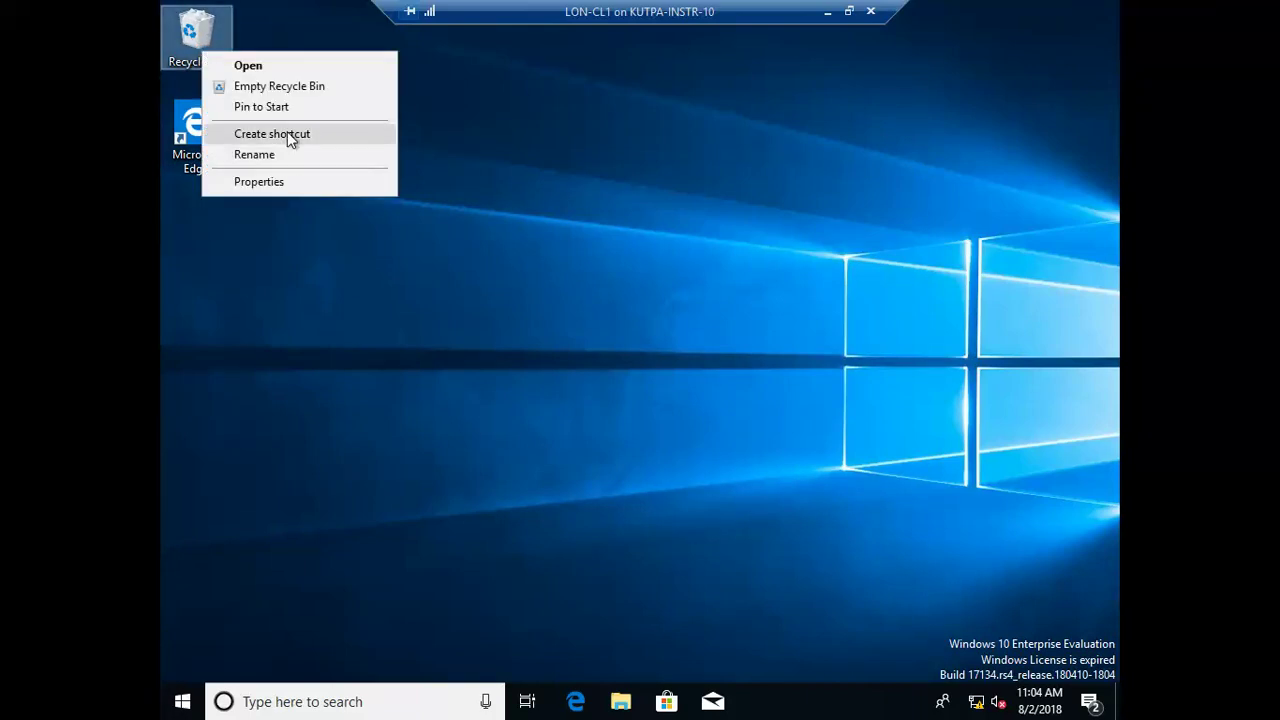
pyautogui.click(286, 94)
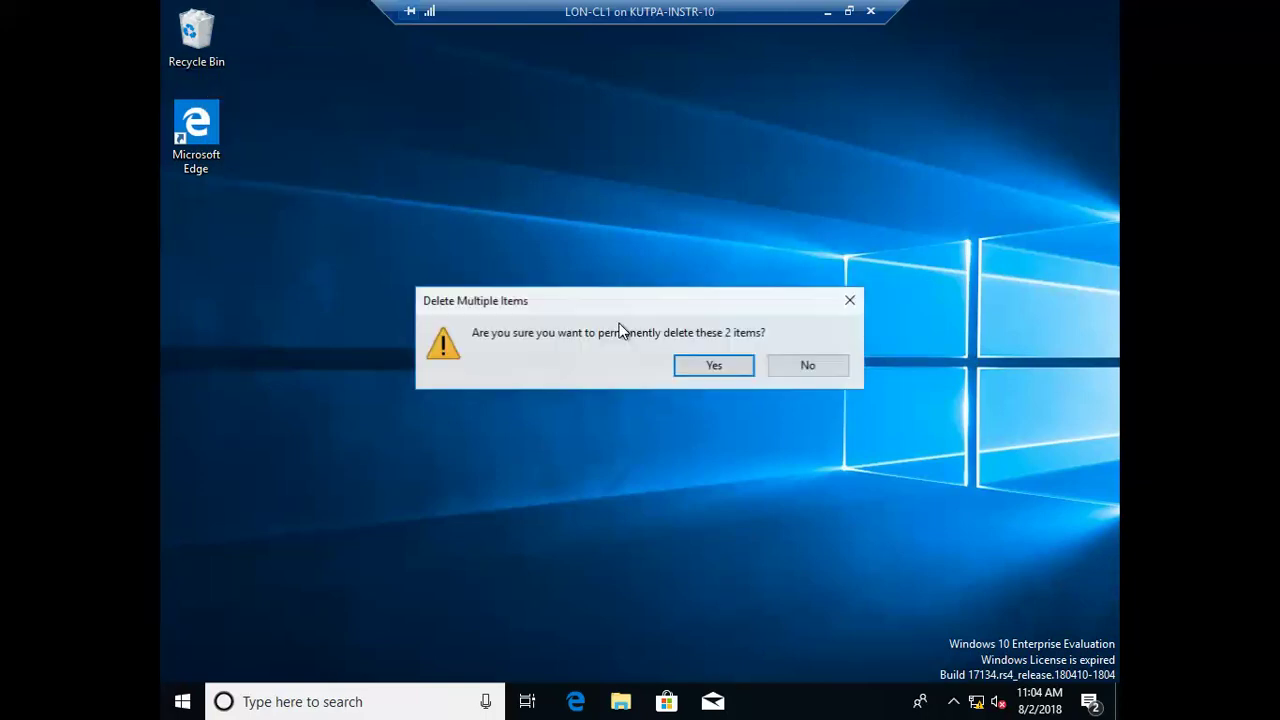
pyautogui.click(703, 366)
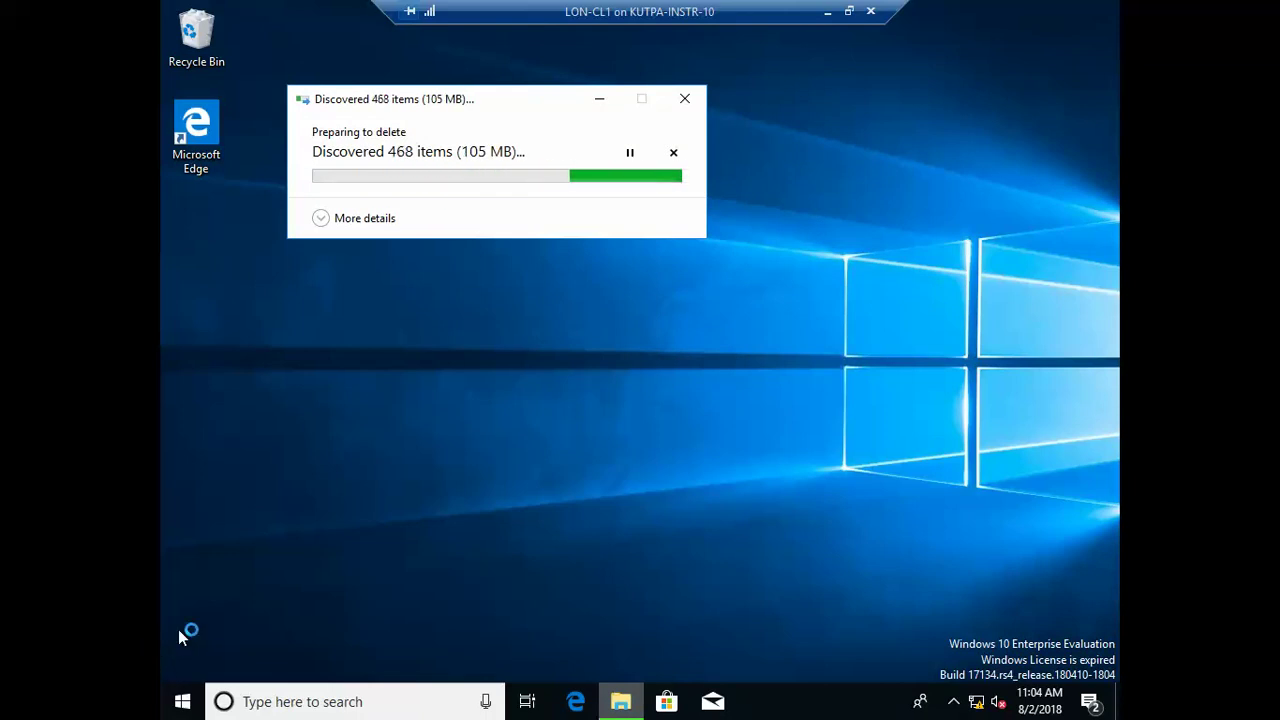
pyautogui.click(181, 702)
pyautogui.rightClick(181, 702)
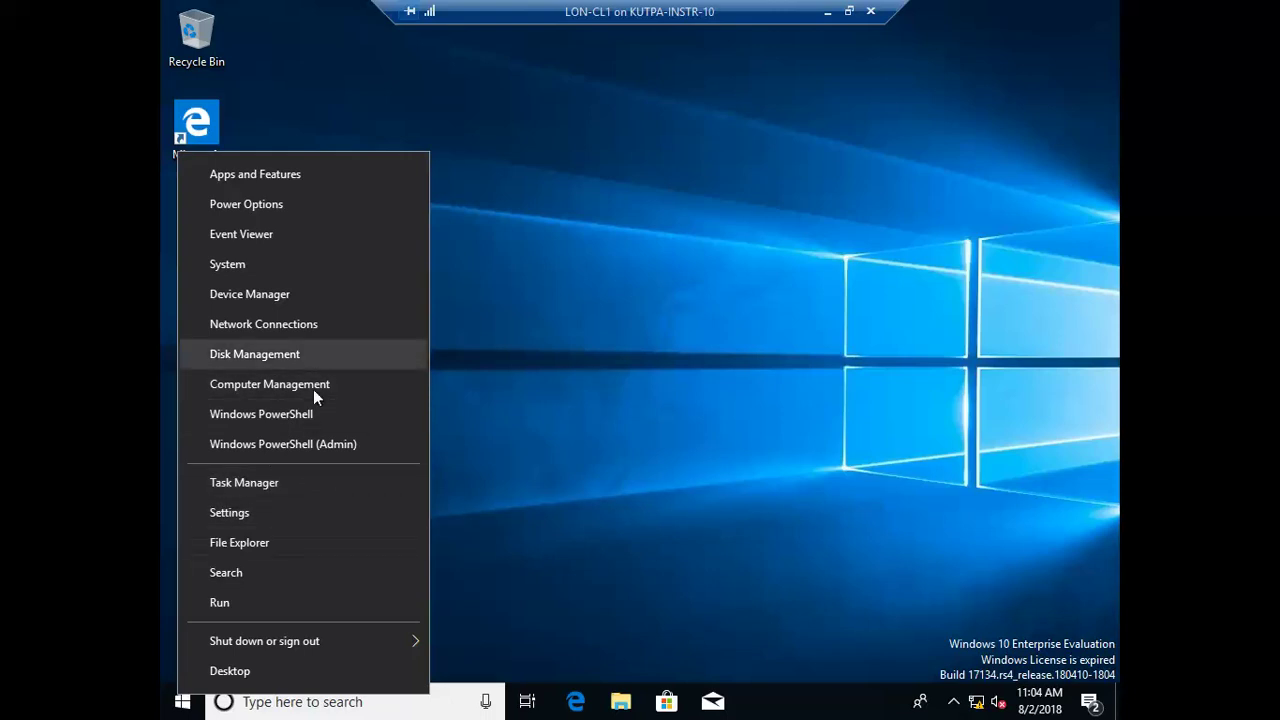
# Step: Search for cmd and launch Command Prompt
pyautogui.click(265, 700)
pyautogui.click(265, 700)
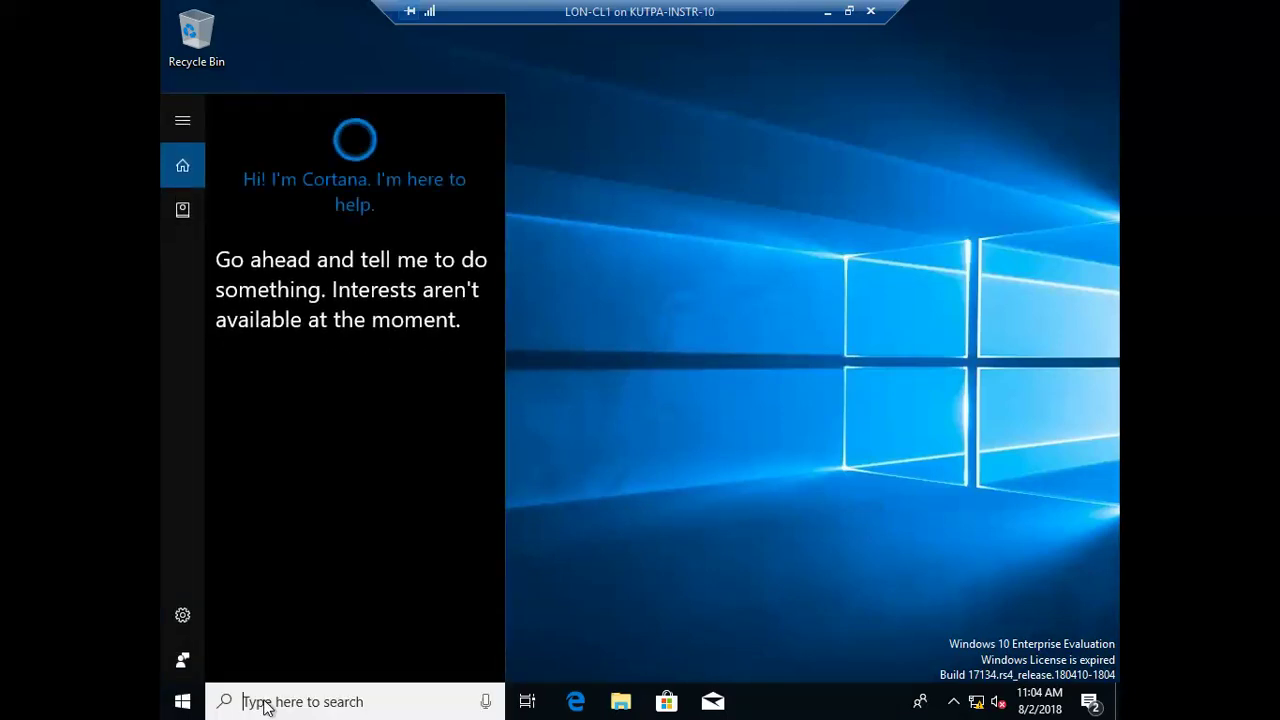
pyautogui.write('dmd')
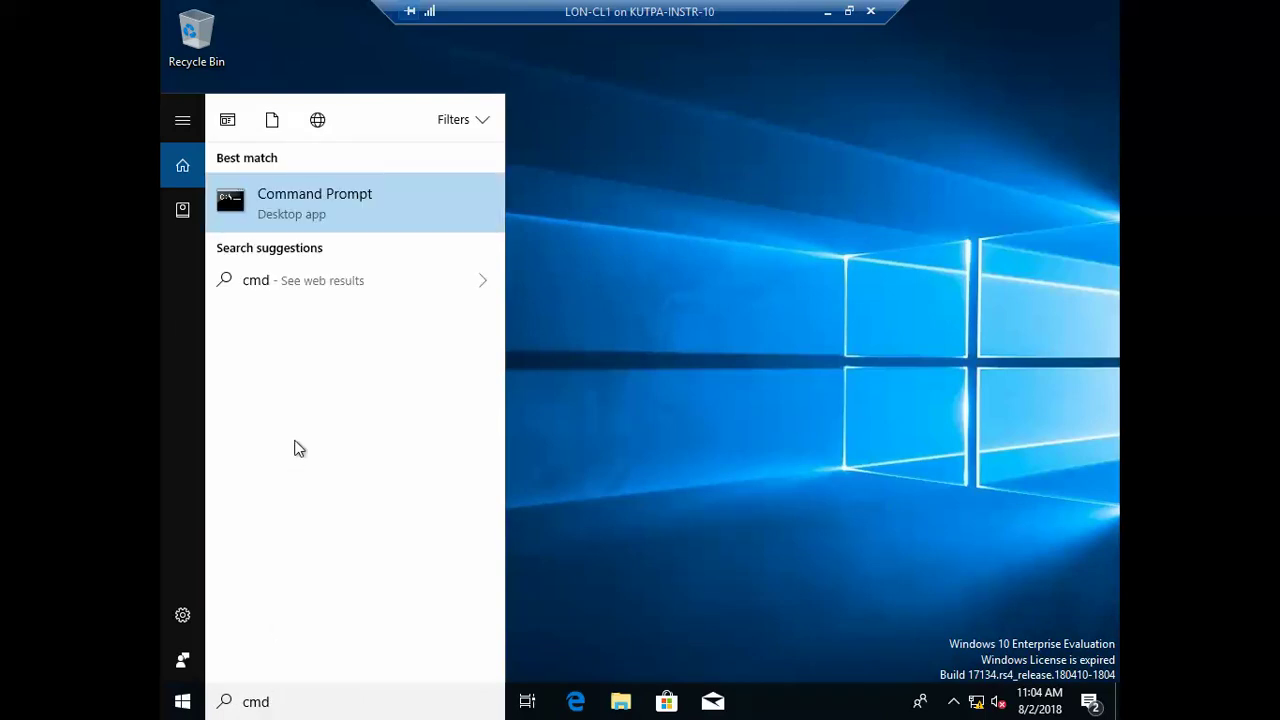
pyautogui.click(336, 200)
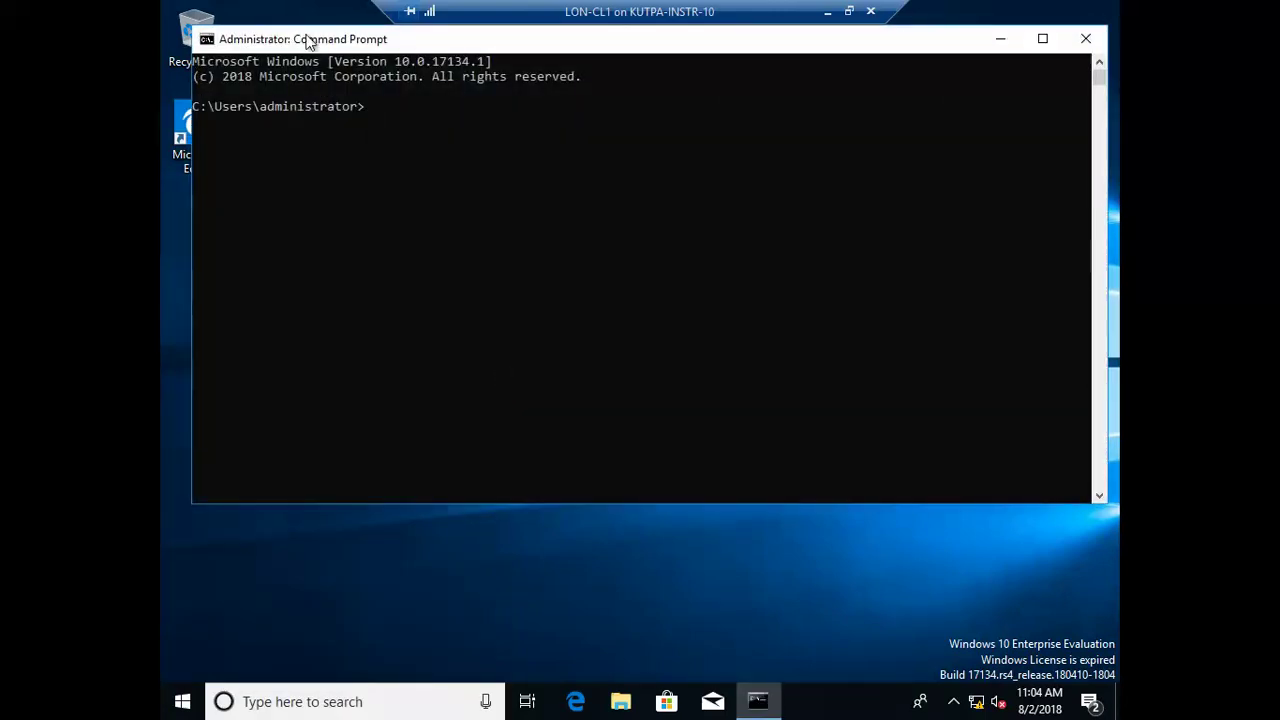
# Step: Set the Command Prompt console font size to 24 through its Properties
pyautogui.rightClick(701, 41)
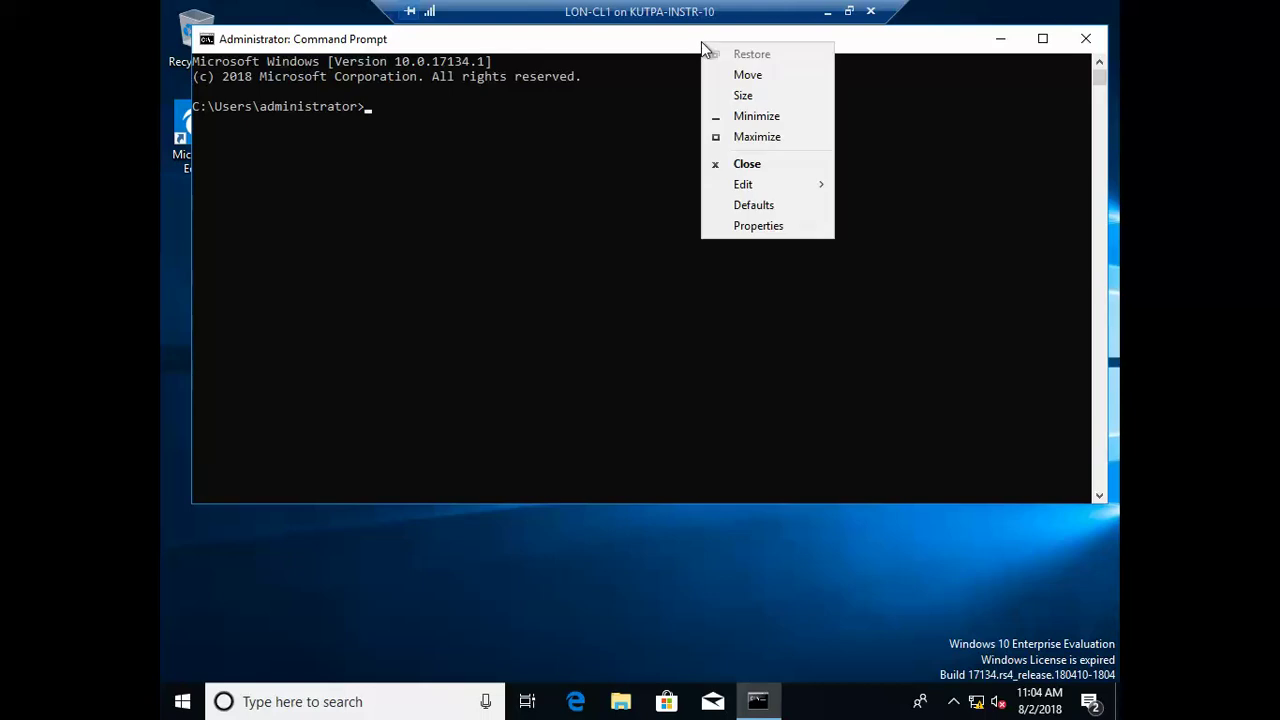
pyautogui.click(758, 226)
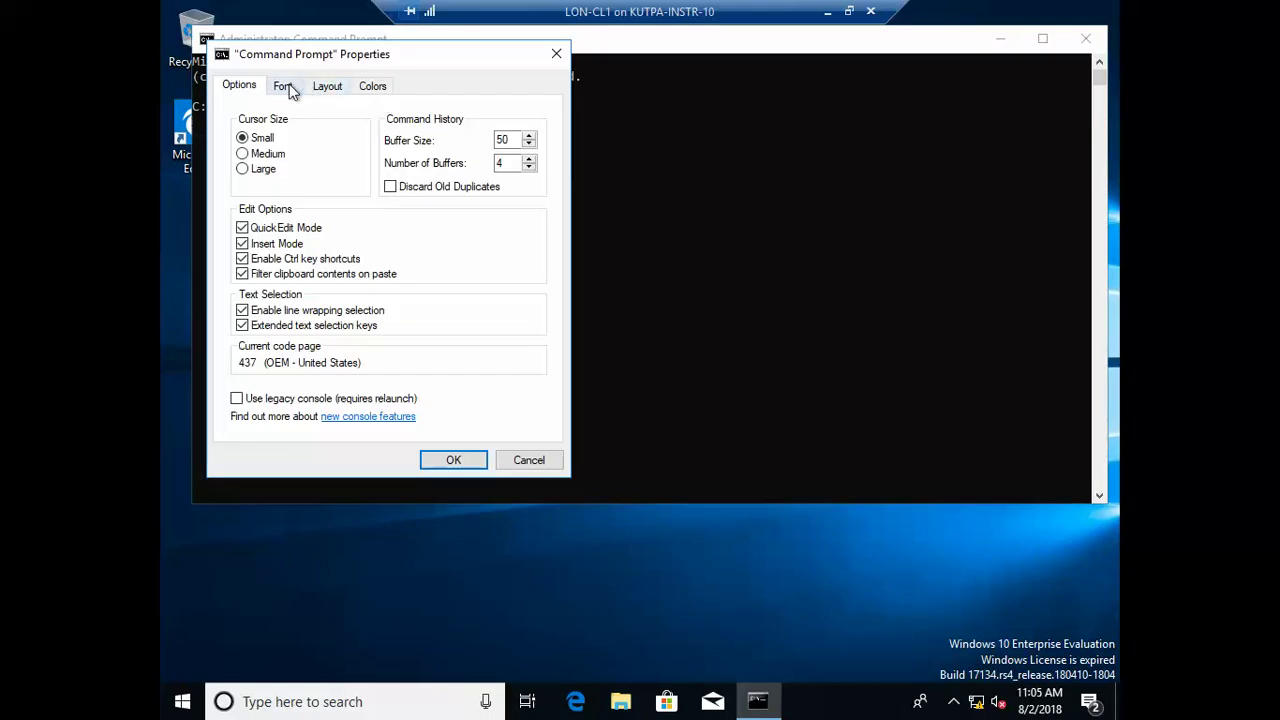
pyautogui.click(285, 87)
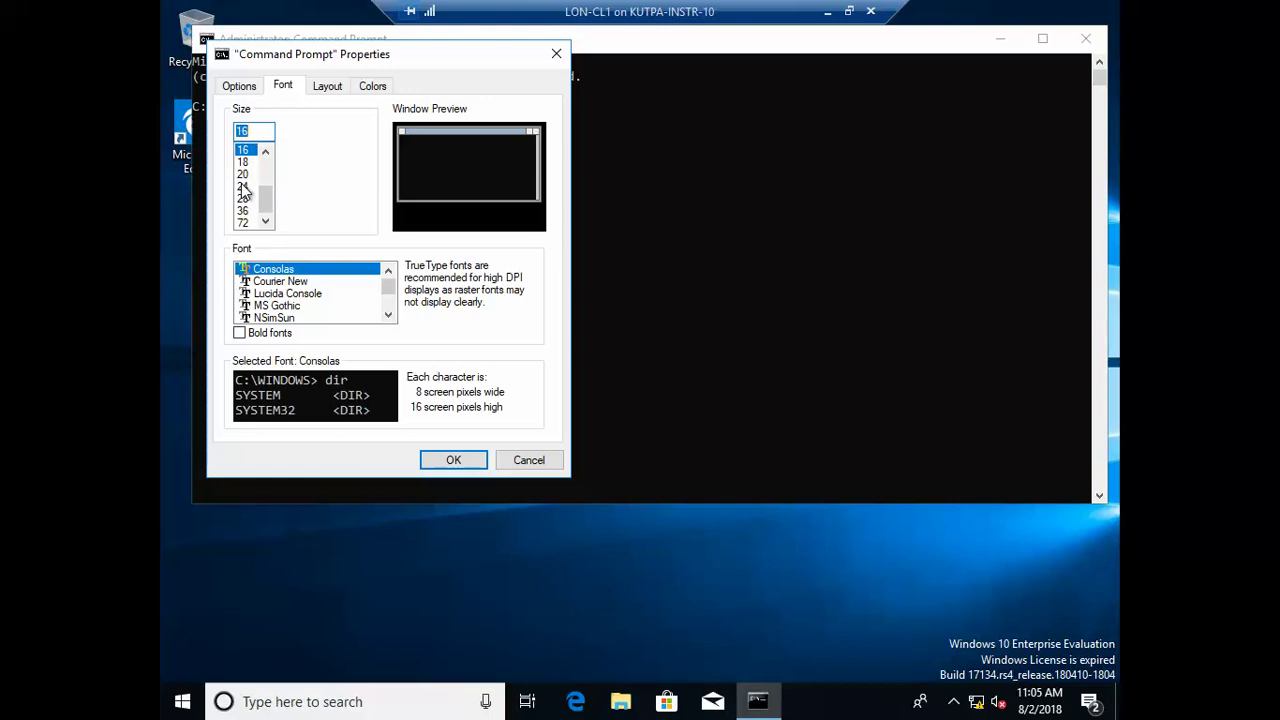
pyautogui.click(244, 186)
pyautogui.click(454, 460)
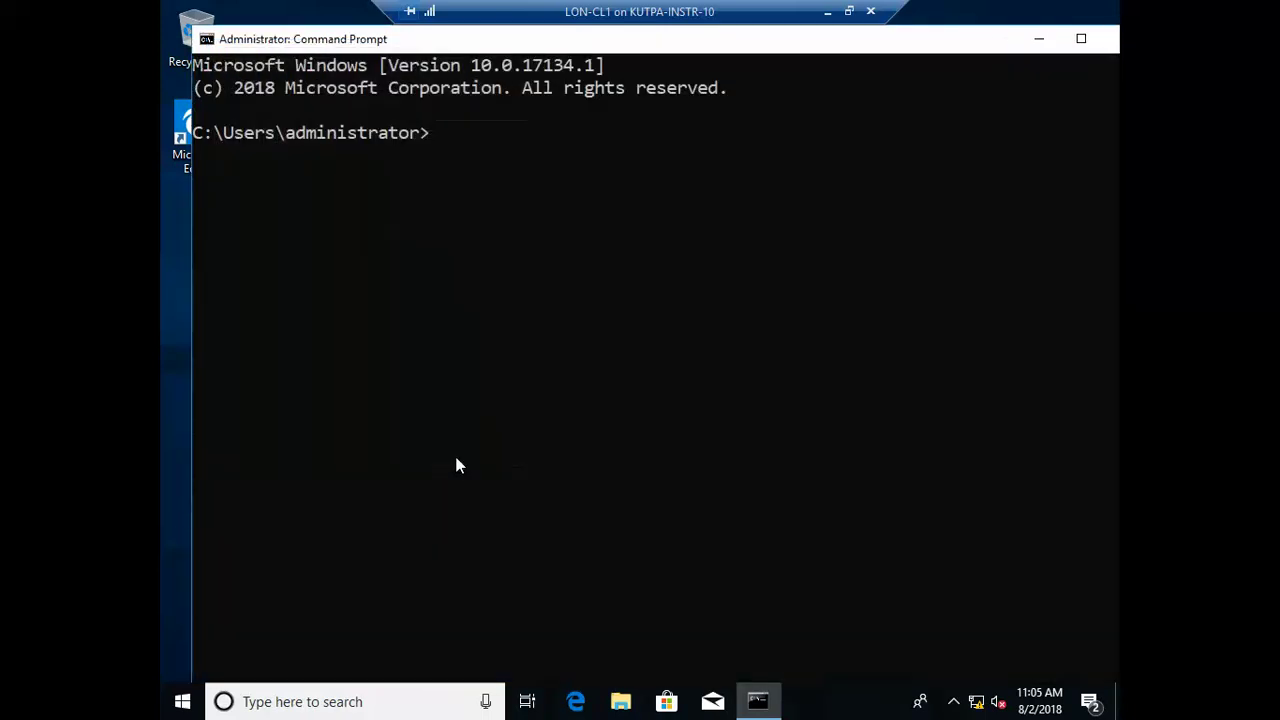
pyautogui.moveTo(717, 46); pyautogui.dragTo(692, 52)
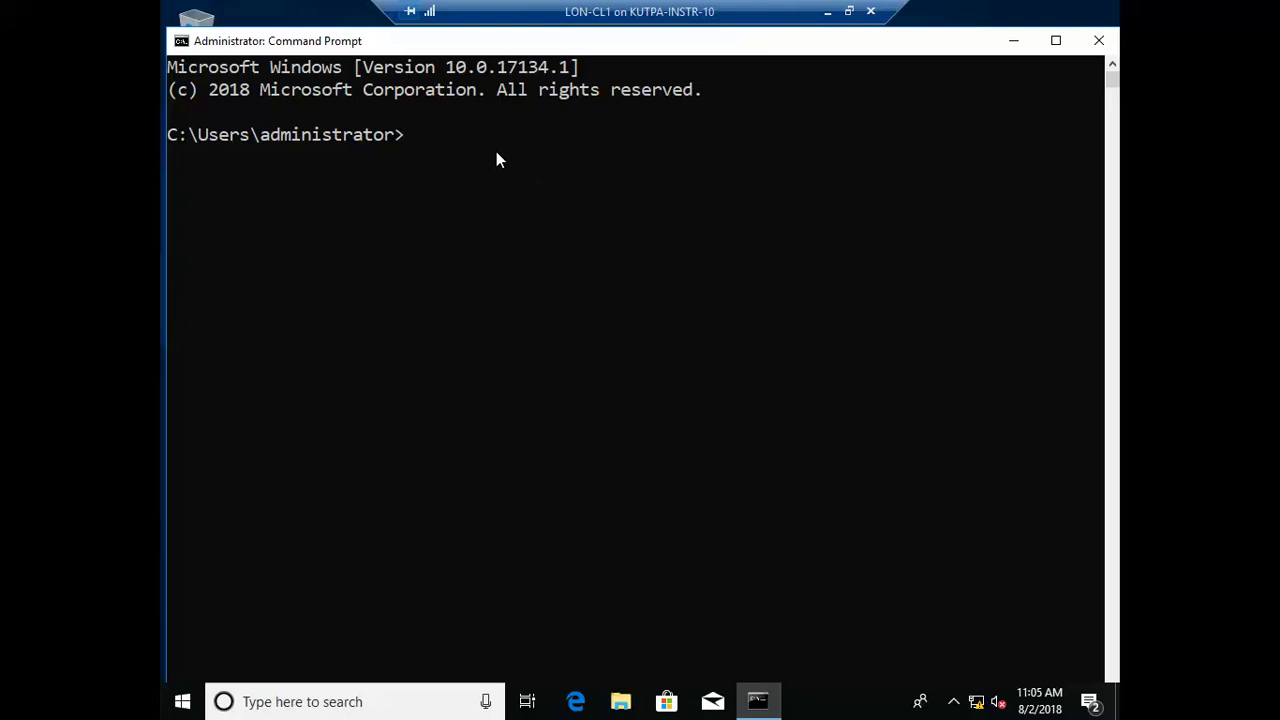
pyautogui.click(437, 143)
# Step: Run Dism /online /enable-feature /featurename:Microsoft-Hyper-V /All to enable Hyper-V
pyautogui.press('Escape')
pyautogui.press('Return')
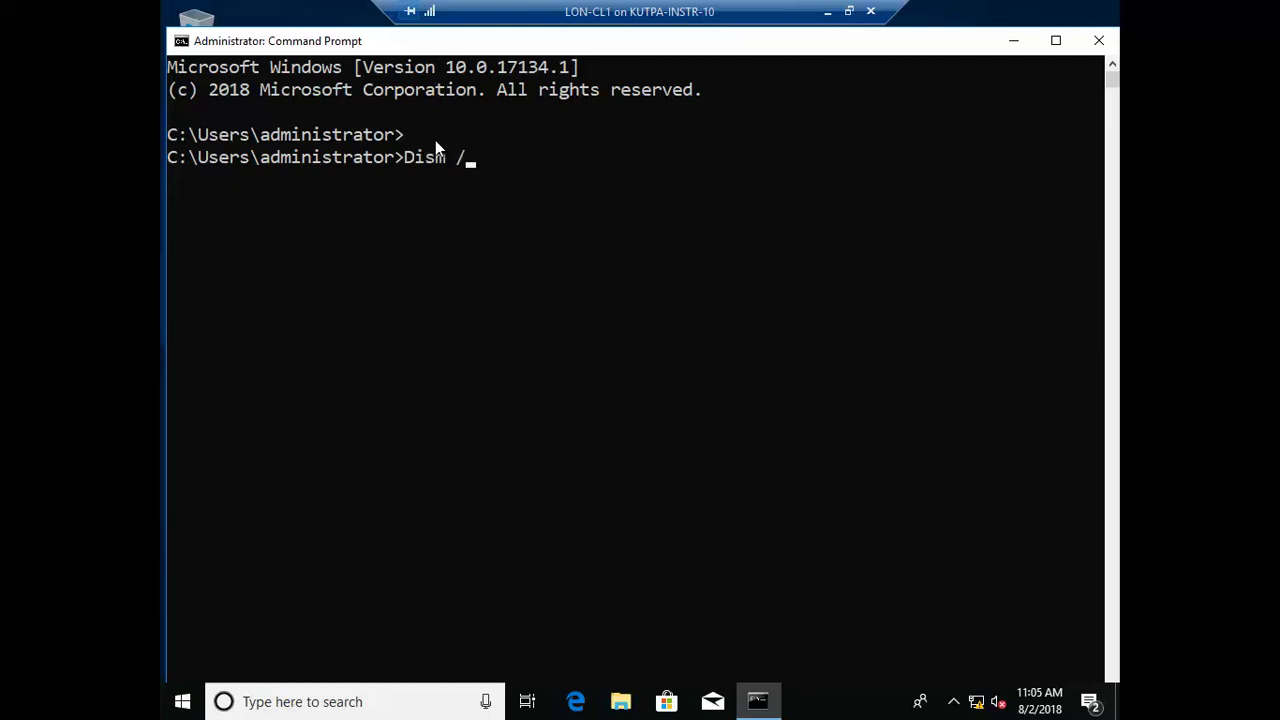
pyautogui.write('online /enbale-')
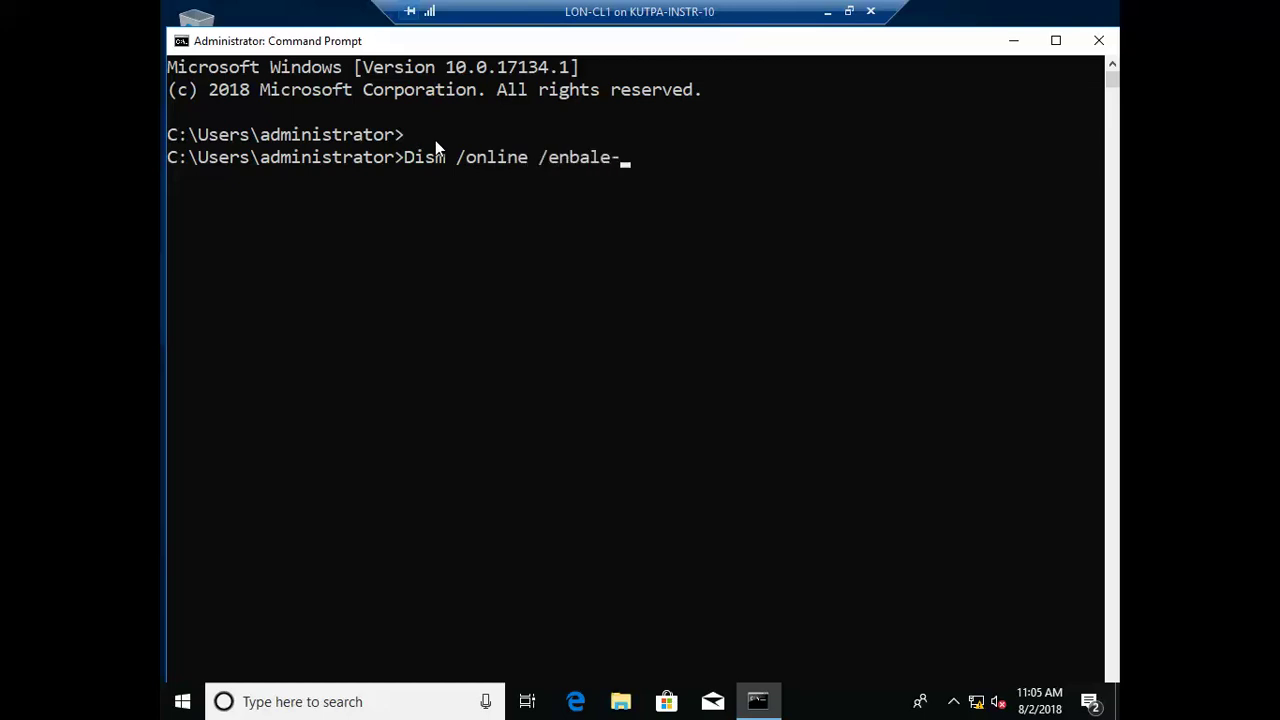
pyautogui.write('featur')
pyautogui.press('BackSpace')
pyautogui.press('BackSpace')
pyautogui.press('BackSpace')
pyautogui.press('BackSpace')
pyautogui.press('BackSpace')
pyautogui.press('BackSpace')
pyautogui.press('BackSpace')
pyautogui.press('BackSpace')
pyautogui.press('BackSpace')
pyautogui.press('BackSpace')
pyautogui.press('BackSpace')
pyautogui.write('able-feature')
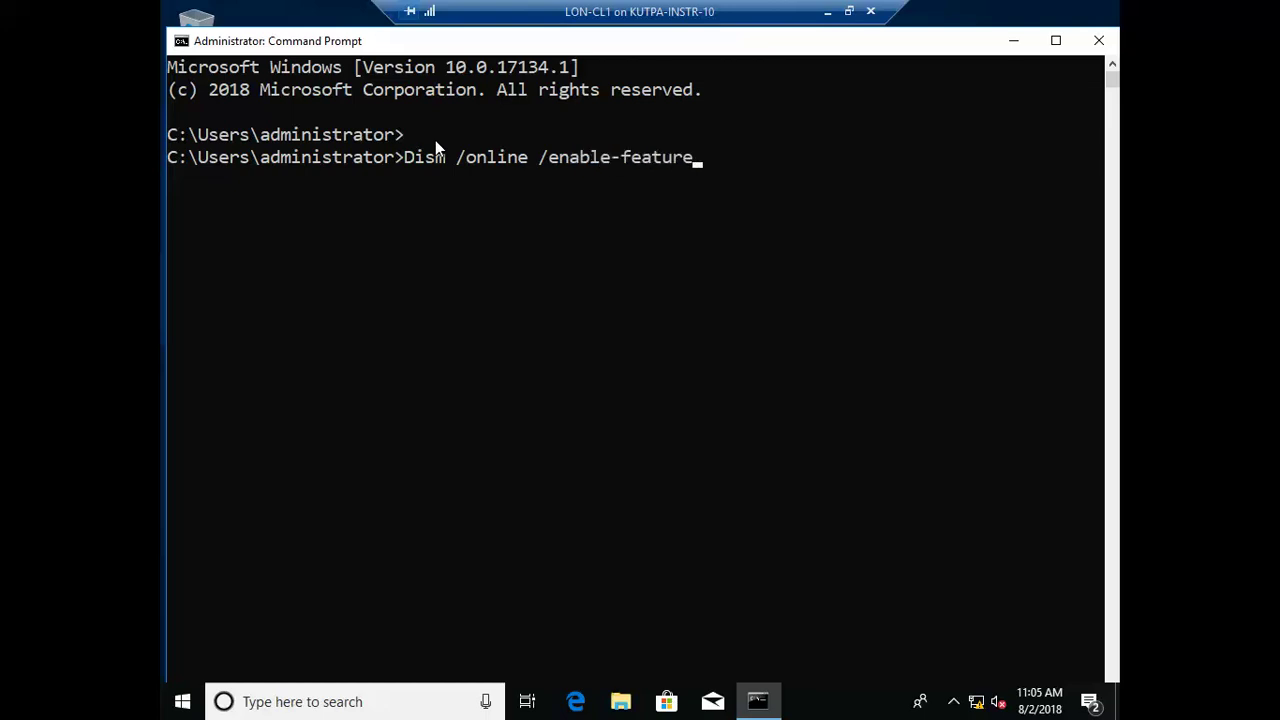
pyautogui.write(' /fe')
pyautogui.write('aturename:Mic')
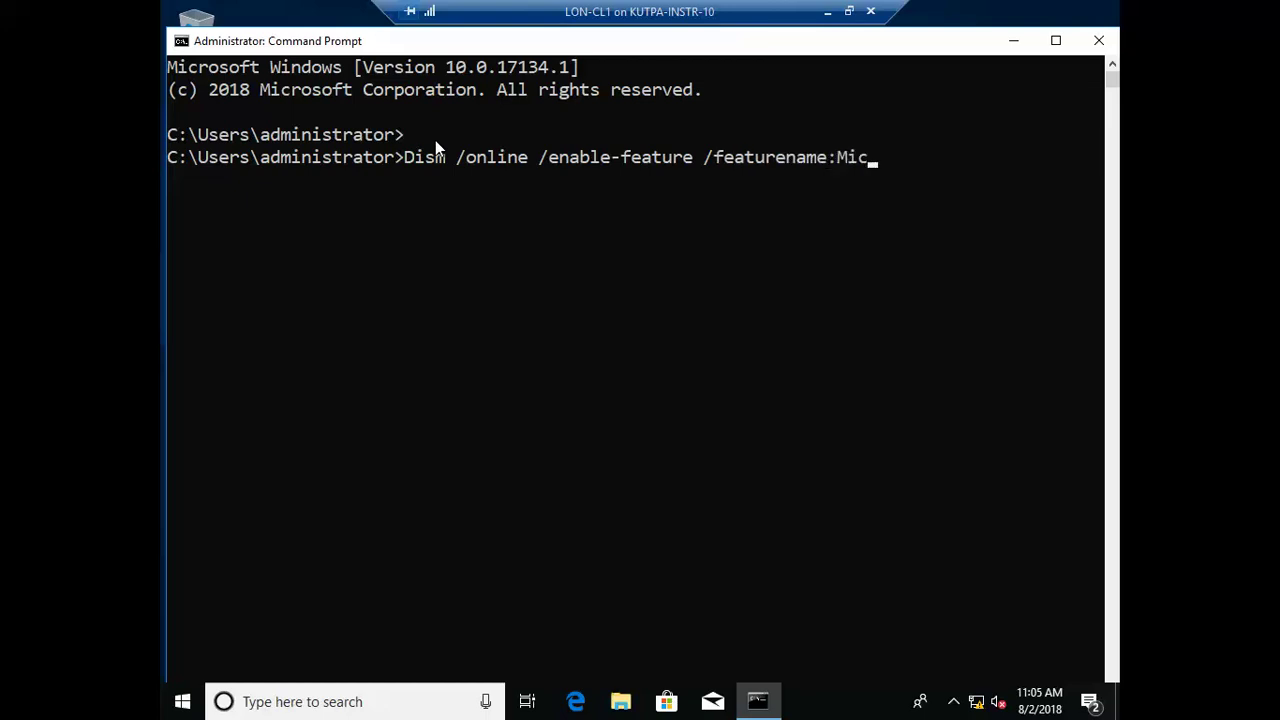
pyautogui.write('rosoft-Hyper-V')
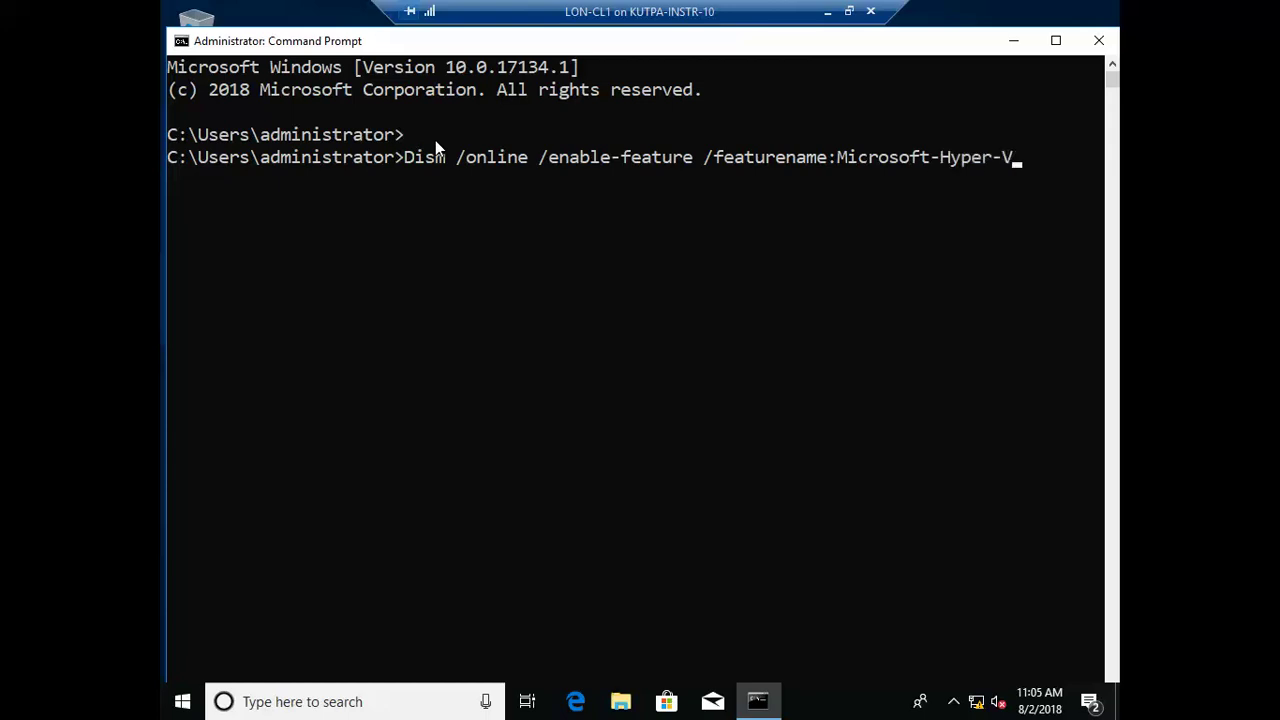
pyautogui.write(' /All')
pyautogui.press('Return')
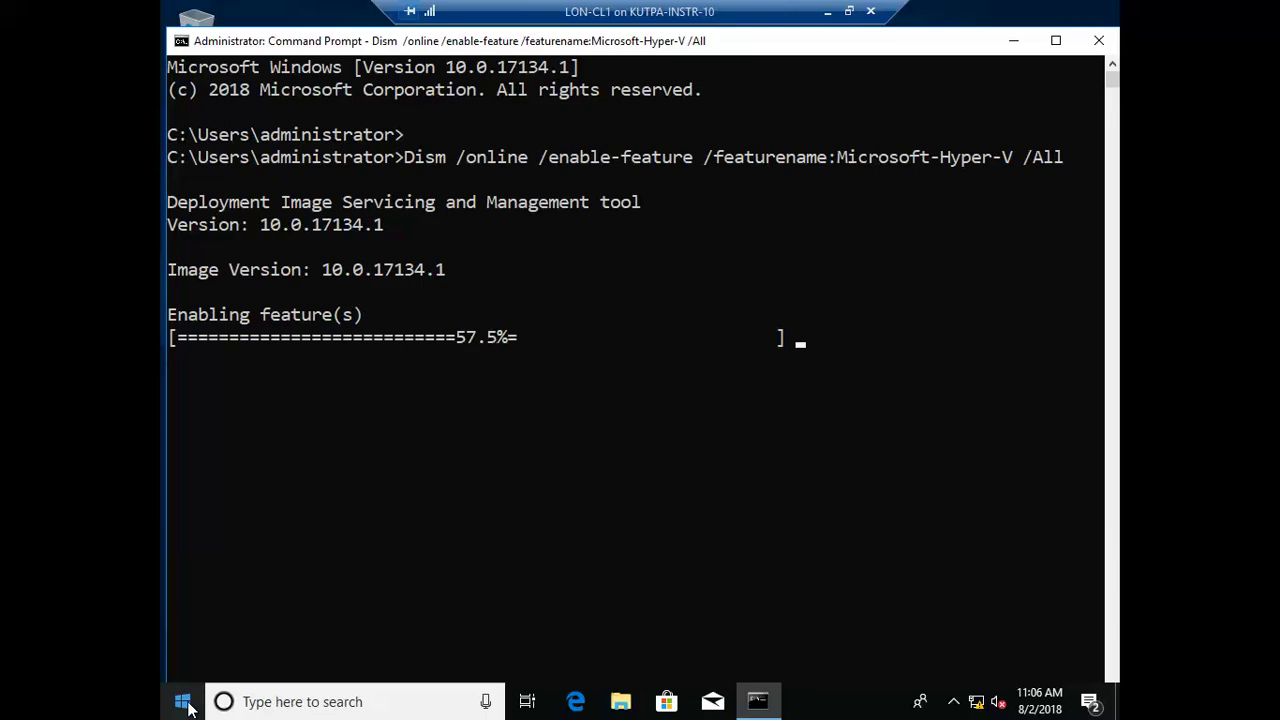
# Step: Open Settings, browse the Apps & features list, then close Settings
pyautogui.rightClick(185, 704)
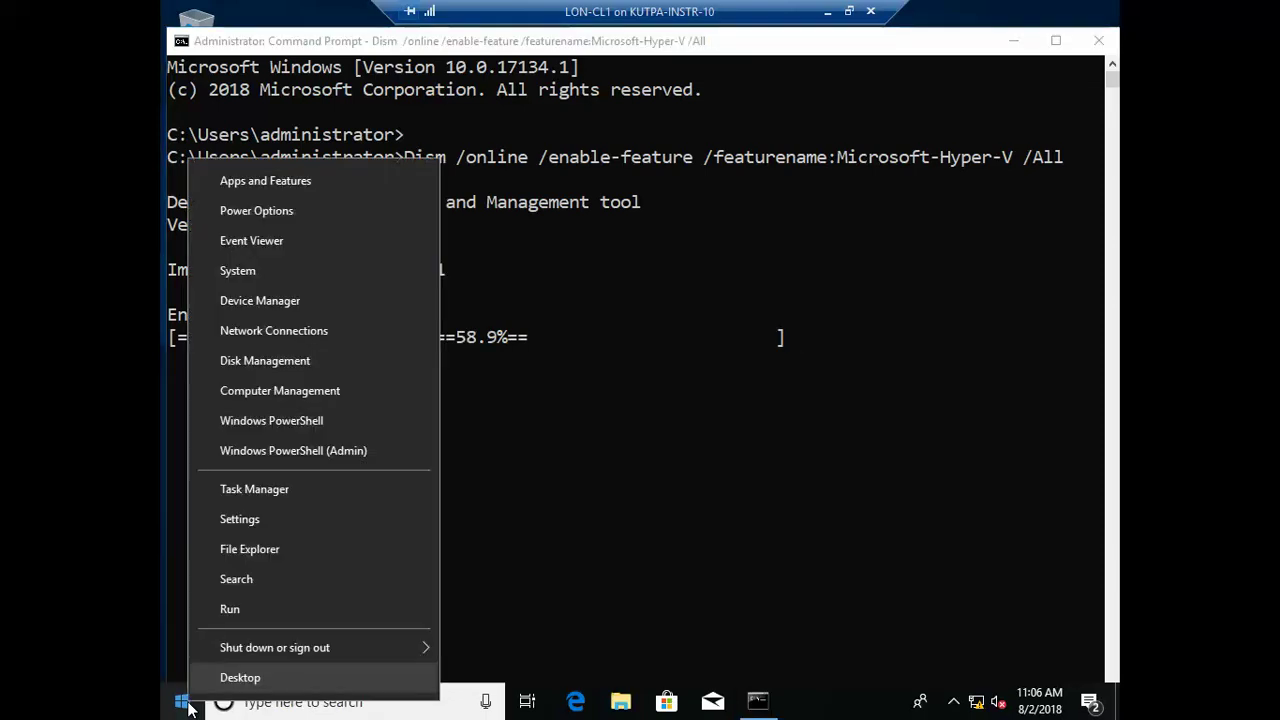
pyautogui.click(348, 186)
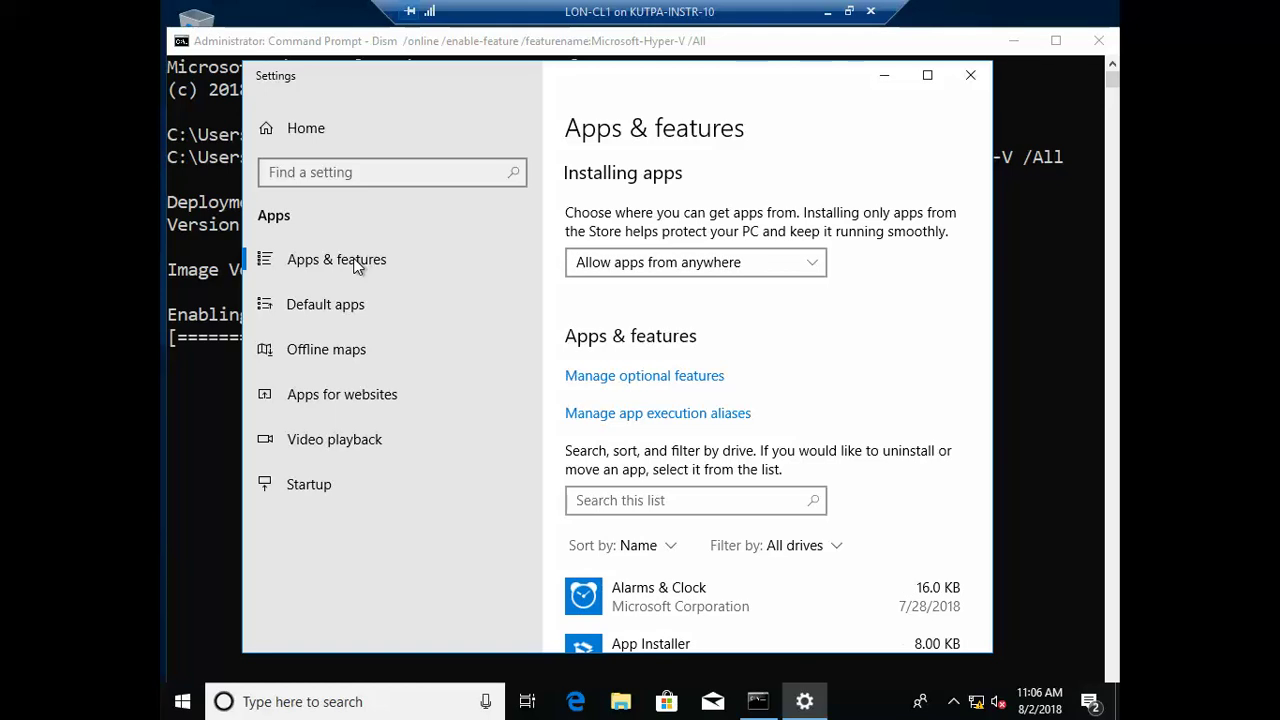
pyautogui.click(360, 272)
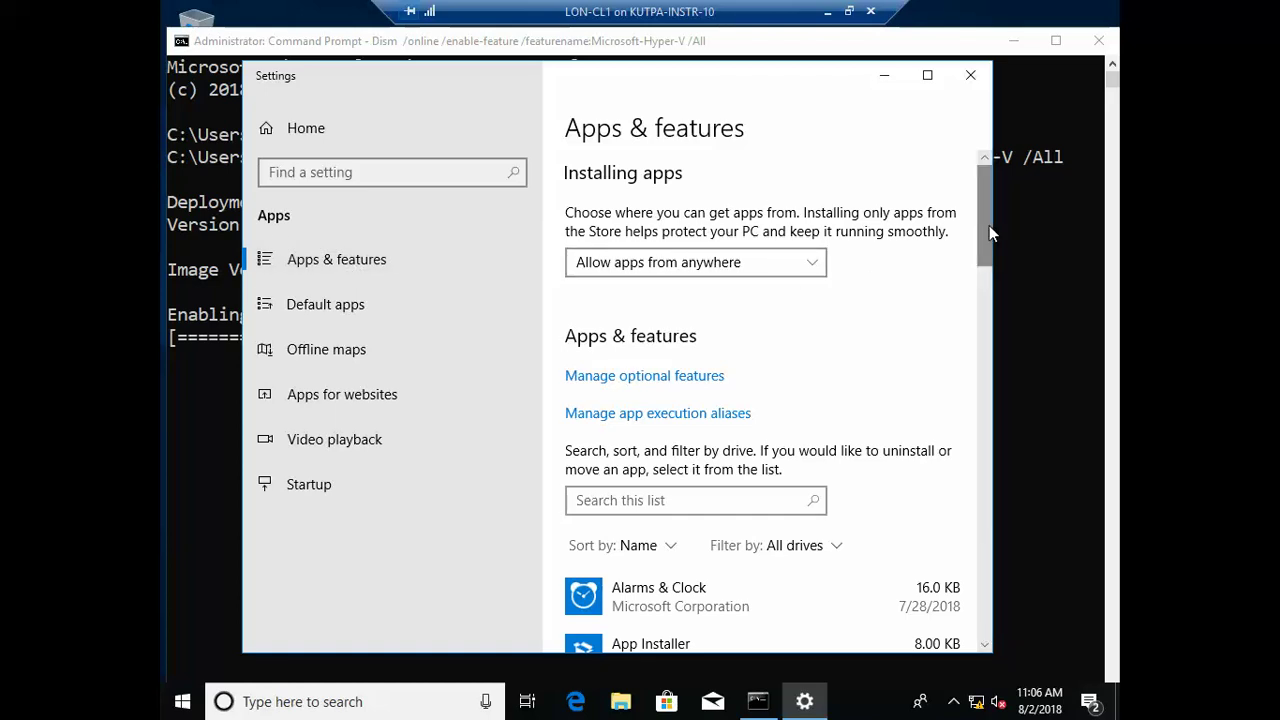
pyautogui.moveTo(989, 226); pyautogui.dragTo(967, 154)
pyautogui.click(970, 75)
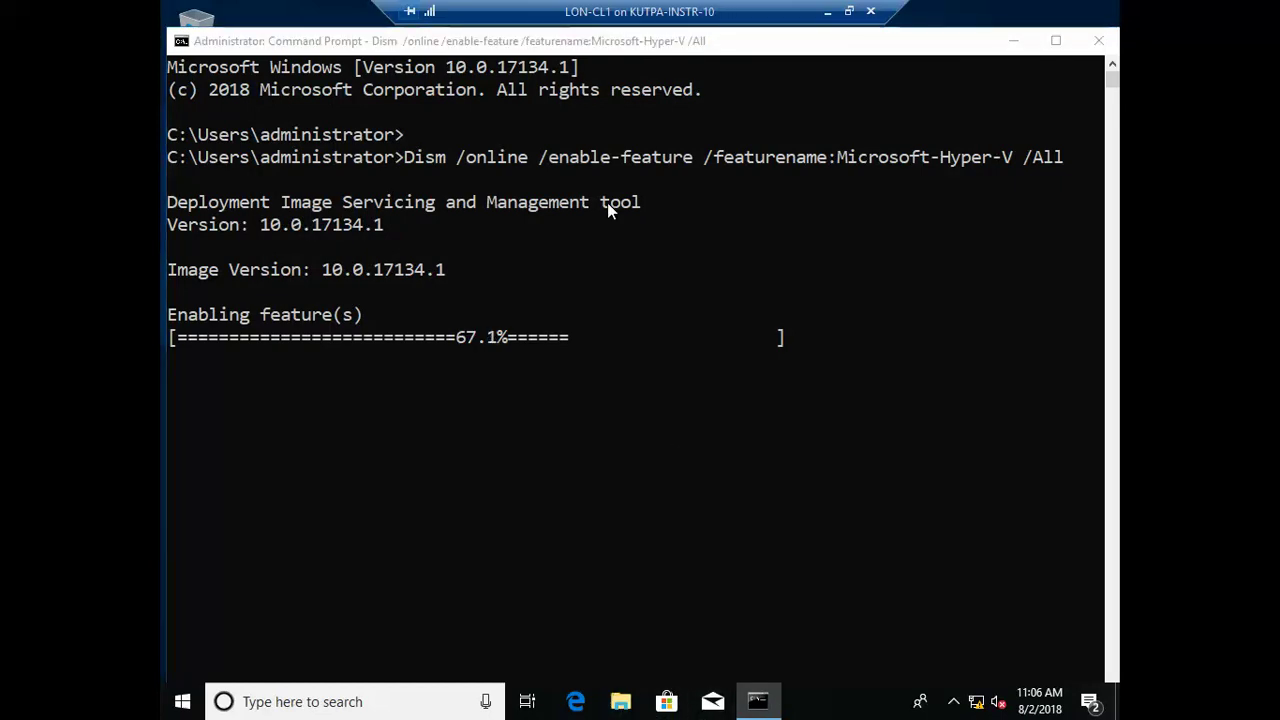
# Step: Go to Control Panel's Programs and open Turn Windows features on or off
pyautogui.press('super+e')
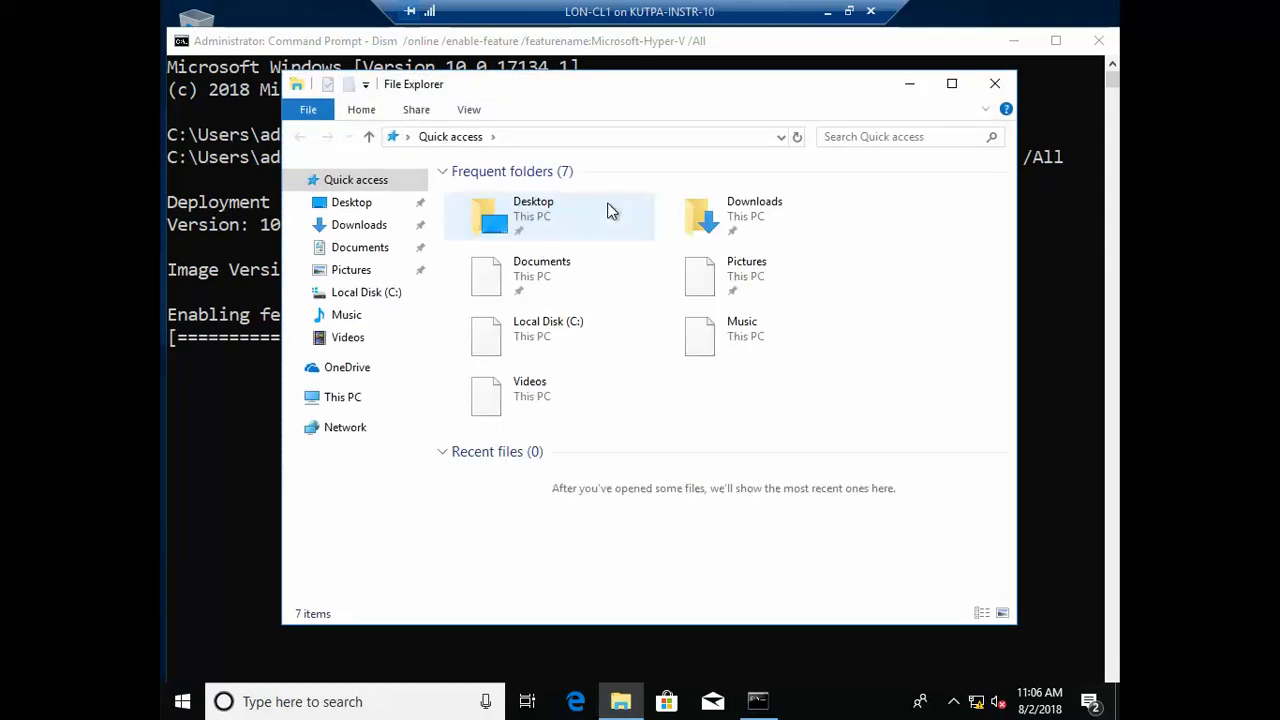
pyautogui.click(528, 137)
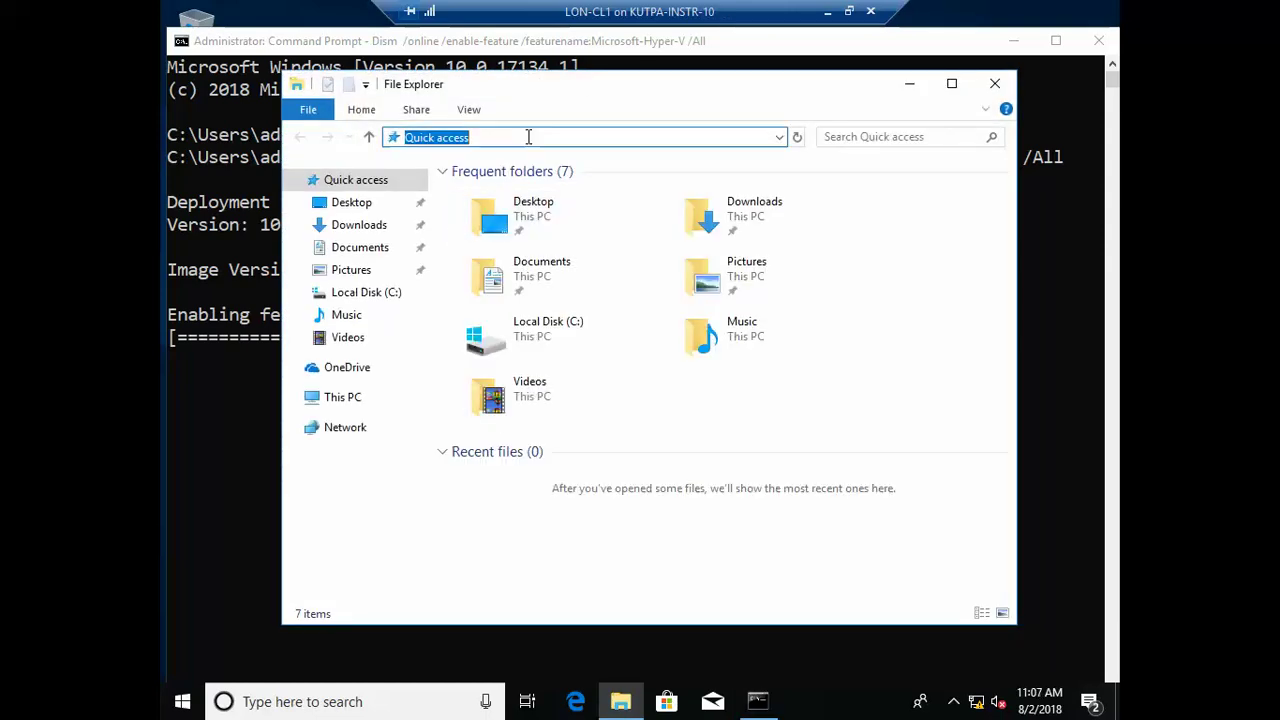
pyautogui.write('control panel')
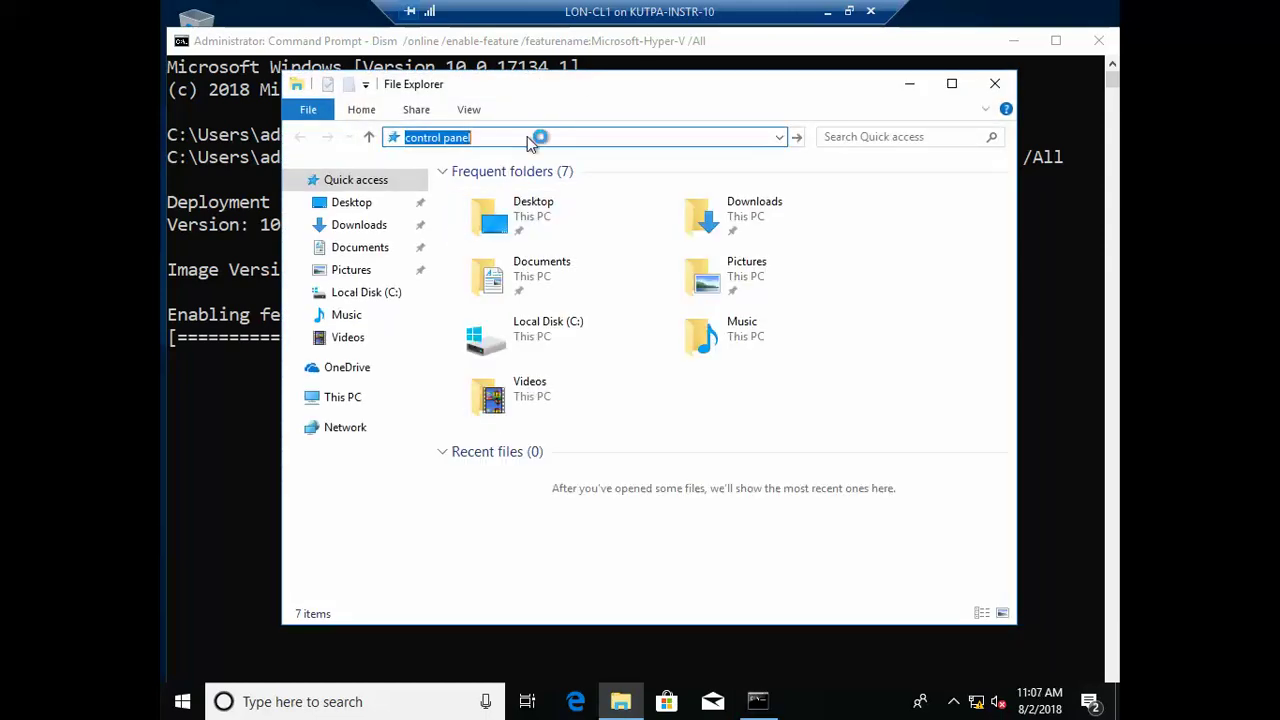
pyautogui.press('Return')
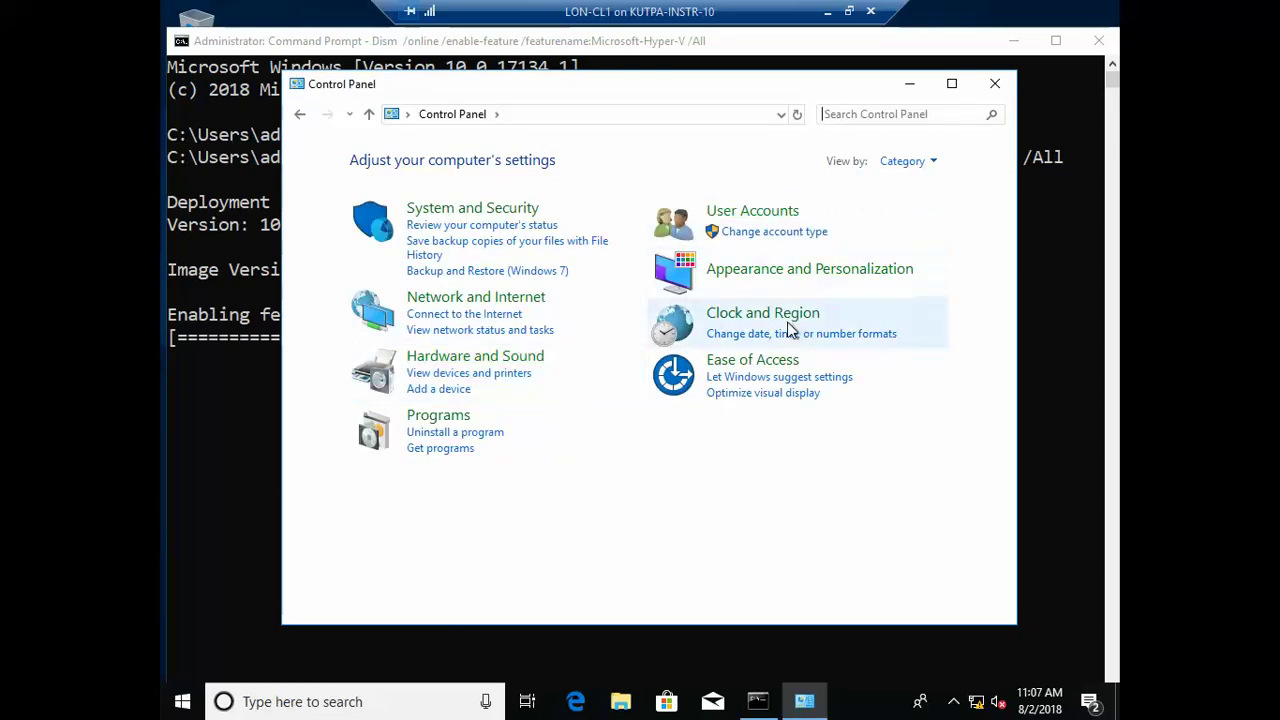
pyautogui.click(439, 416)
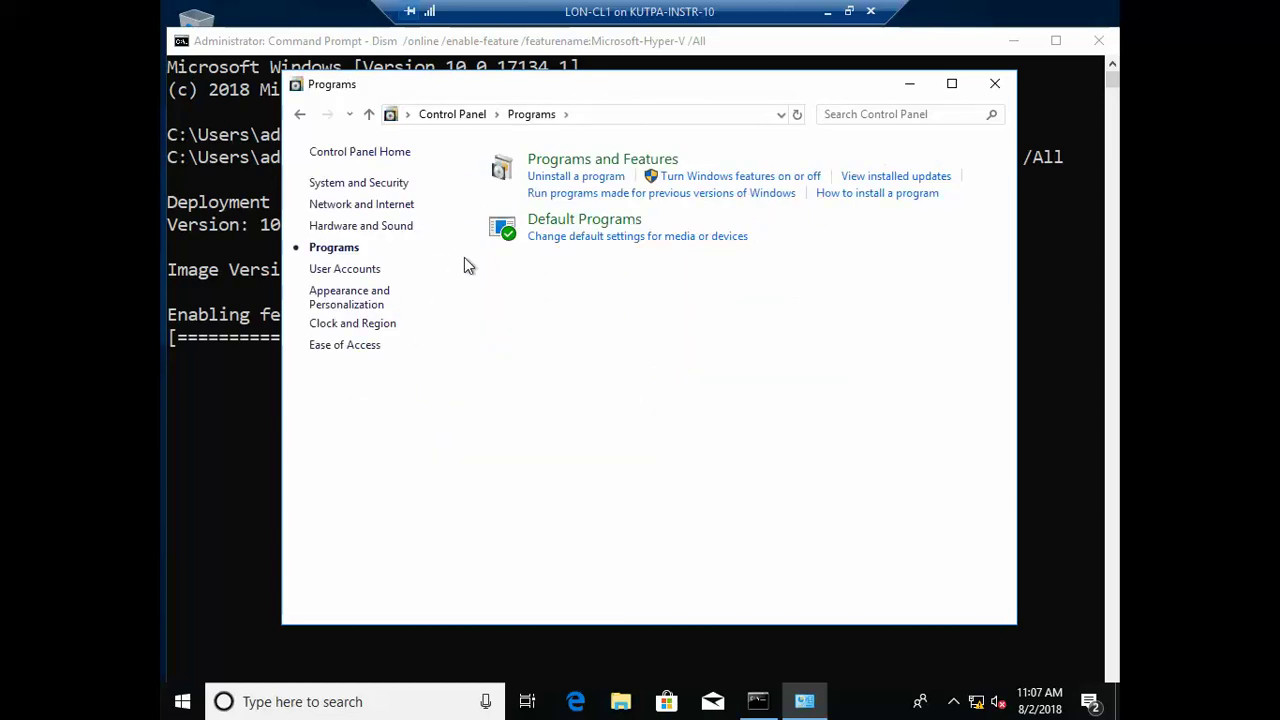
pyautogui.click(577, 163)
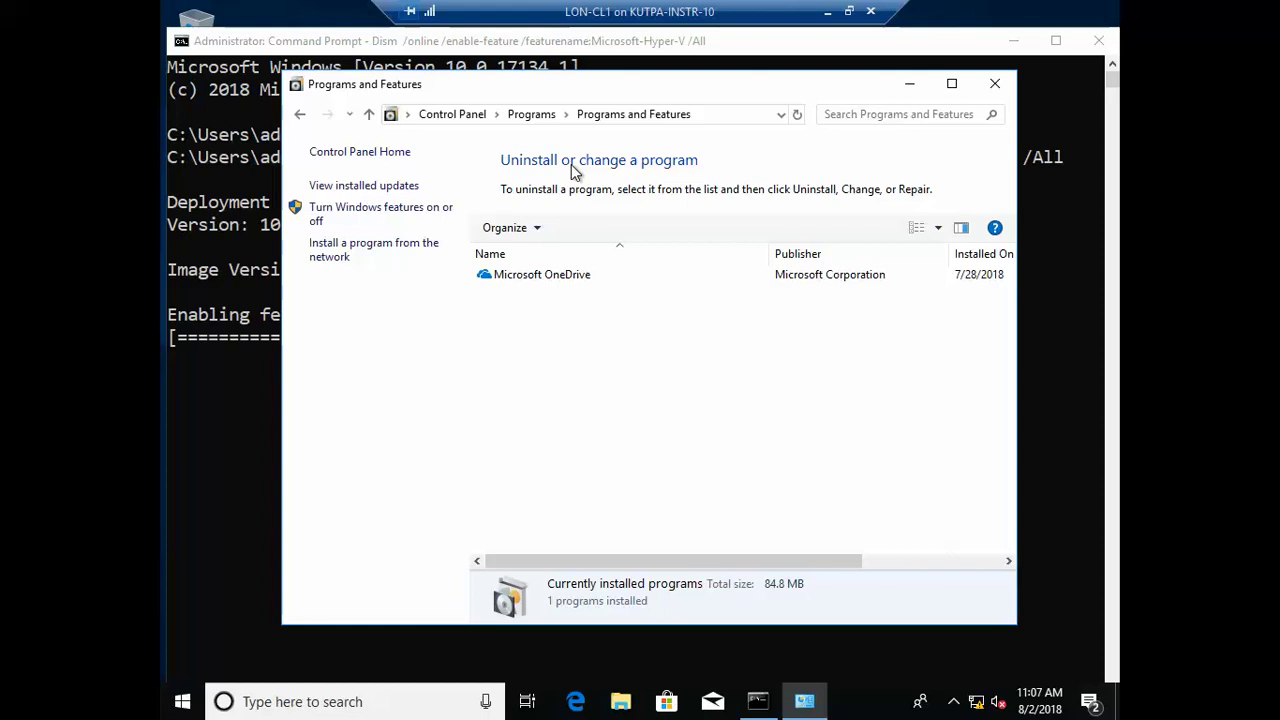
pyautogui.click(407, 215)
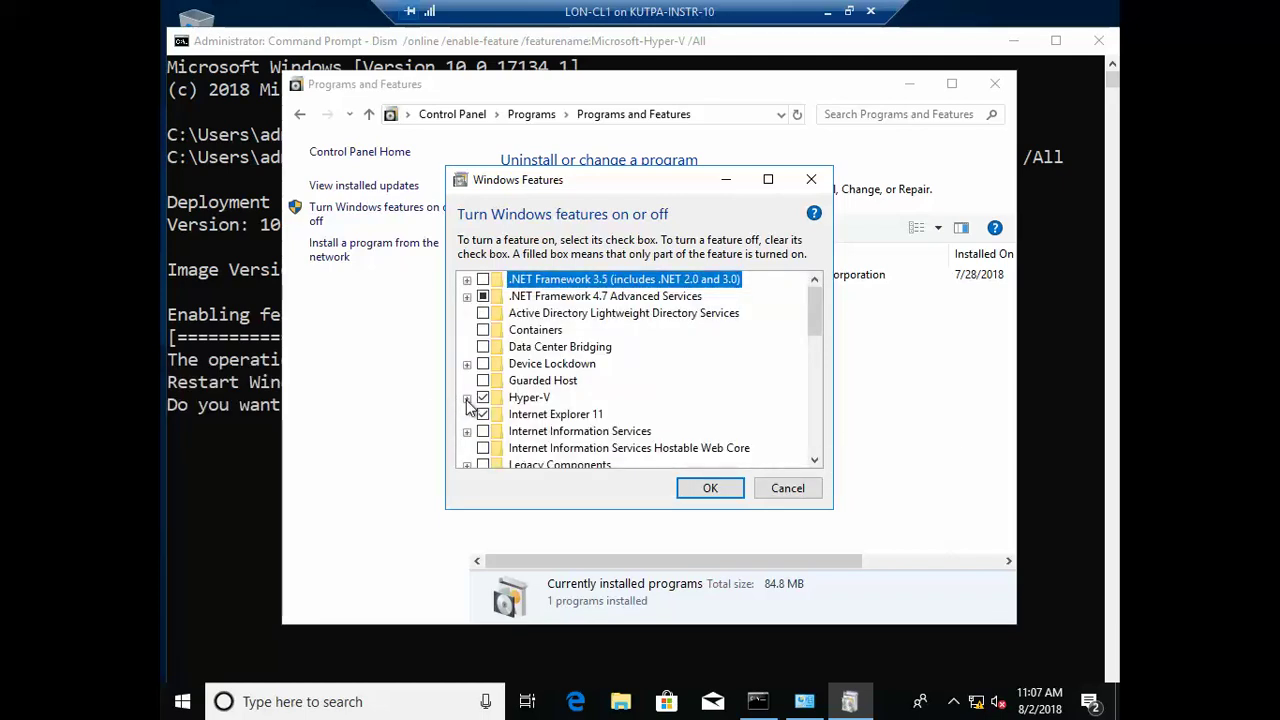
# Step: Check that Hyper-V, its Management Tools and Platform are turned on, then close the windows
pyautogui.click(466, 398)
pyautogui.click(484, 415)
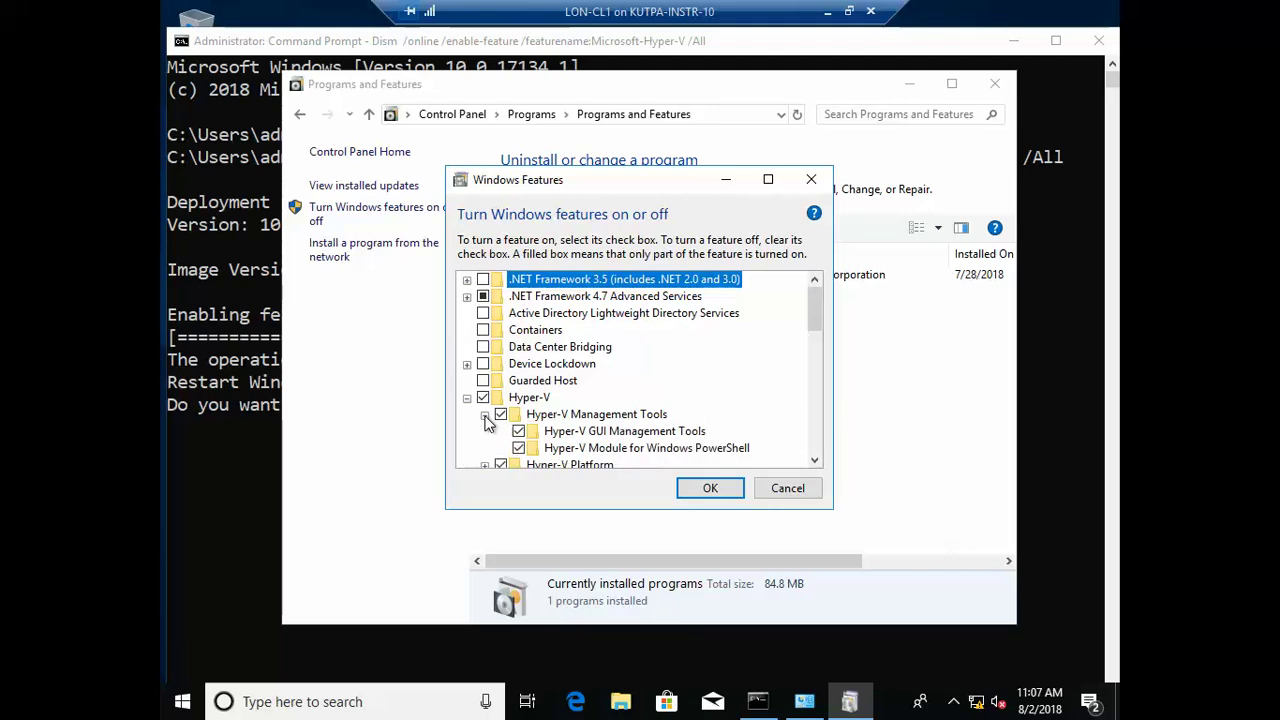
pyautogui.click(484, 465)
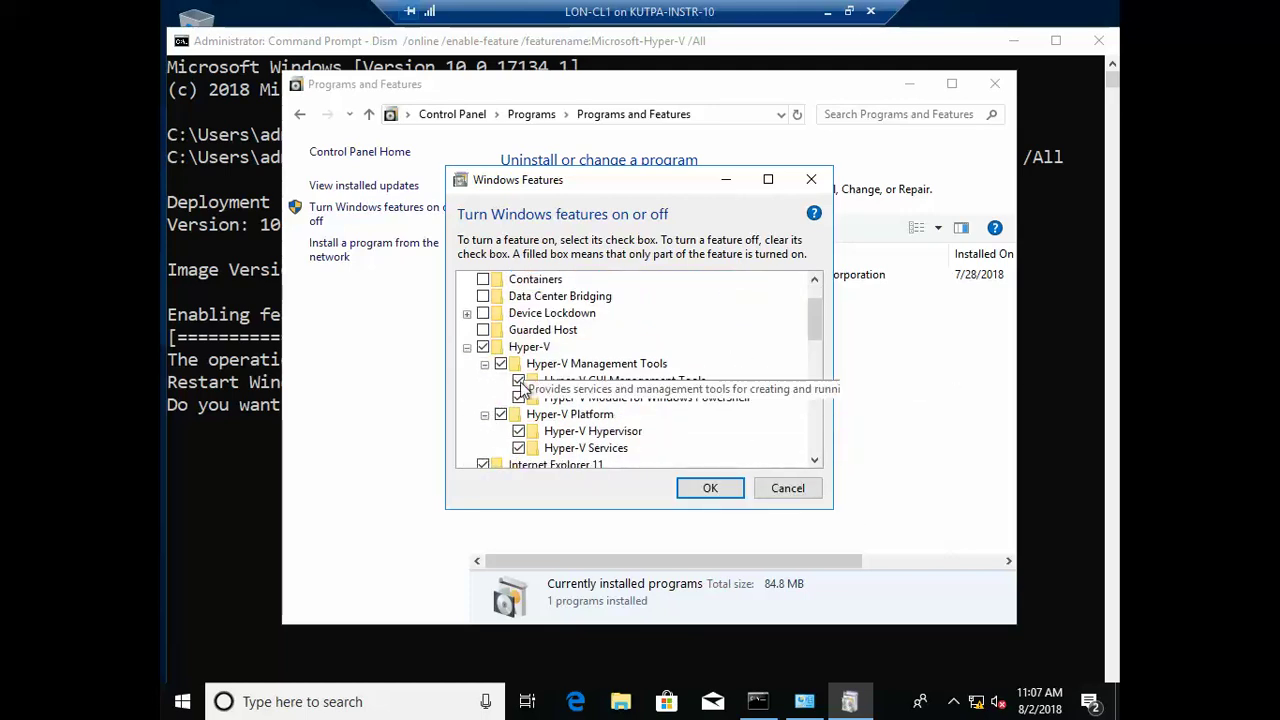
pyautogui.click(720, 494)
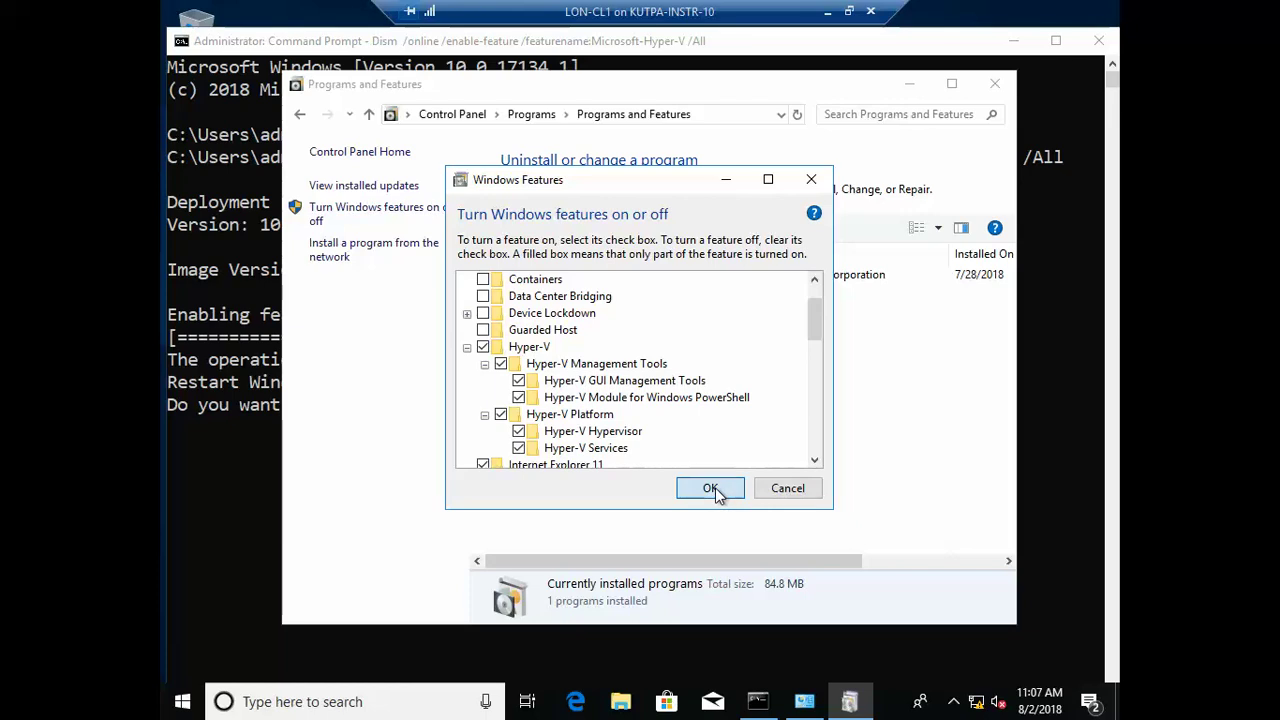
pyautogui.click(1001, 87)
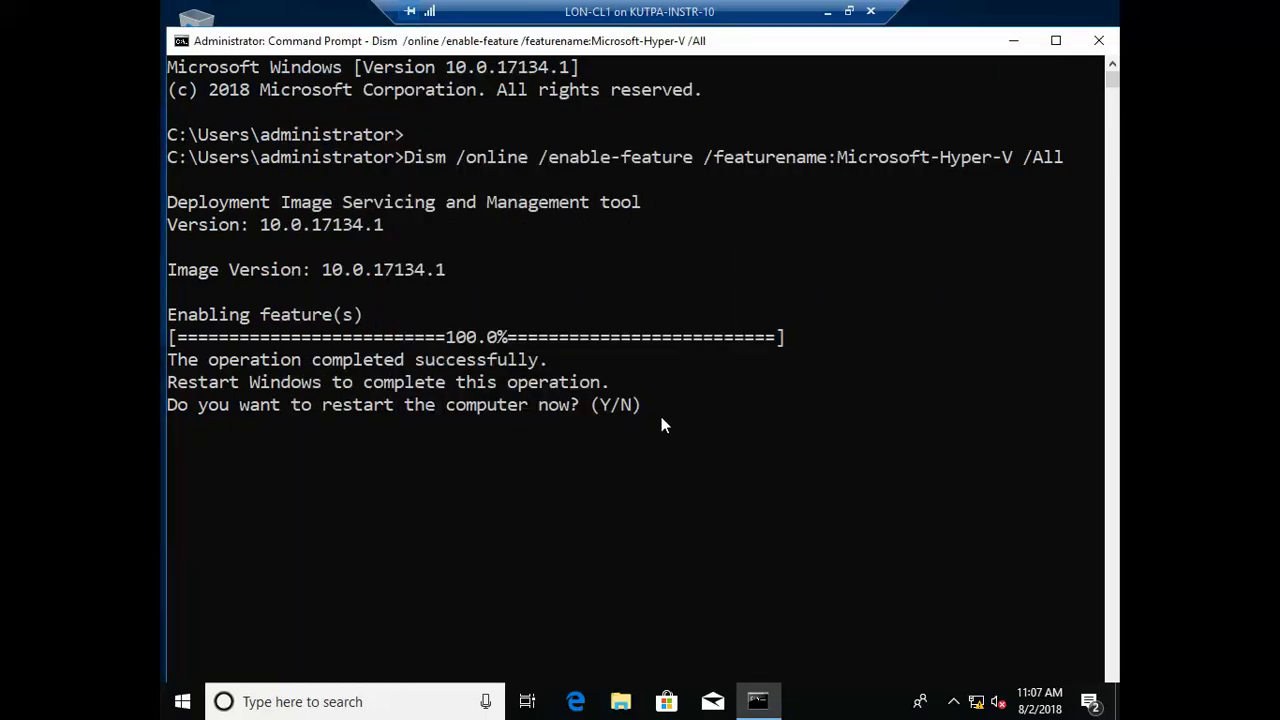
# Step: Answer Y to restart LON-CL1, then minimize the VM connection window
pyautogui.write('y')
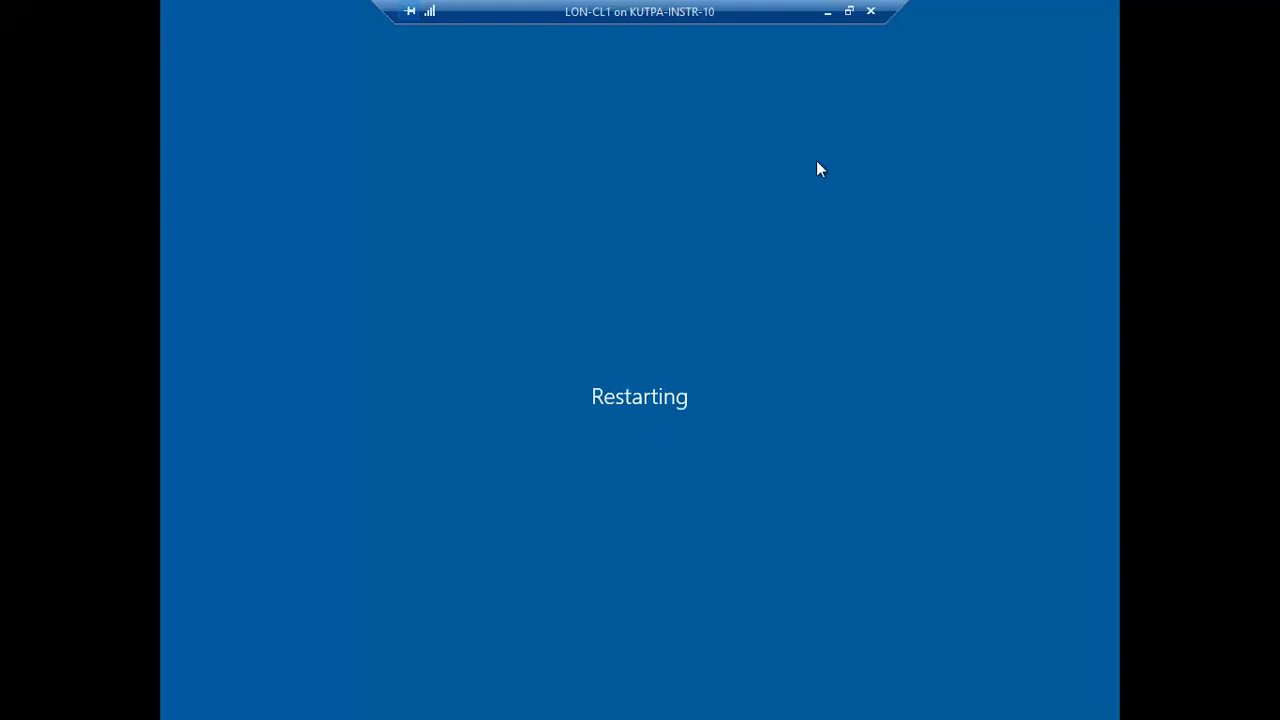
pyautogui.click(827, 12)
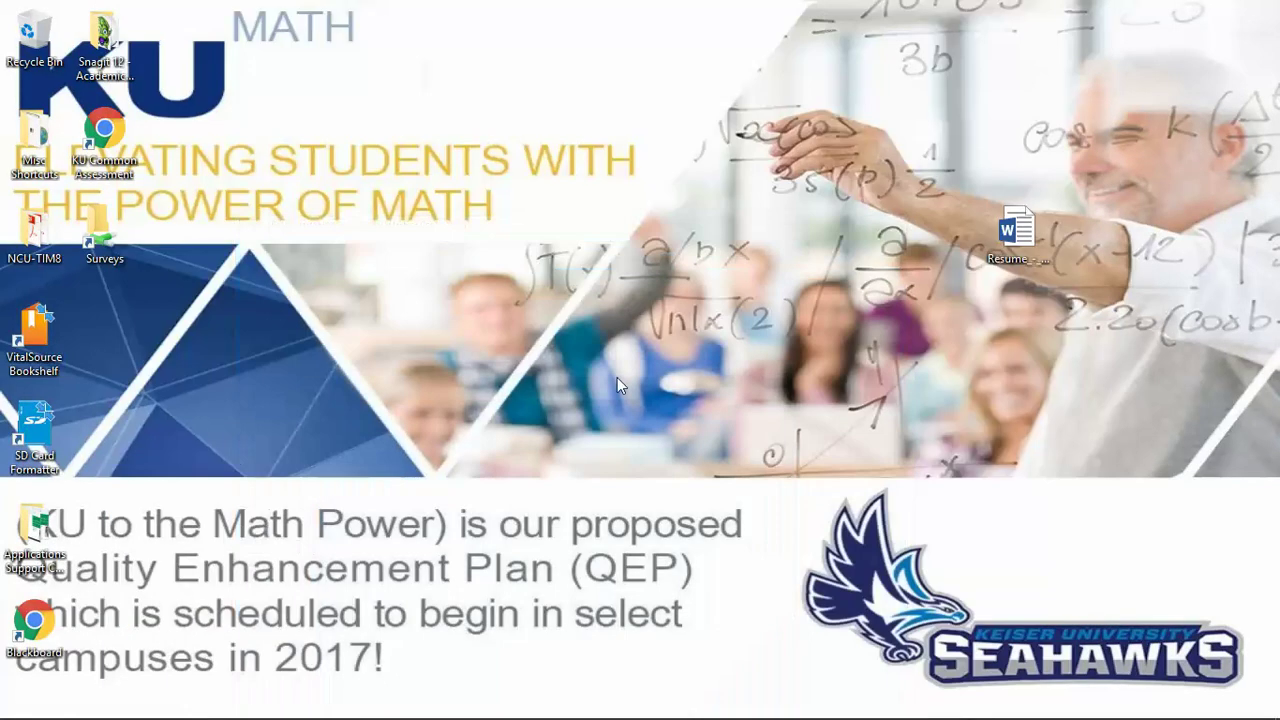
# Step: Restore the restarted LON-CL1 VM window and dismiss the Cortana search panel
pyautogui.click(576, 716)
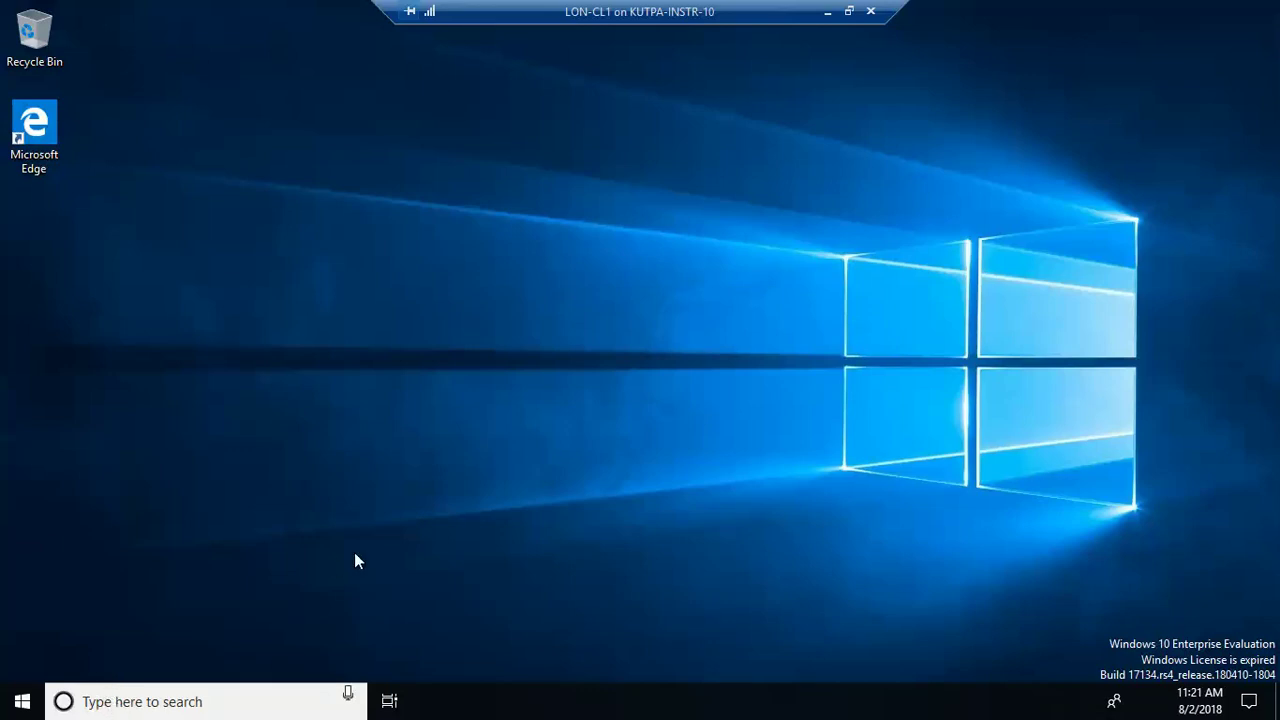
pyautogui.click(826, 12)
pyautogui.moveTo(610, 676)
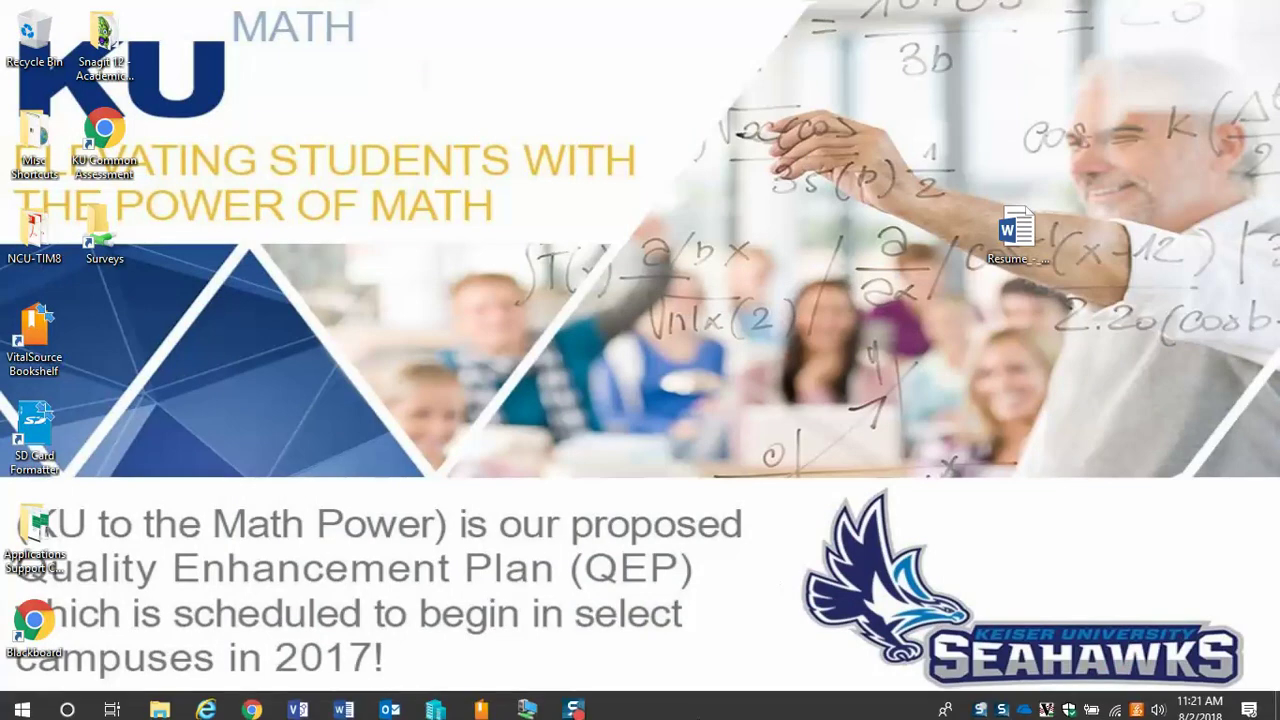
pyautogui.click(575, 703)
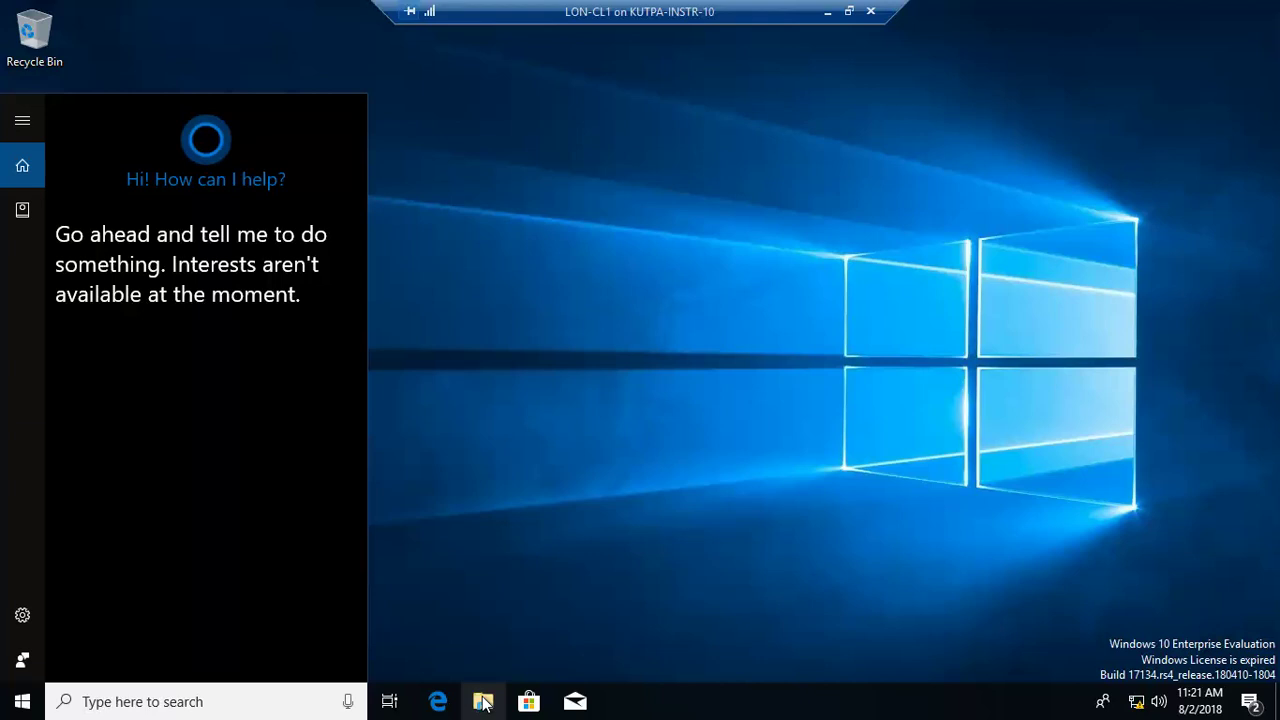
pyautogui.press('Escape')
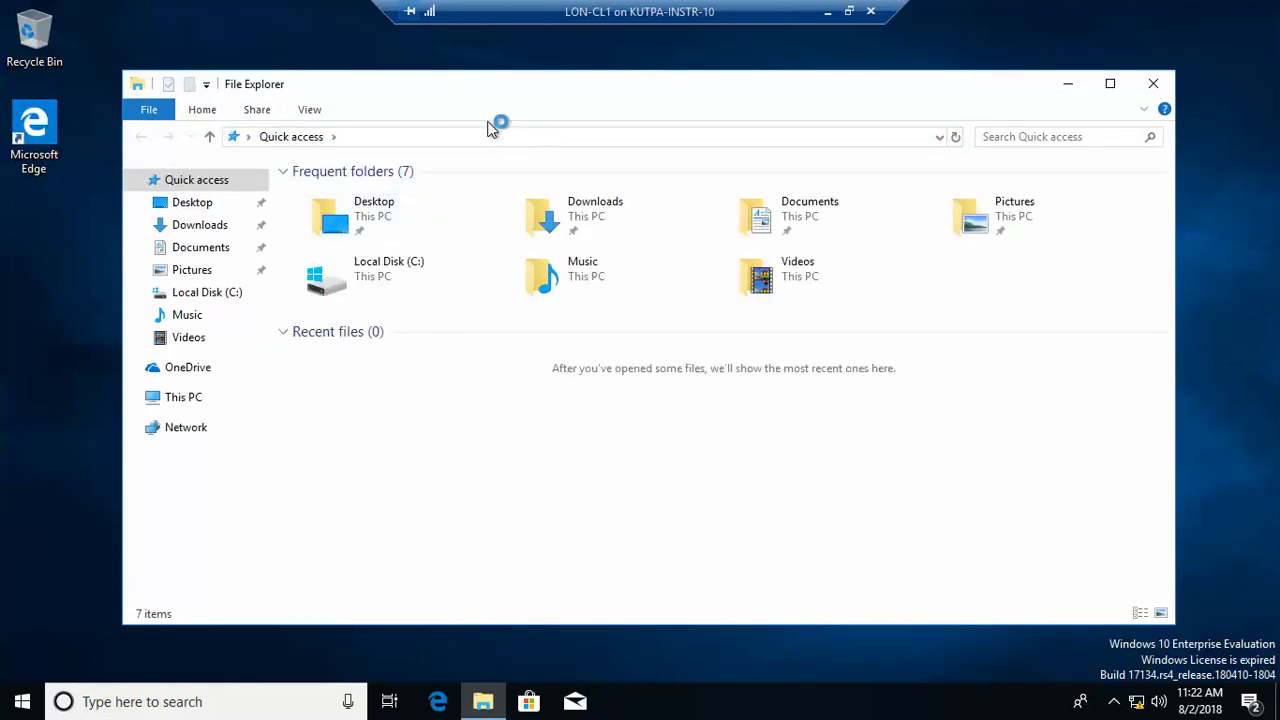
# Step: Open Control Panel from the address bar and view it by Large icons
pyautogui.click(339, 137)
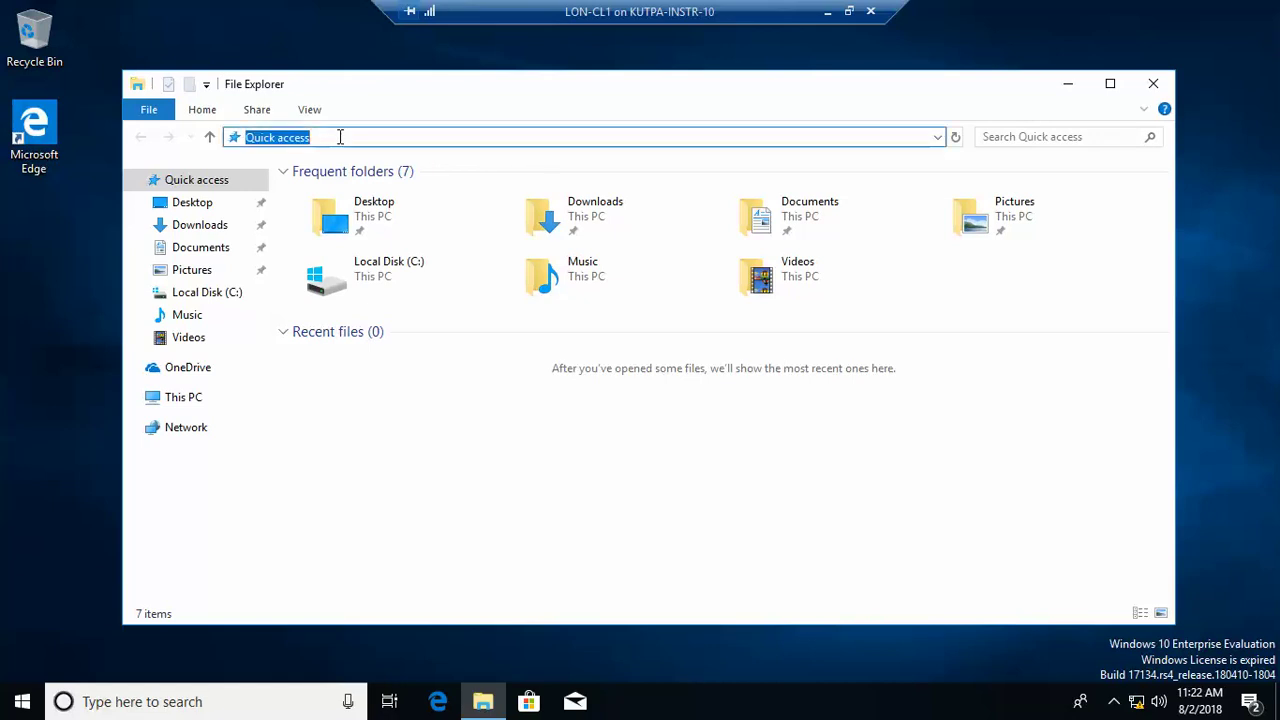
pyautogui.write('cont')
pyautogui.write('rol p')
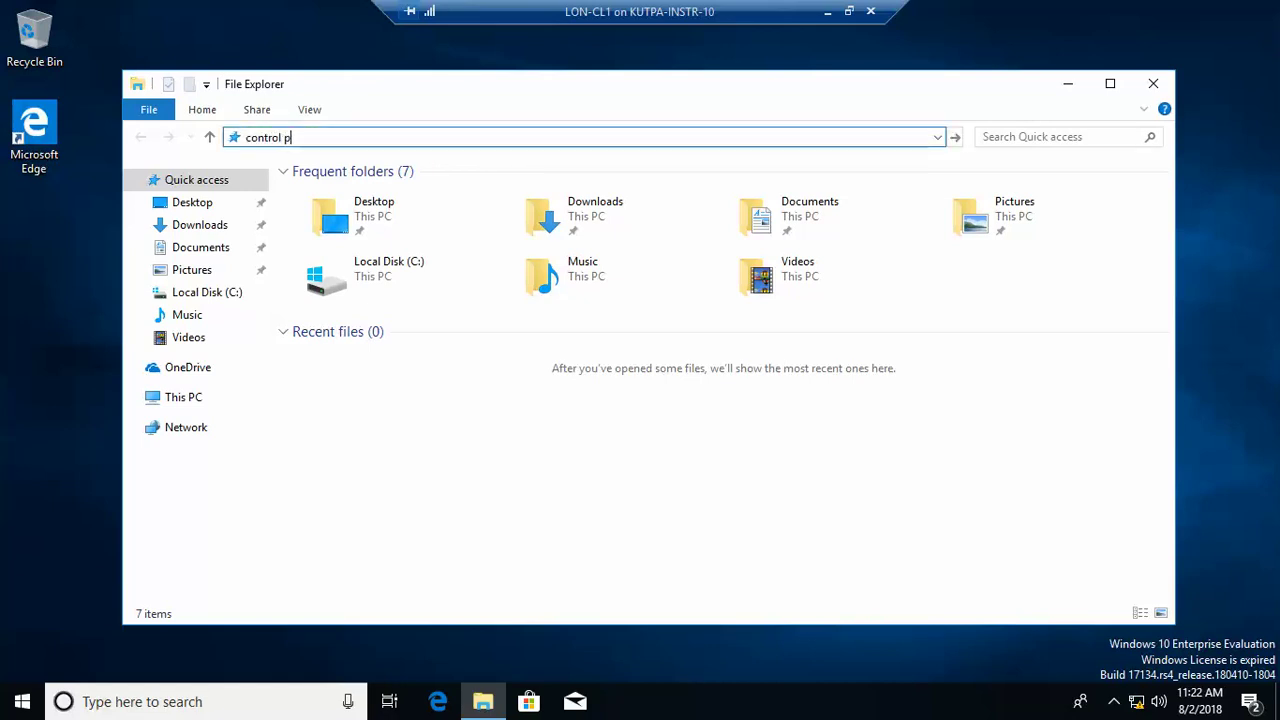
pyautogui.write('anel')
pyautogui.press('Return')
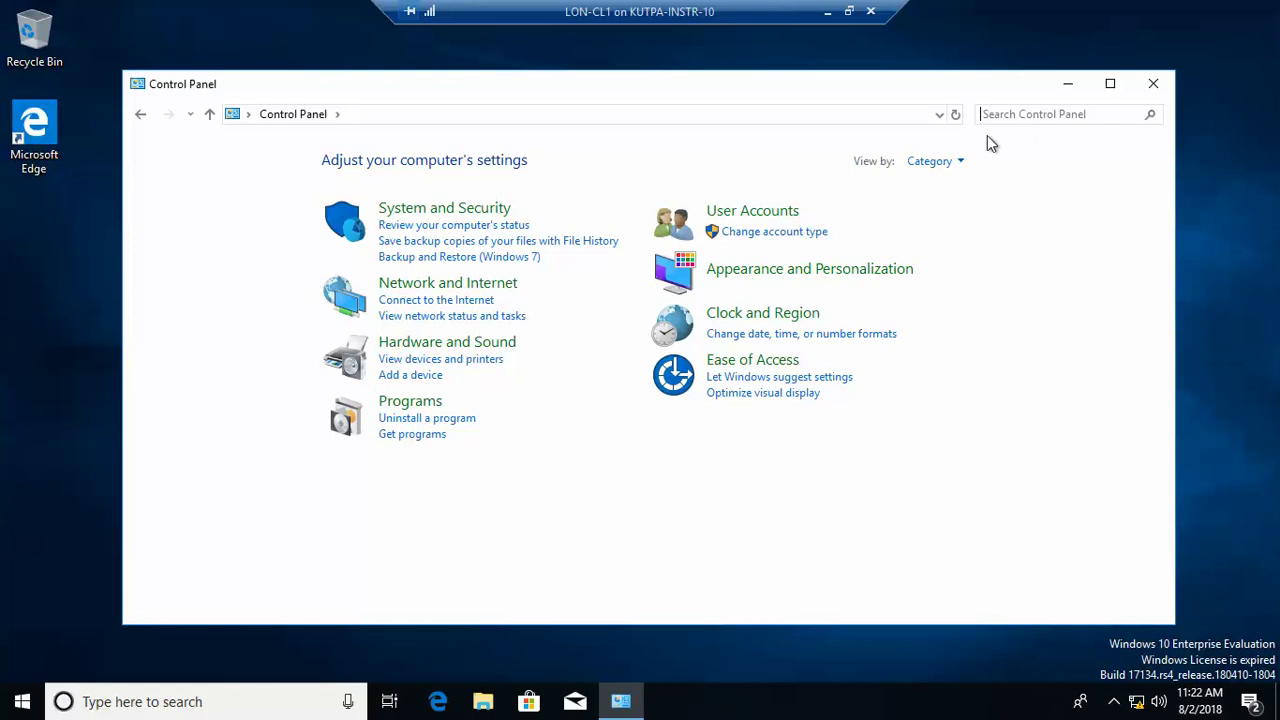
pyautogui.click(965, 161)
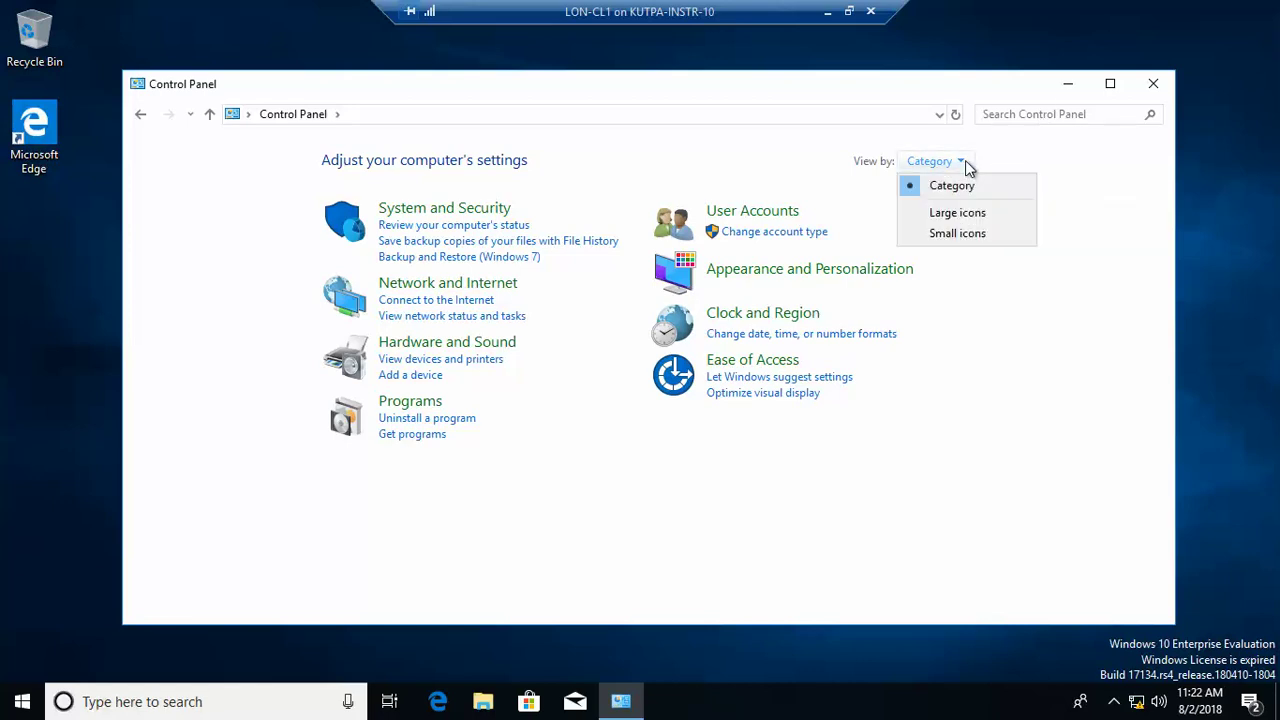
pyautogui.click(965, 214)
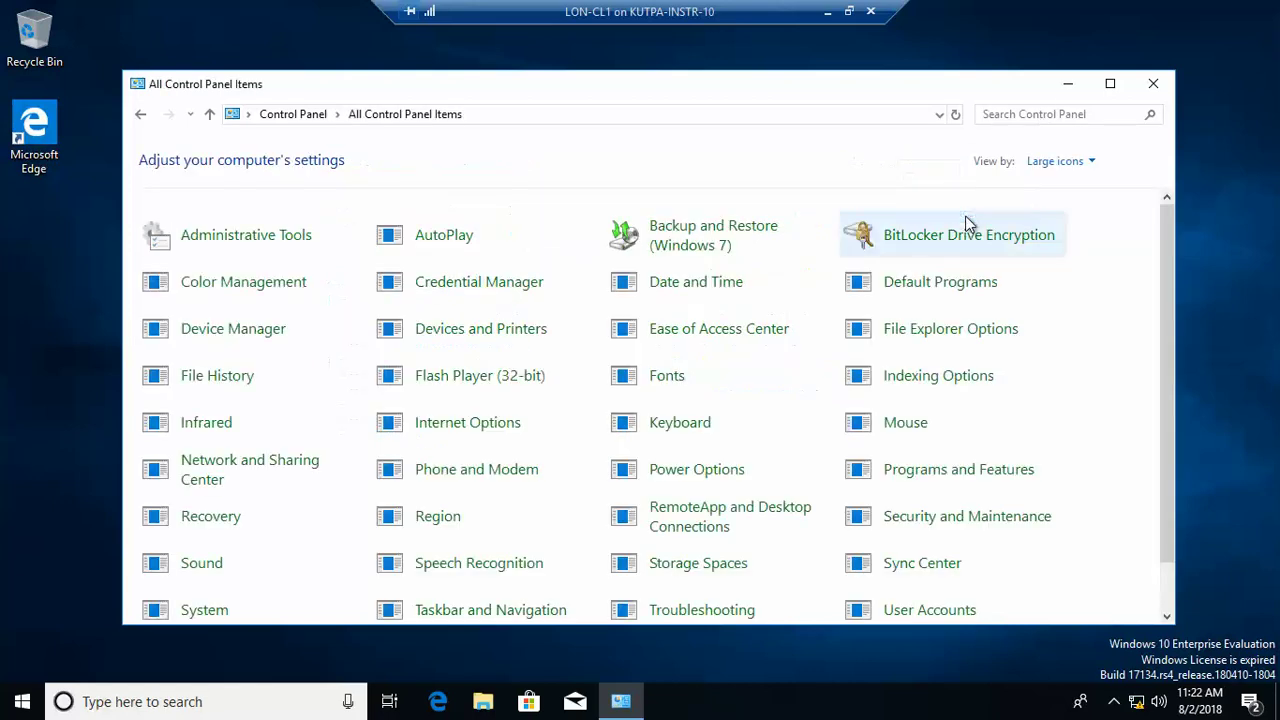
# Step: Launch Hyper-V Manager from Administrative Tools and close the Control Panel windows
pyautogui.click(290, 240)
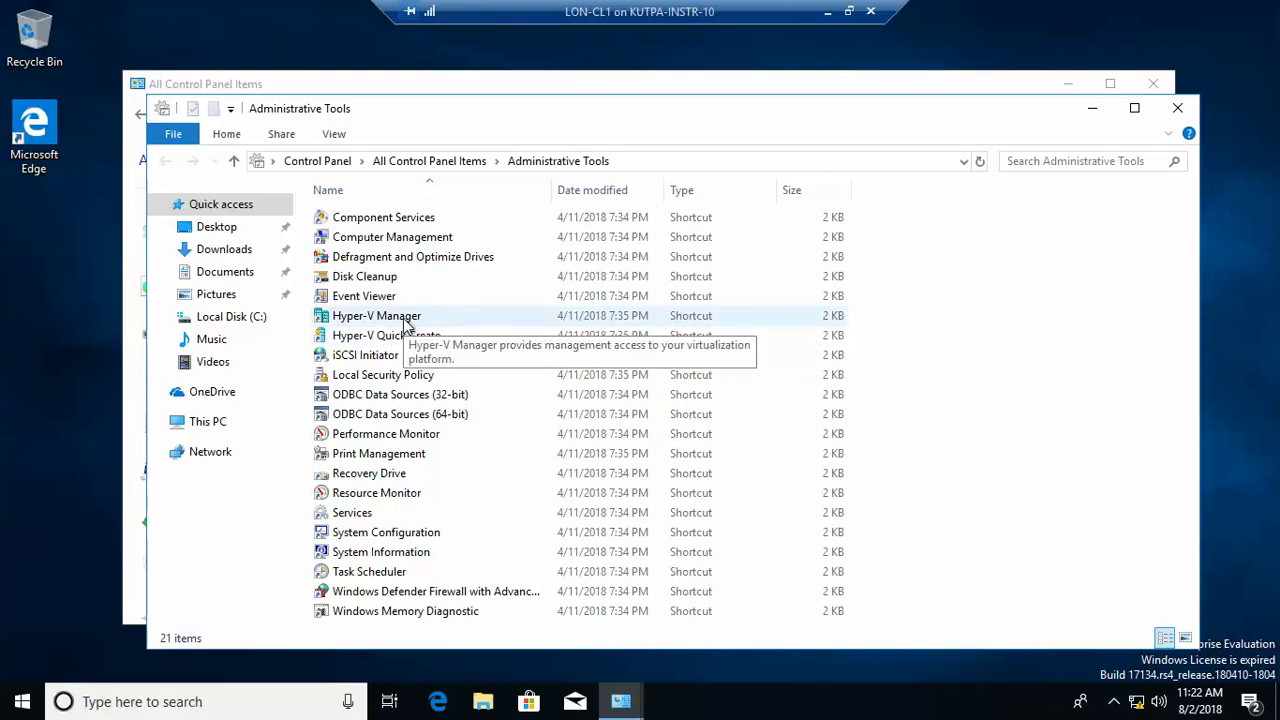
pyautogui.click(405, 320)
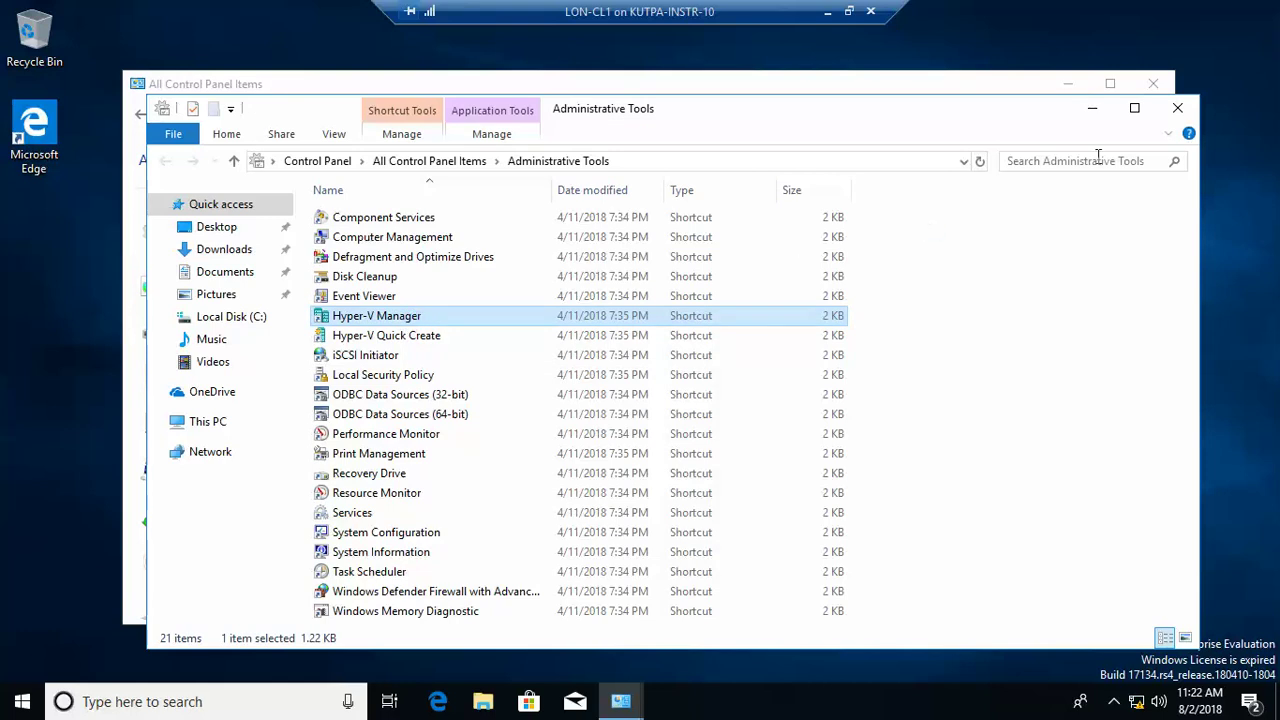
pyautogui.click(1177, 108)
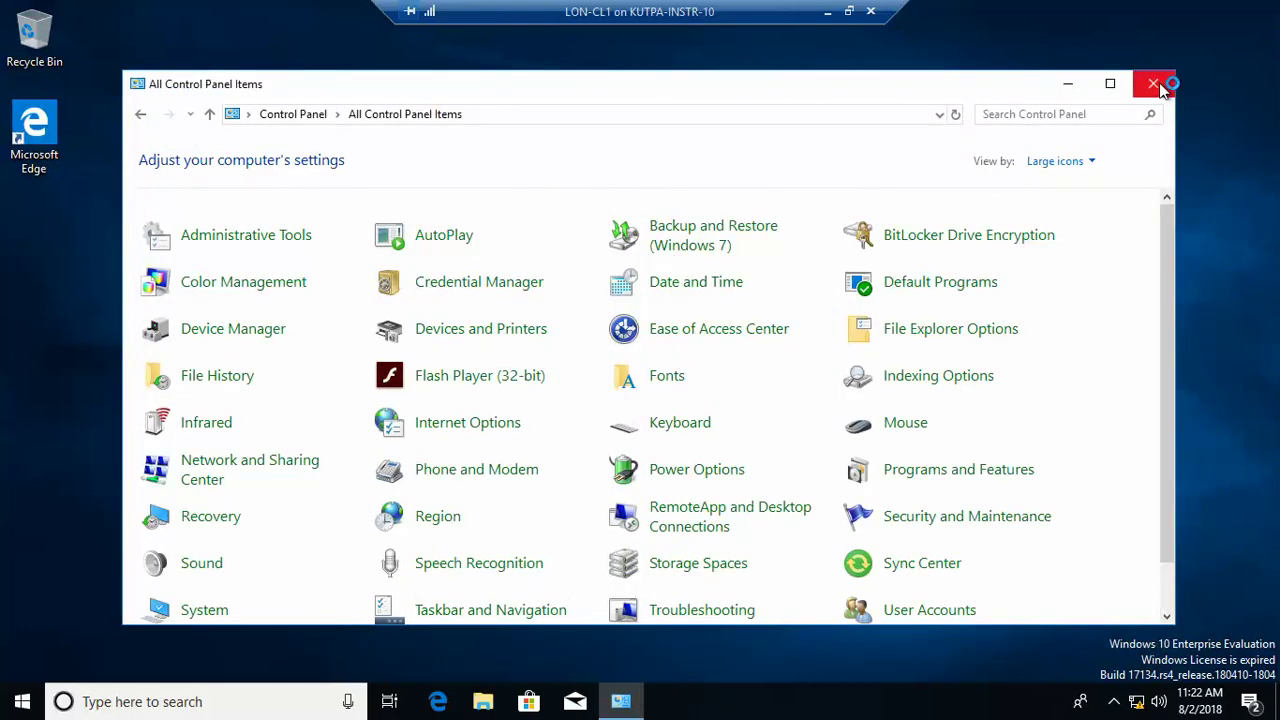
pyautogui.click(1155, 84)
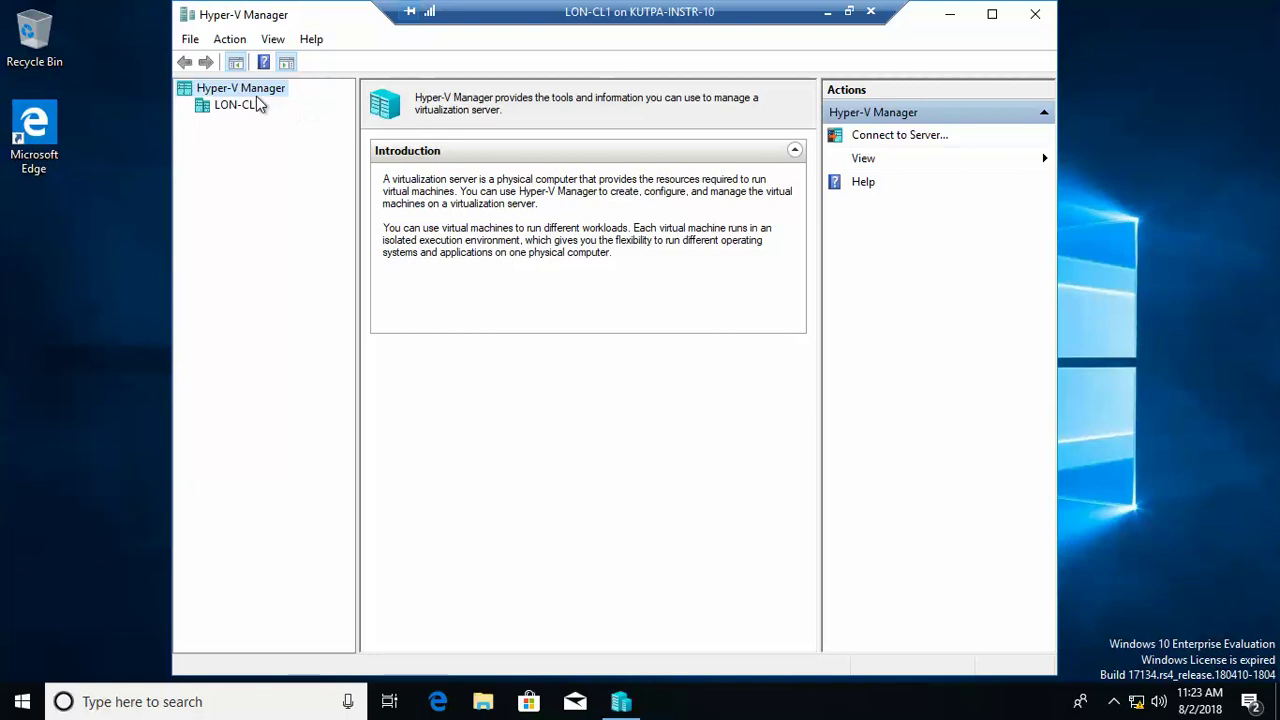
# Step: Start the New Virtual Machine Wizard on the LON-CL1 host
pyautogui.click(243, 106)
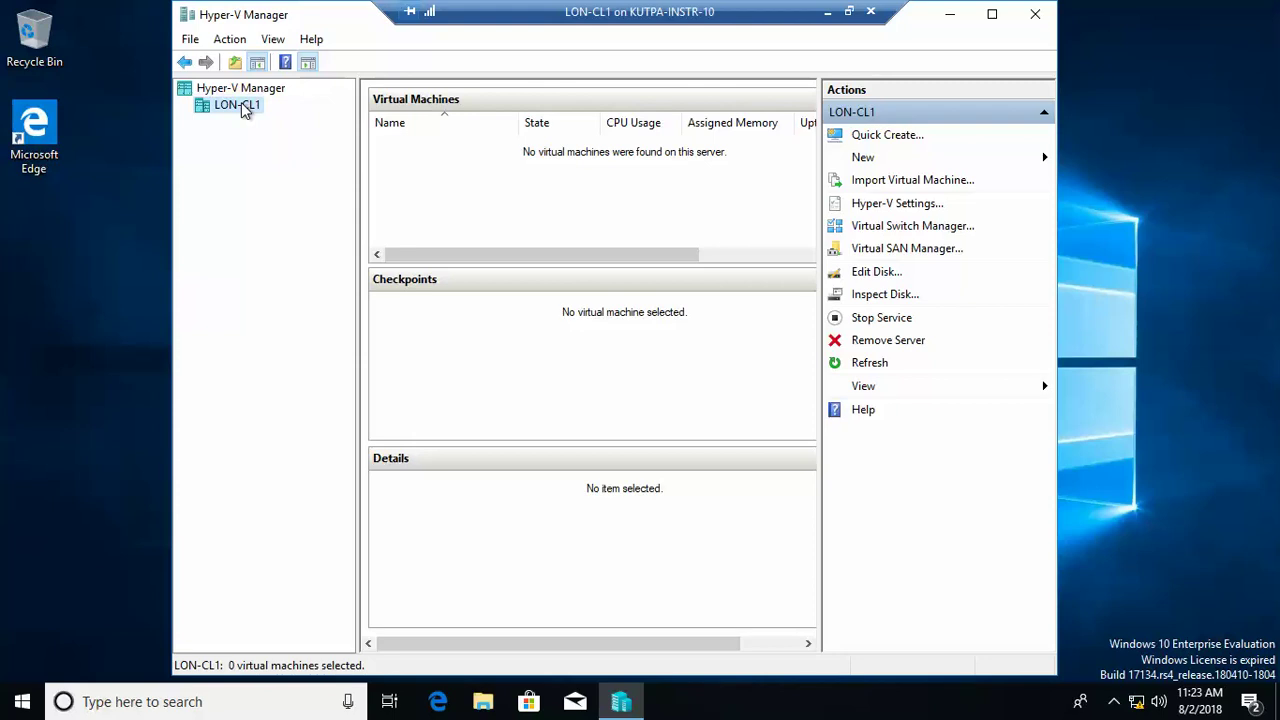
pyautogui.rightClick(243, 110)
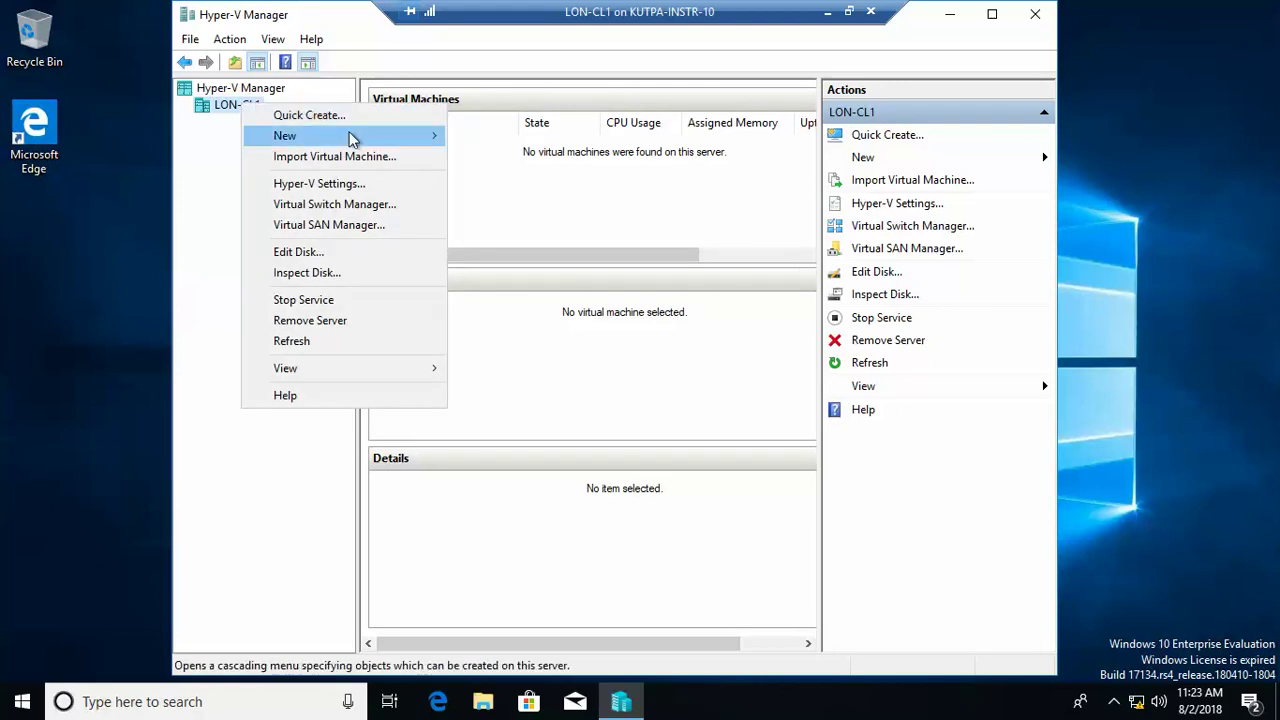
pyautogui.moveTo(381, 140)
pyautogui.click(481, 135)
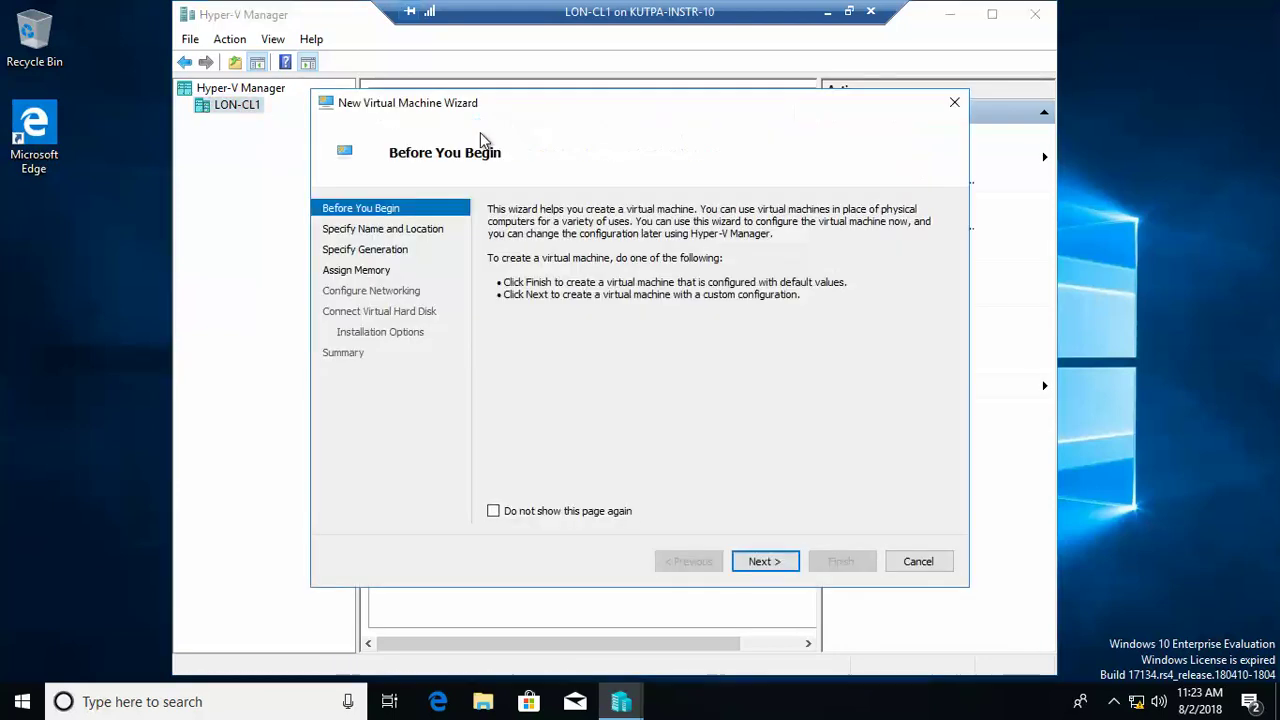
# Step: Name the new virtual machine VM1, keep Generation 1, and give it 2048 MB startup memory
pyautogui.click(762, 562)
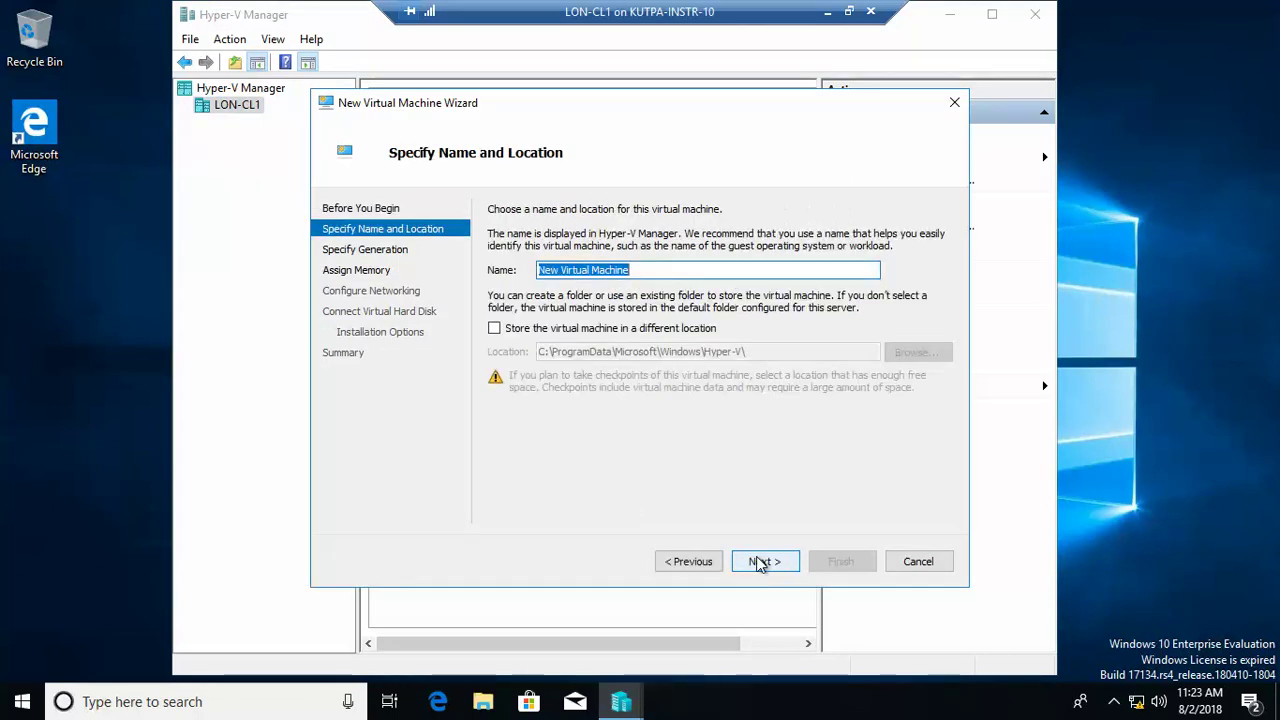
pyautogui.write('VM1')
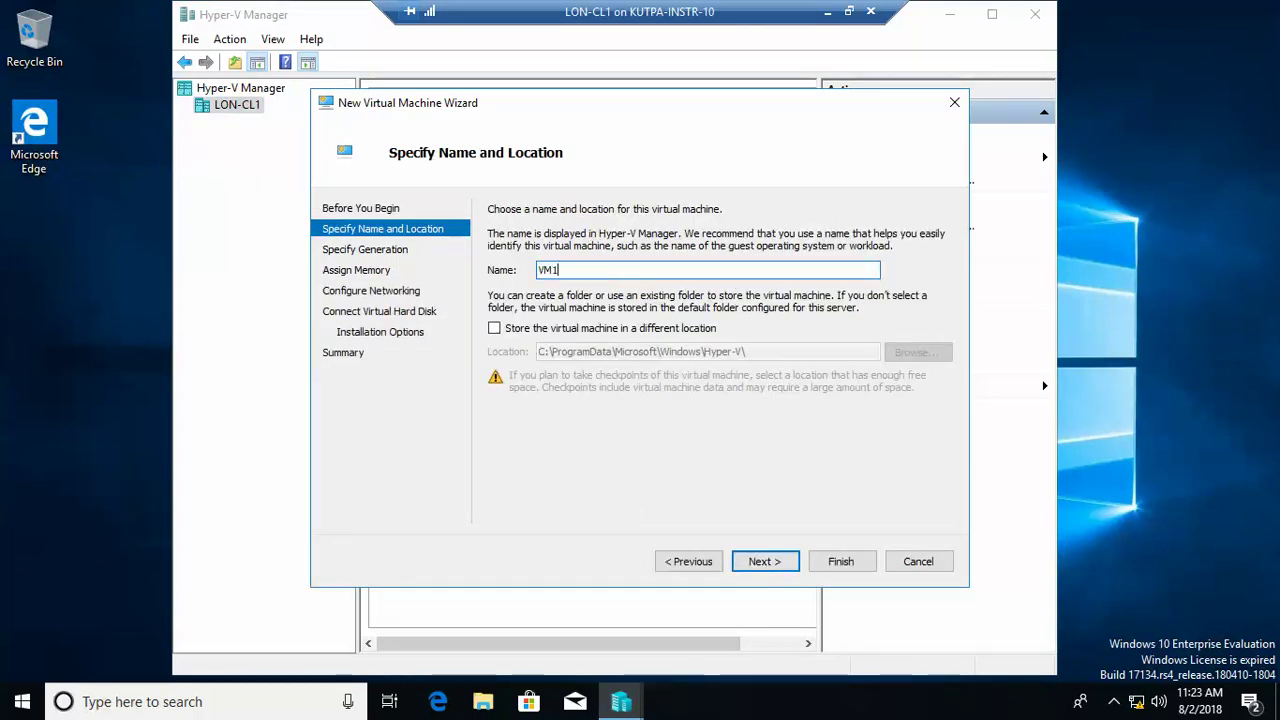
pyautogui.click(764, 565)
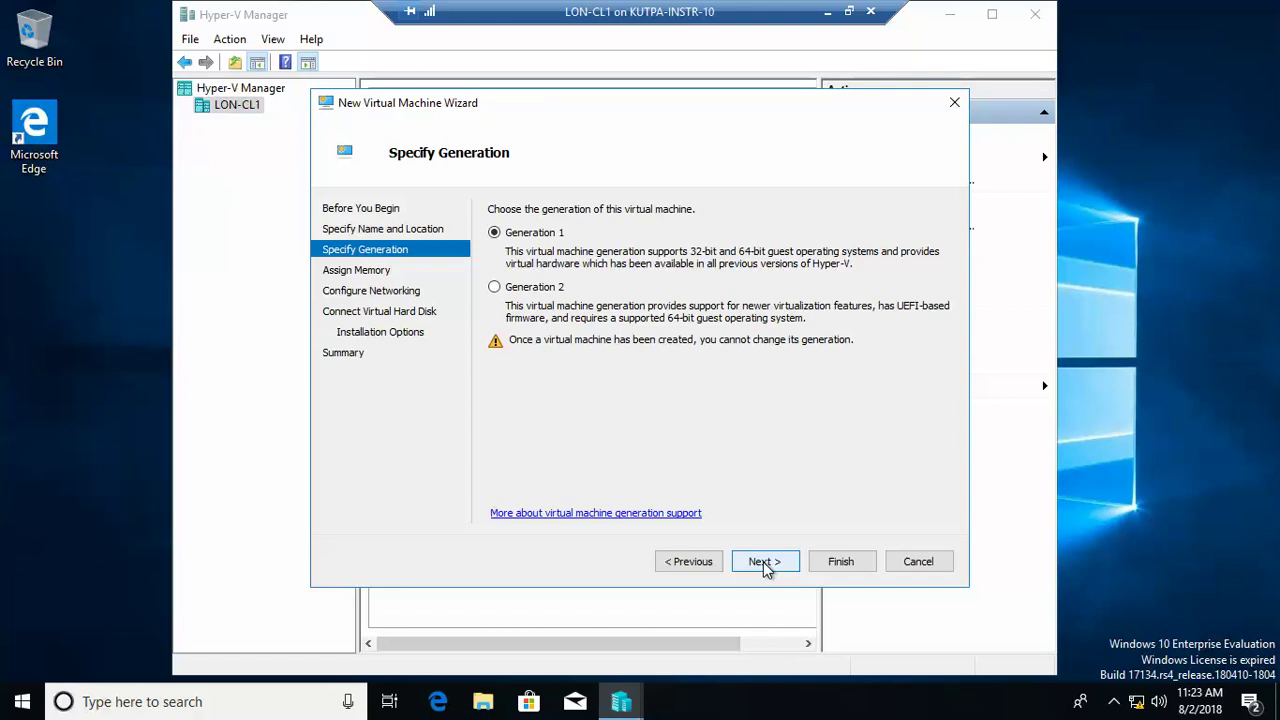
pyautogui.click(764, 565)
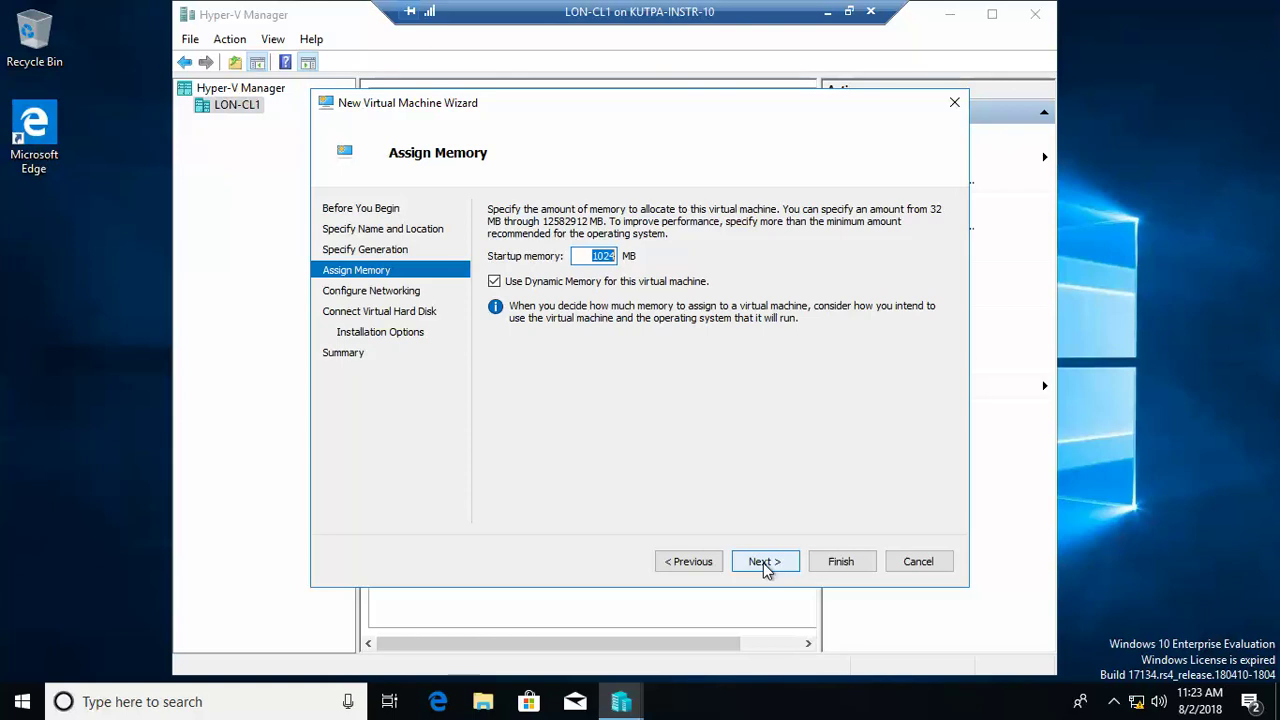
pyautogui.write('2048')
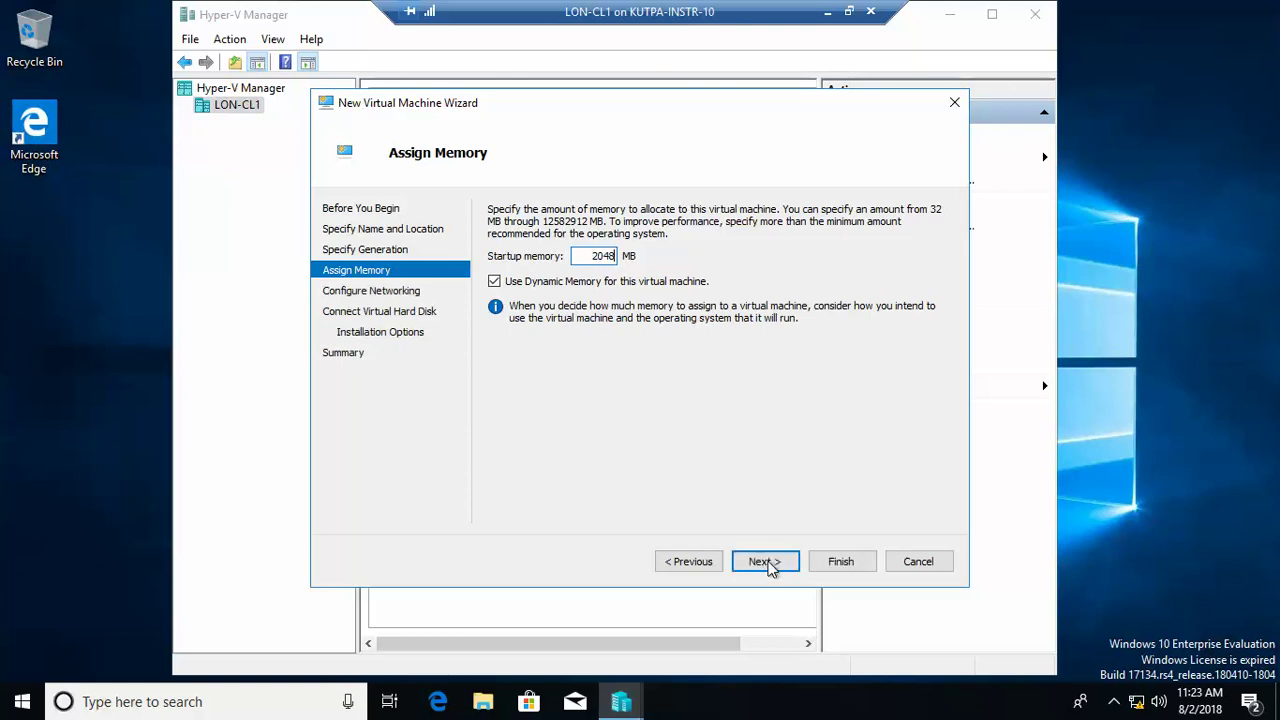
pyautogui.click(768, 562)
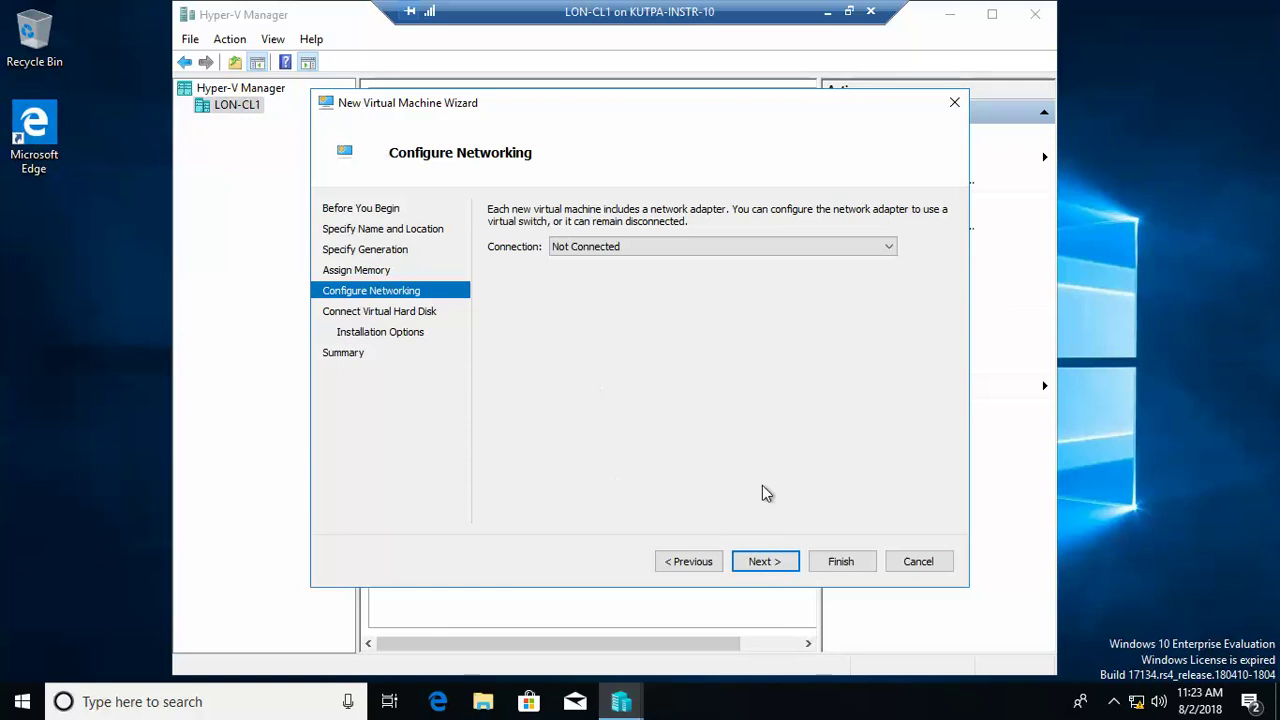
# Step: Leave networking unconnected, use a 20 GB VM1.vhdx disk, install the OS later, and create VM1
pyautogui.click(764, 561)
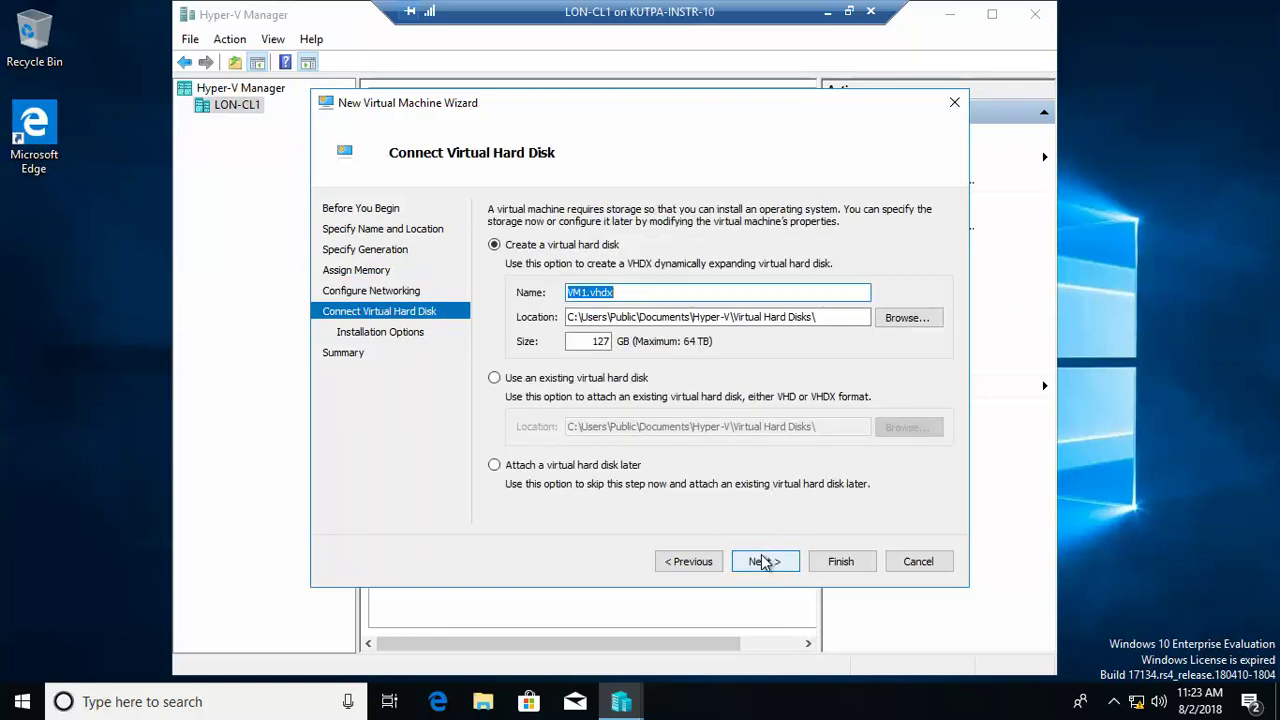
pyautogui.click(603, 342)
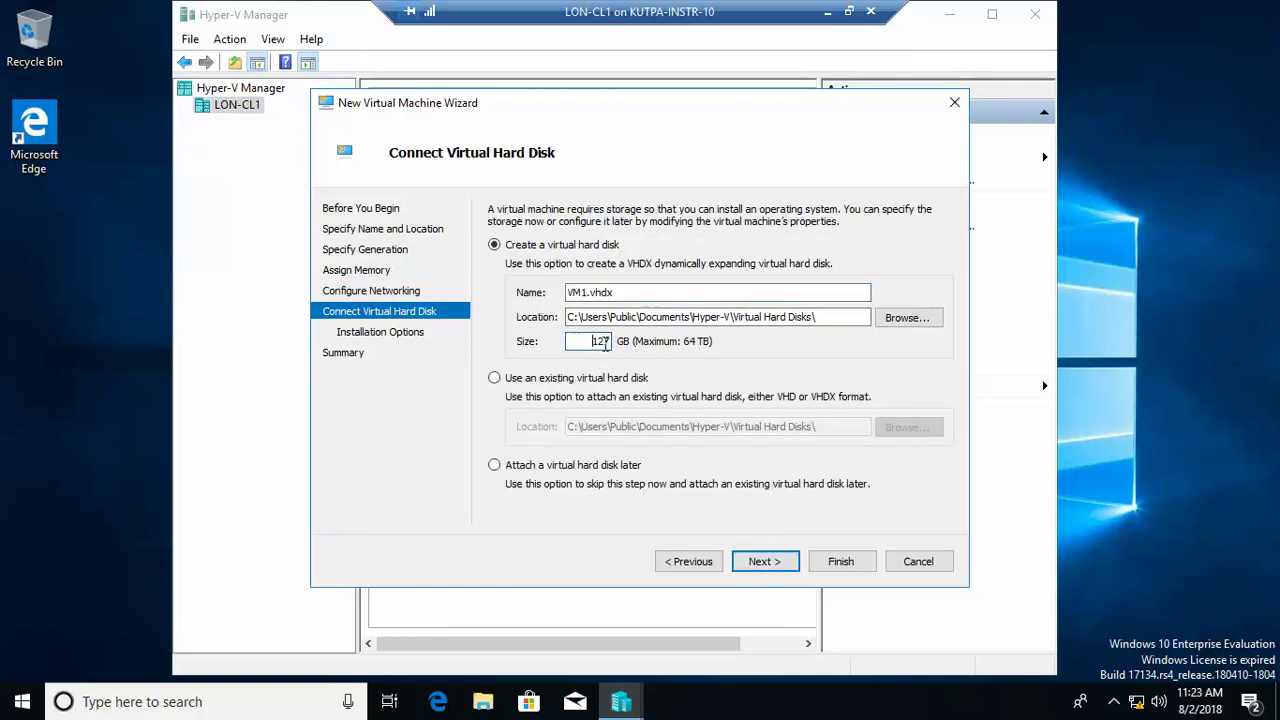
pyautogui.doubleClick(602, 342)
pyautogui.write('20')
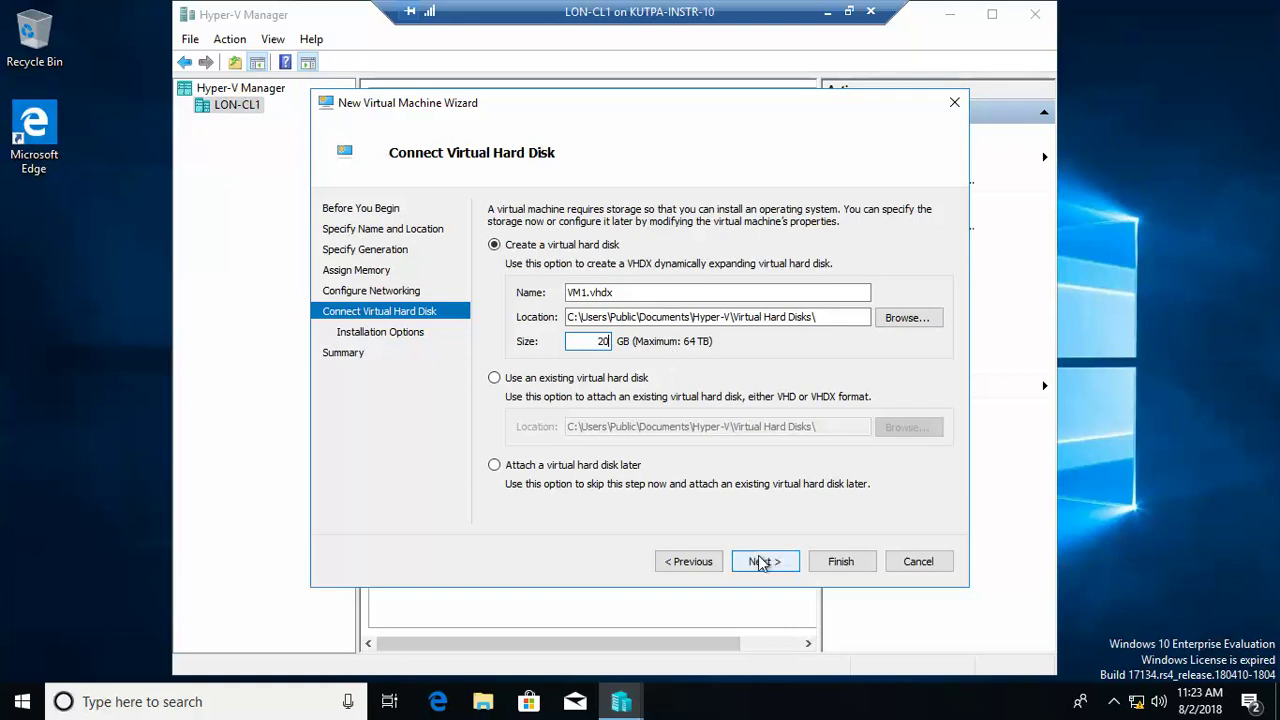
pyautogui.click(762, 562)
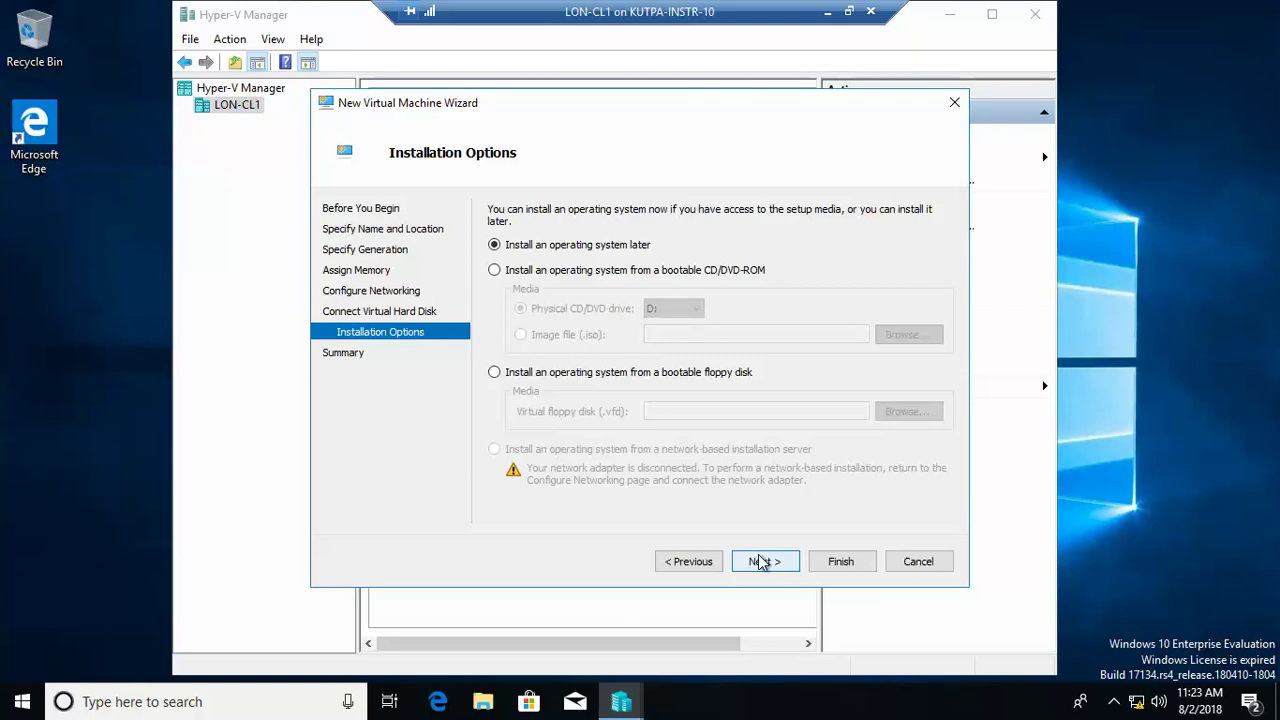
pyautogui.click(762, 562)
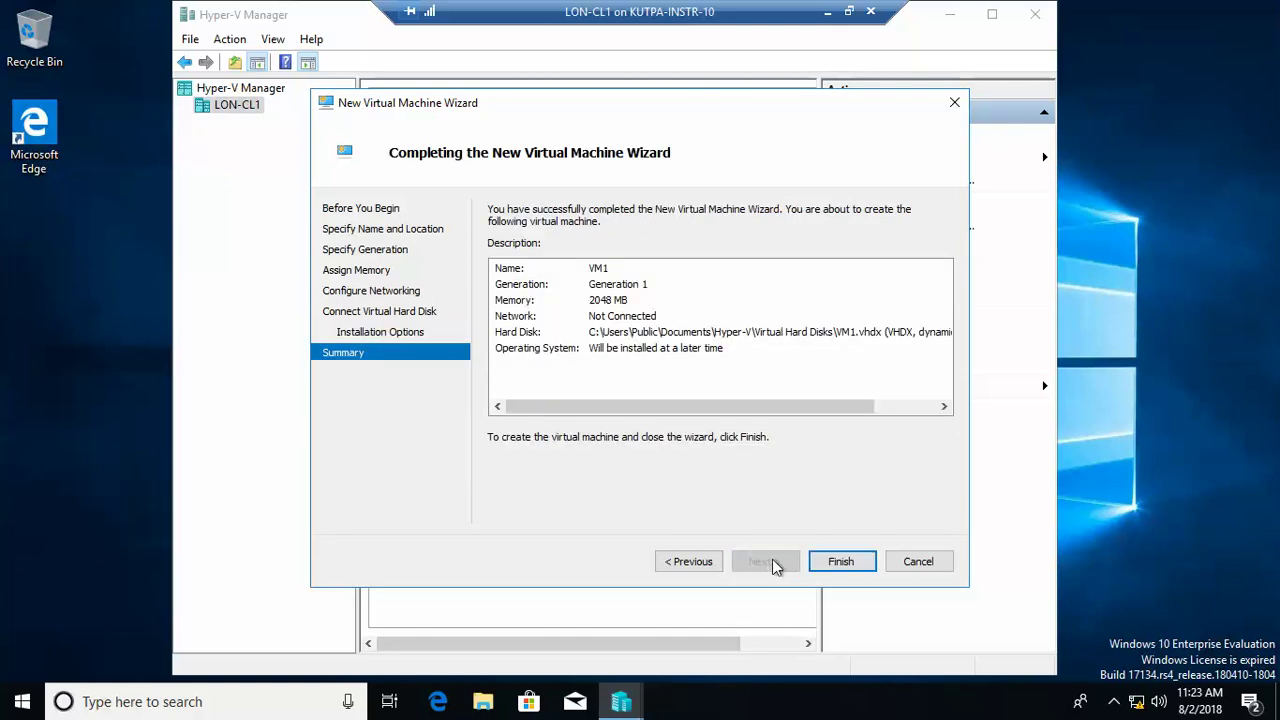
pyautogui.click(850, 564)
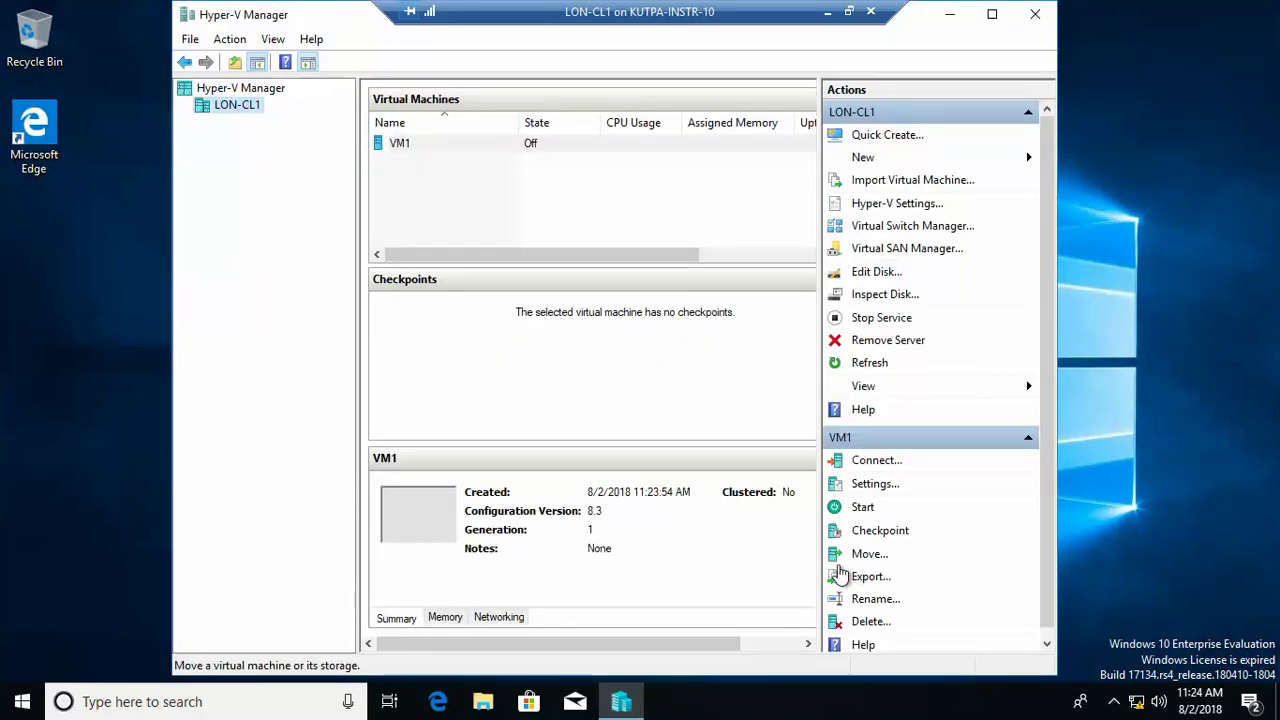
# Step: Select VM1 in the Virtual Machines list
pyautogui.click(430, 145)
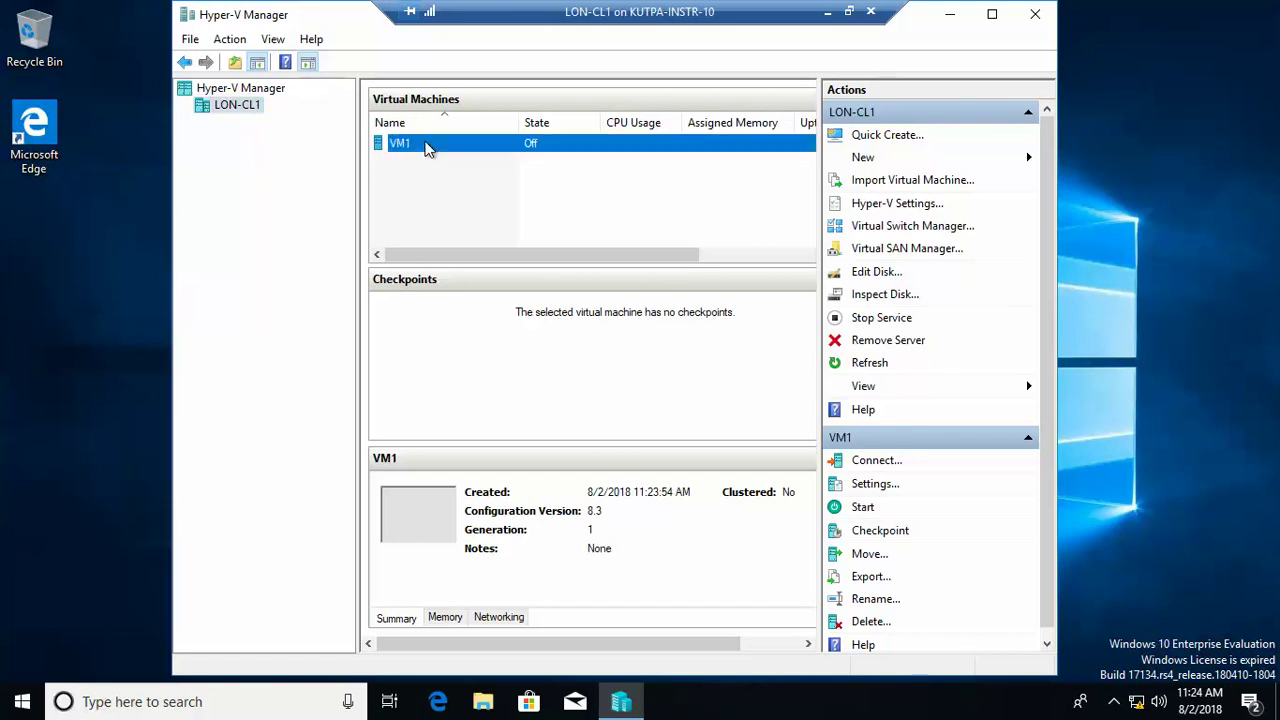
# Step: Lower VM1's RAM from 2048 MB to 1024 MB, set 2 virtual processors, and save
pyautogui.click(876, 485)
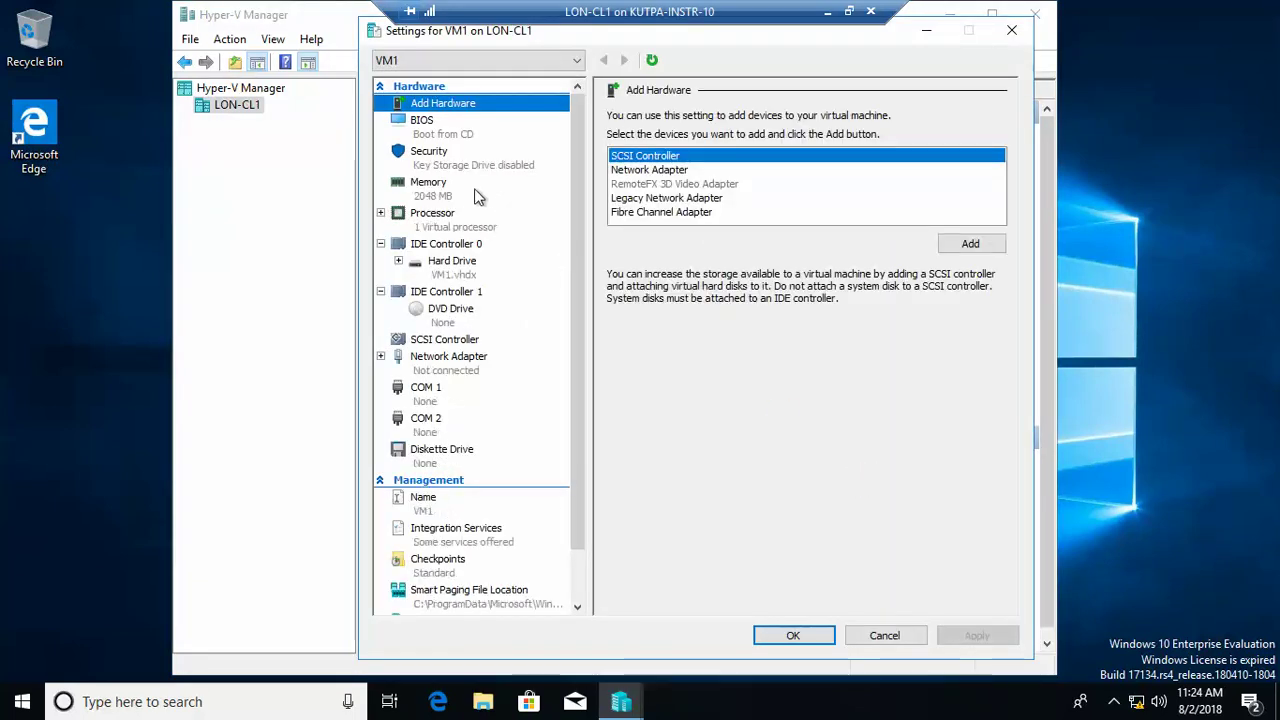
pyautogui.click(436, 195)
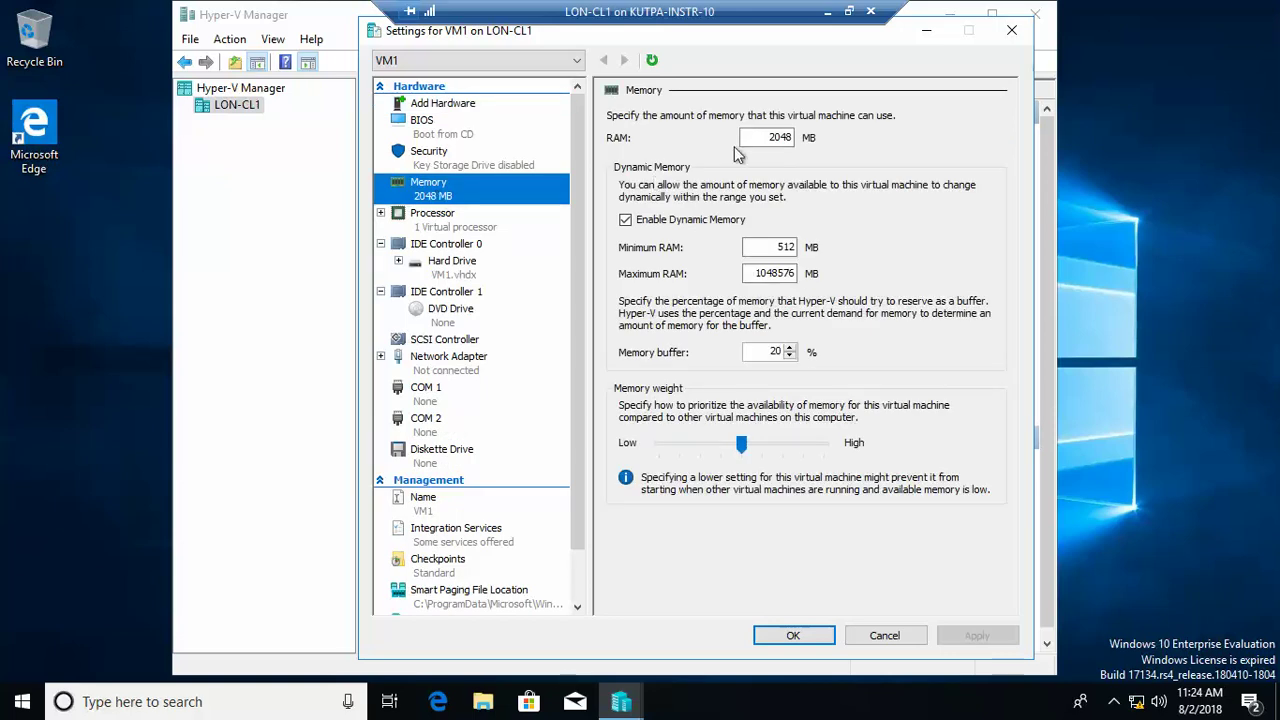
pyautogui.click(774, 138)
pyautogui.doubleClick(774, 137)
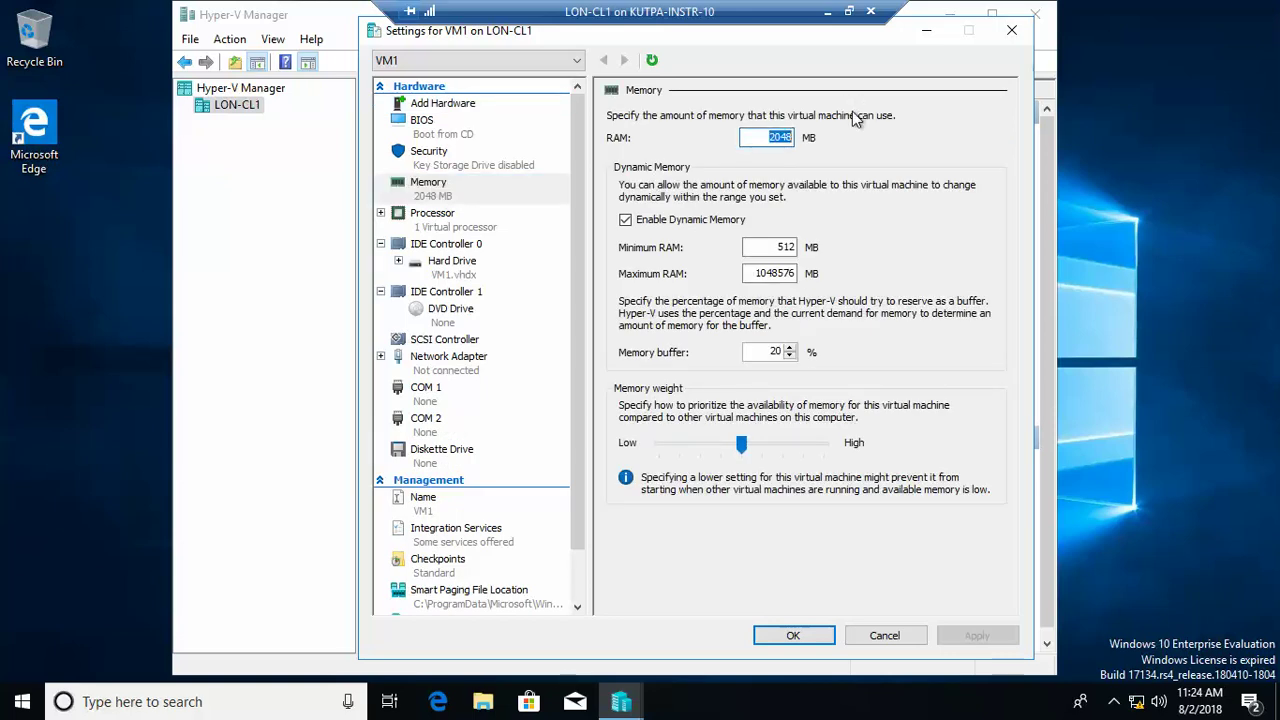
pyautogui.write('1024')
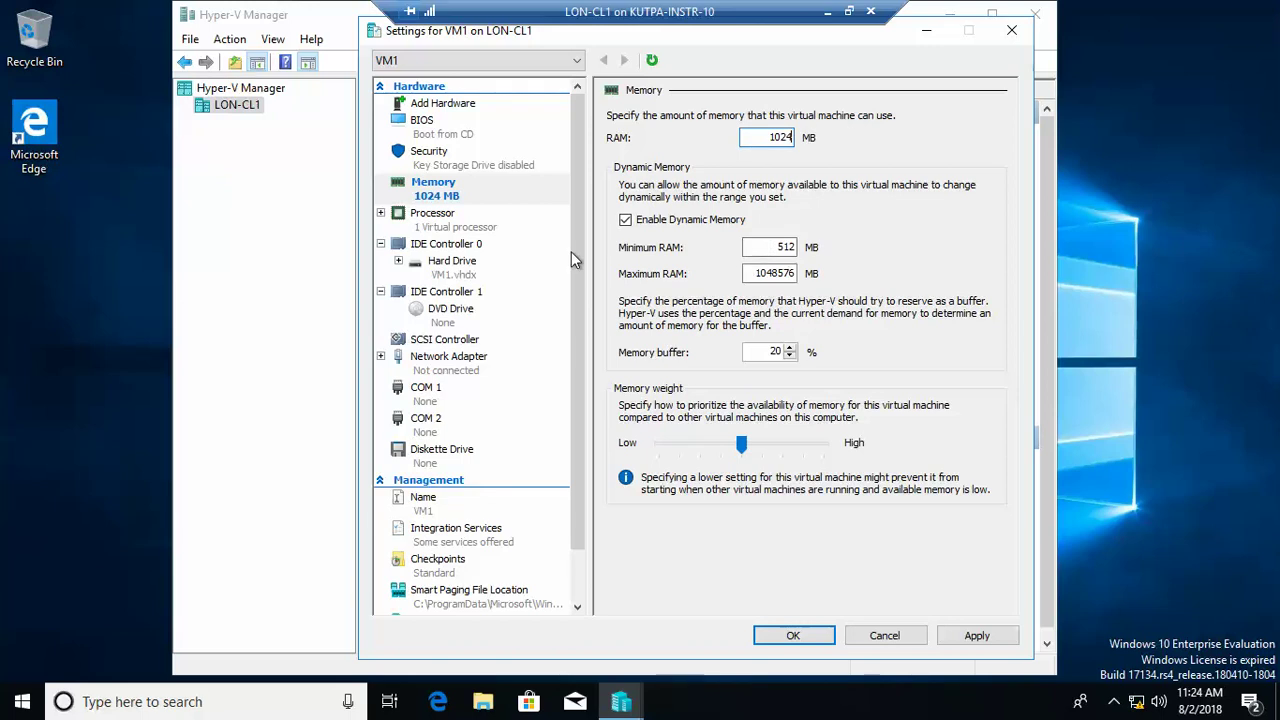
pyautogui.click(464, 229)
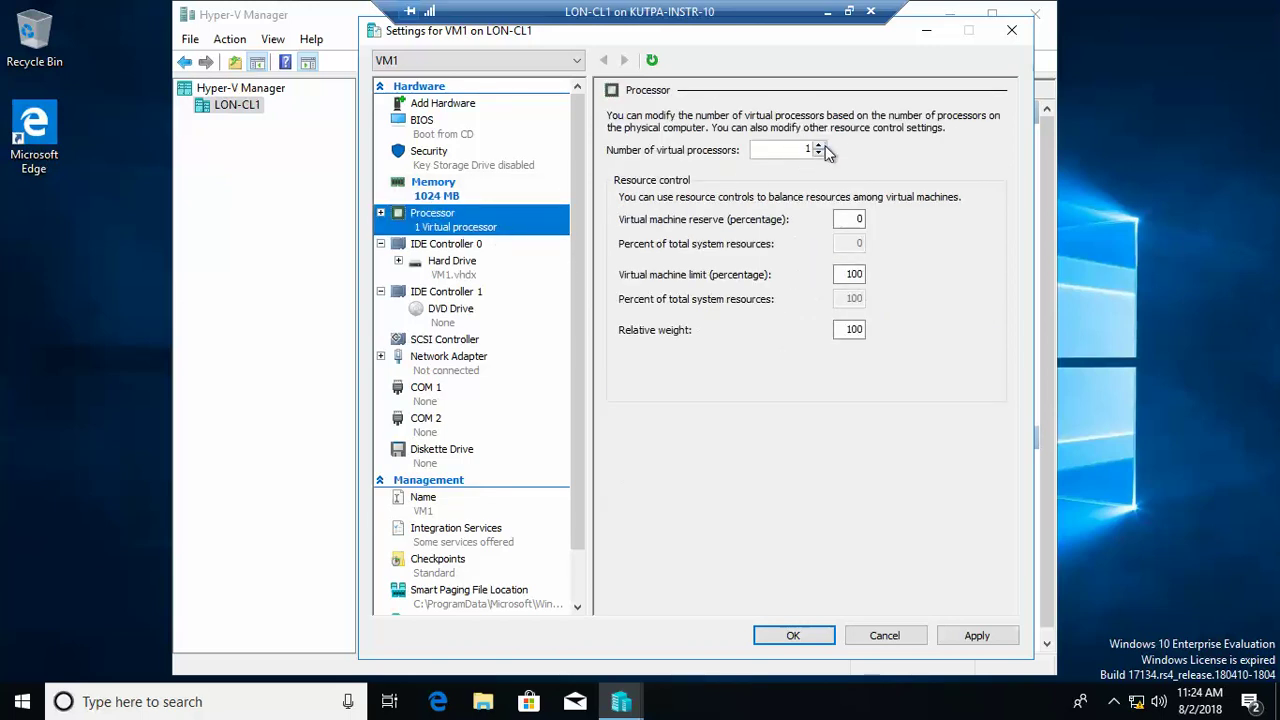
pyautogui.click(819, 145)
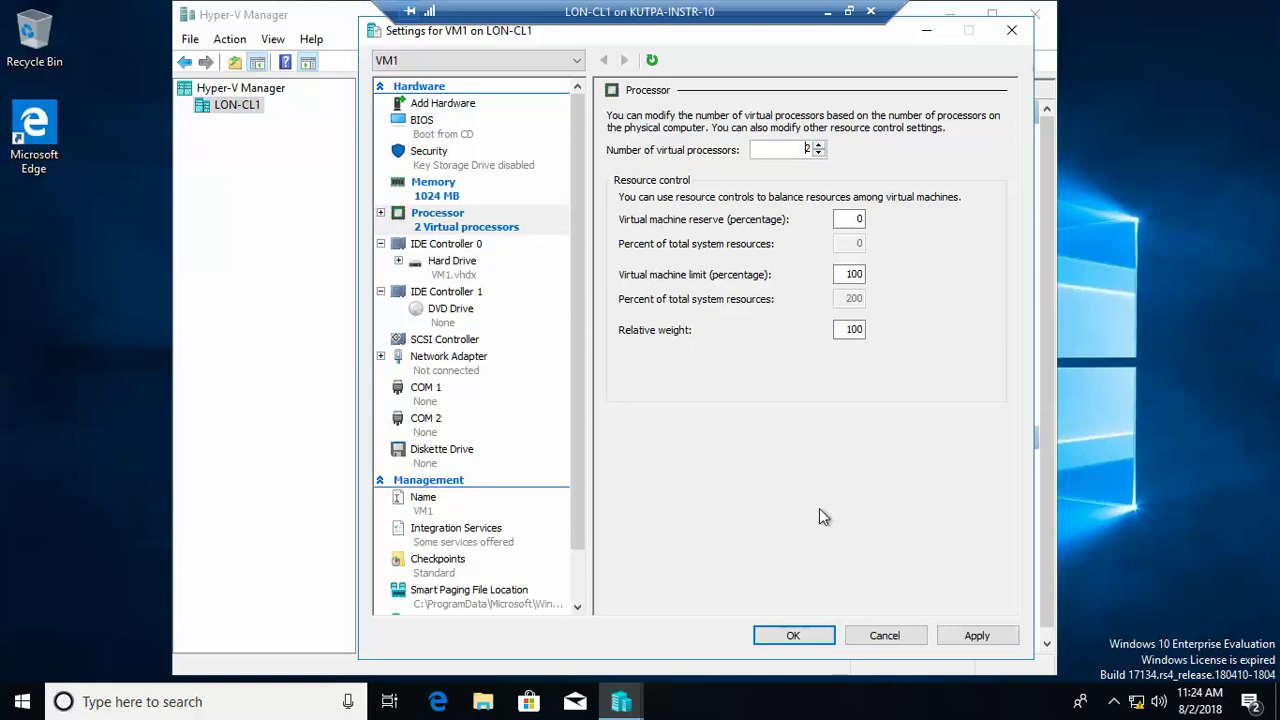
pyautogui.click(792, 636)
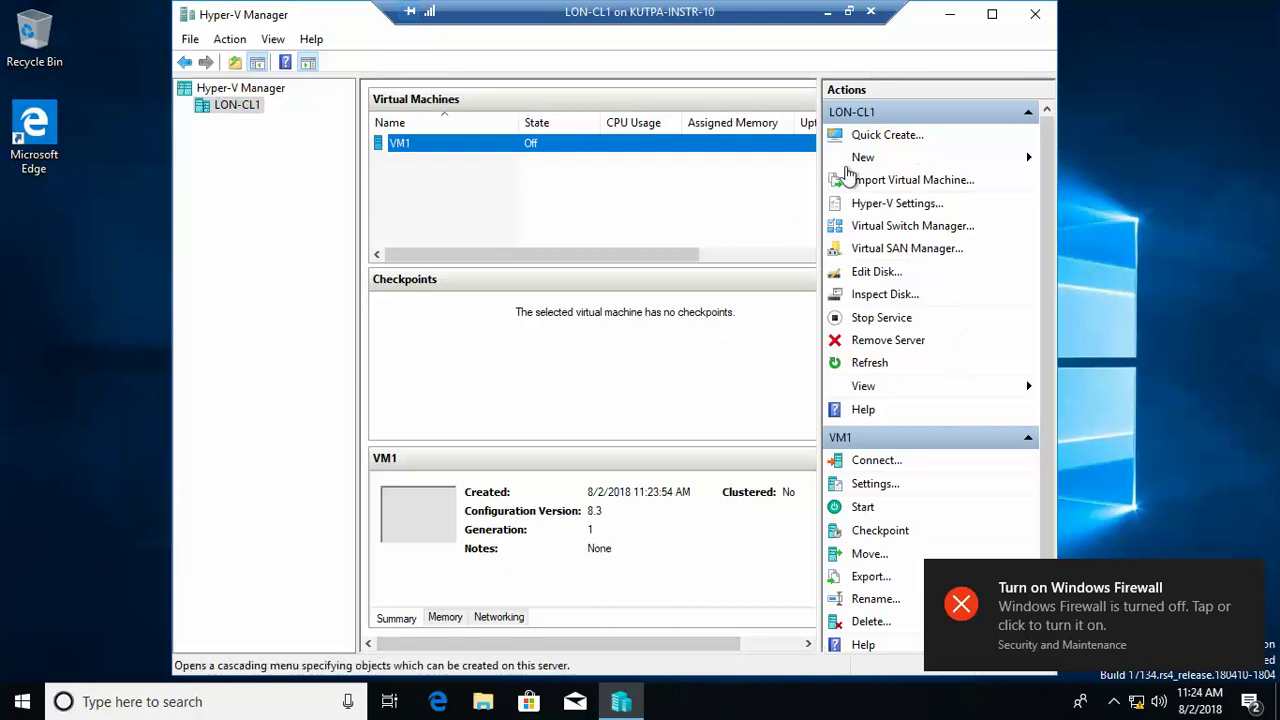
# Step: Create a private virtual switch named 'Private Switch' on LON-CL1
pyautogui.click(910, 228)
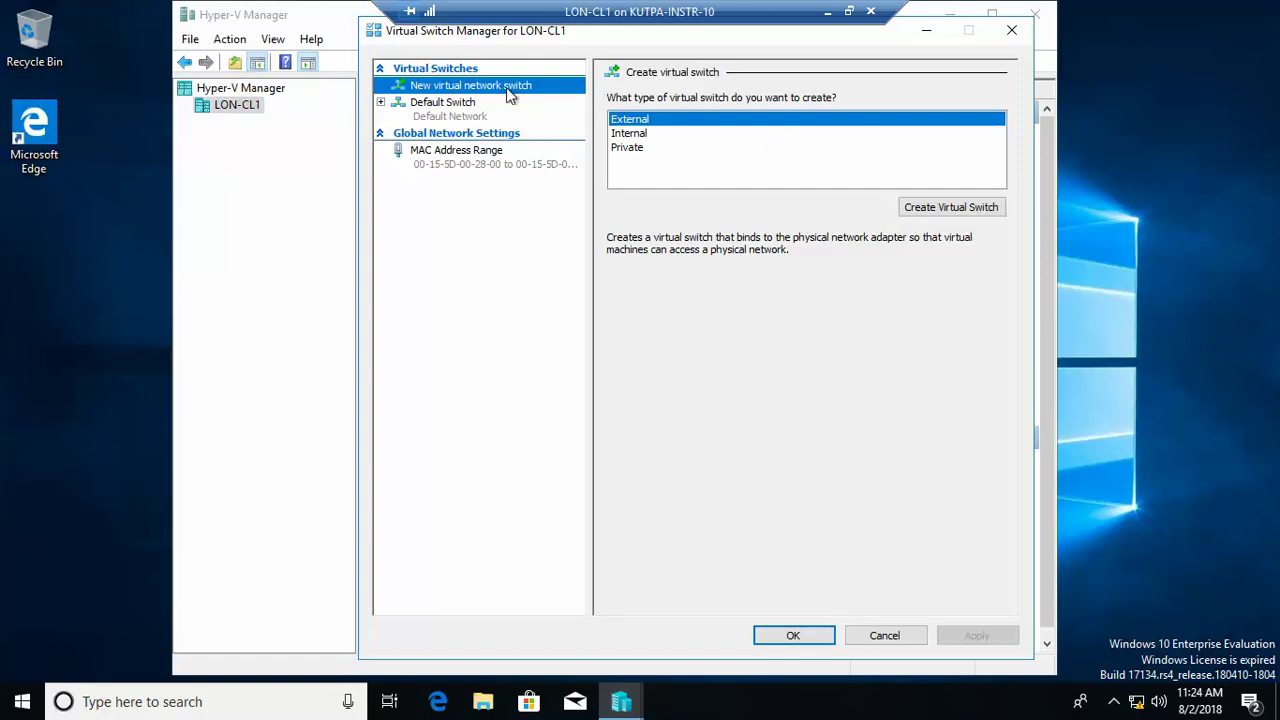
pyautogui.click(634, 149)
pyautogui.click(966, 208)
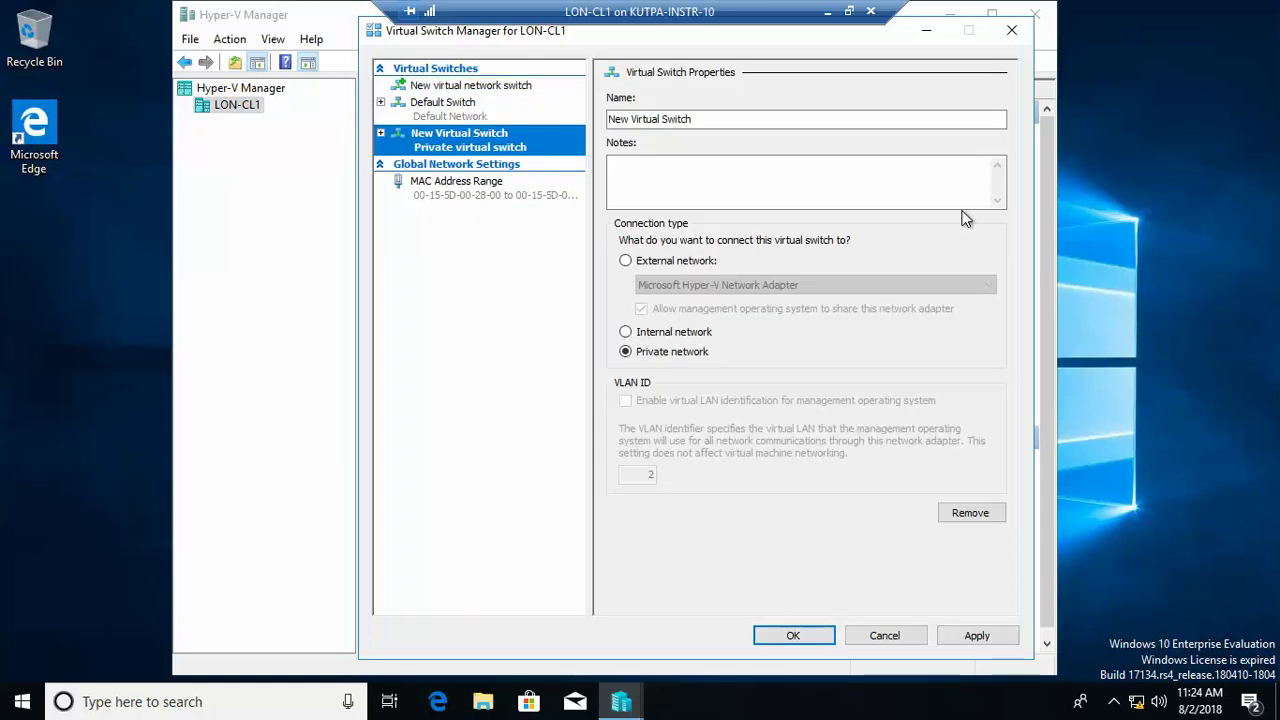
pyautogui.moveTo(724, 118); pyautogui.dragTo(480, 105)
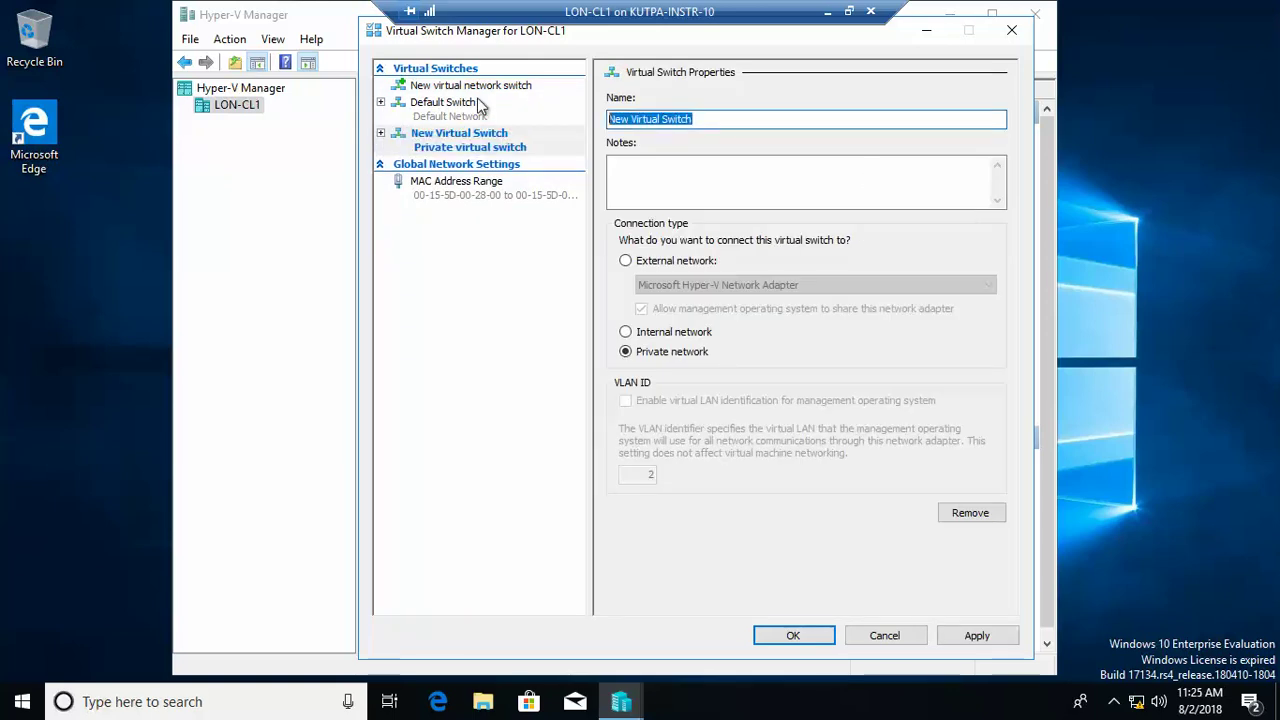
pyautogui.write('Private Switch')
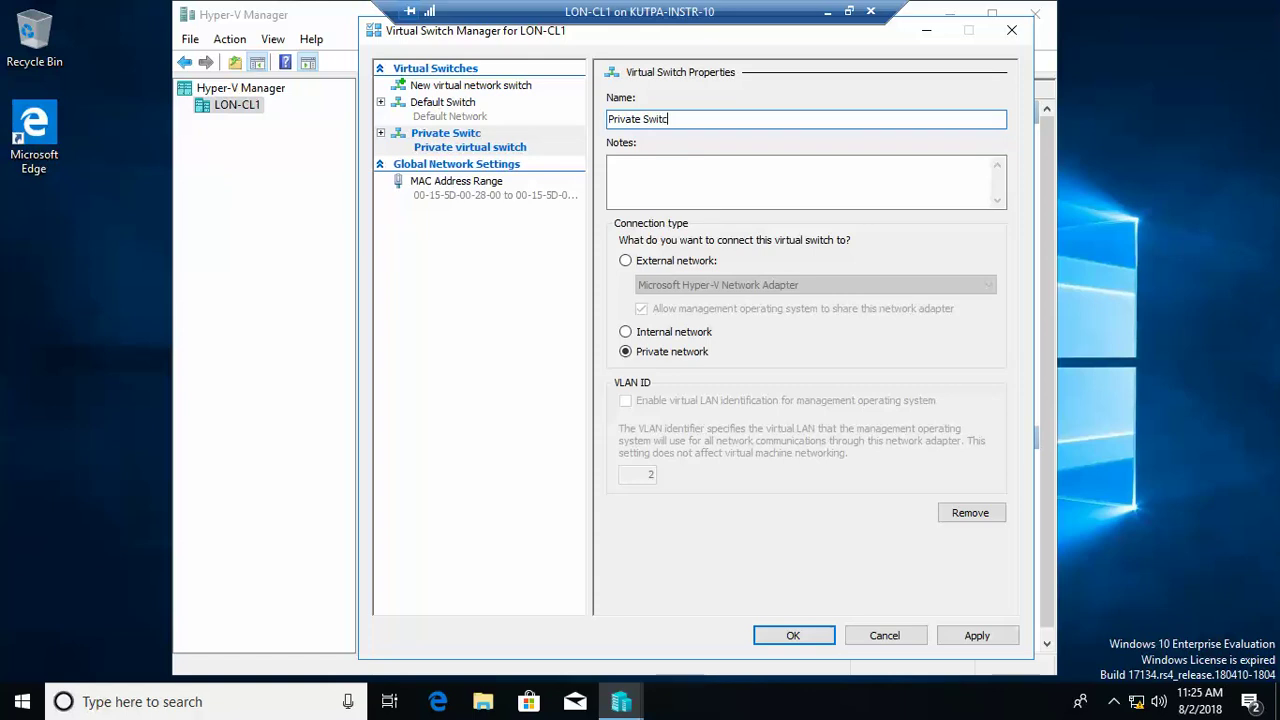
pyautogui.click(789, 638)
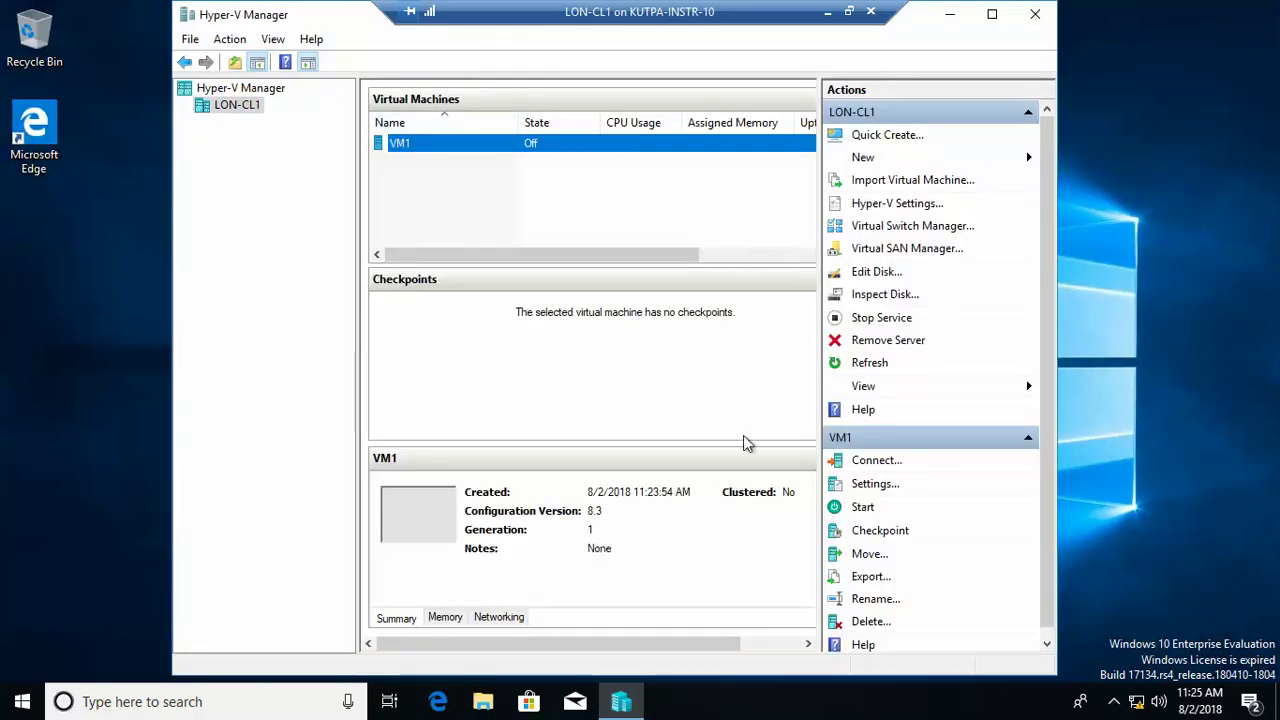
# Step: Create an internal virtual switch named 'Internal Switch', apply it, and check the Default Switch
pyautogui.click(907, 229)
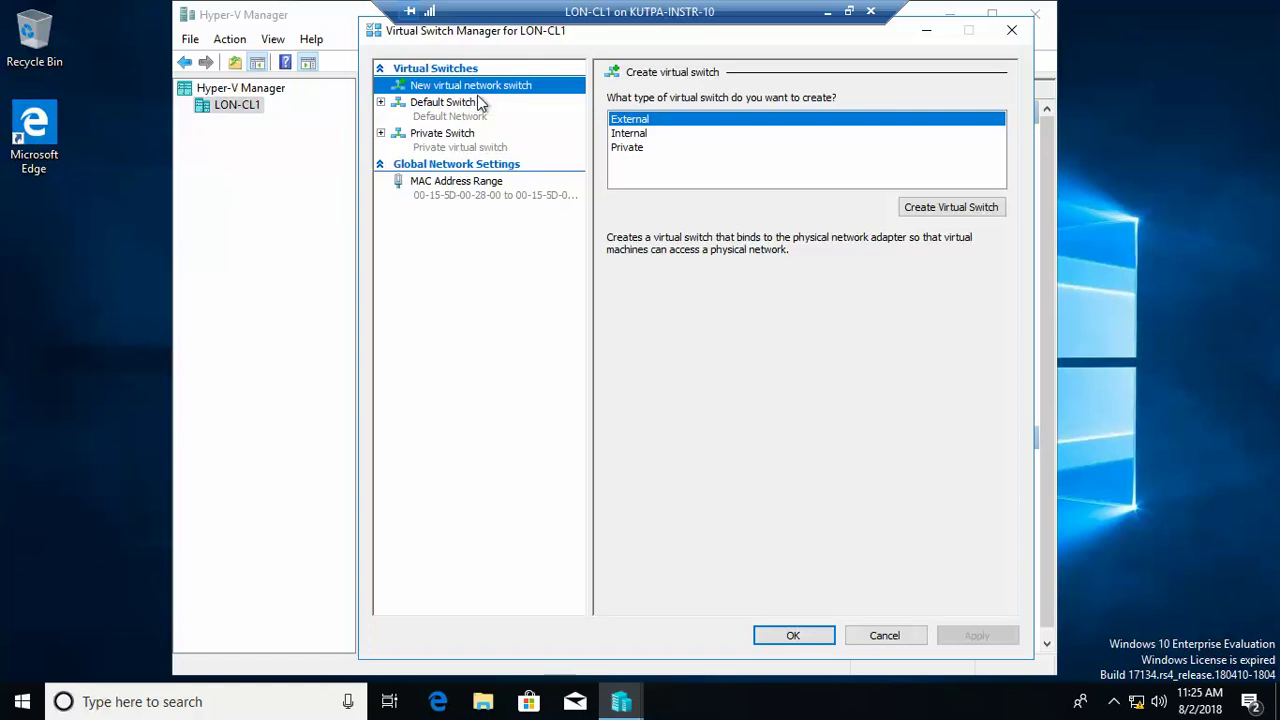
pyautogui.click(625, 137)
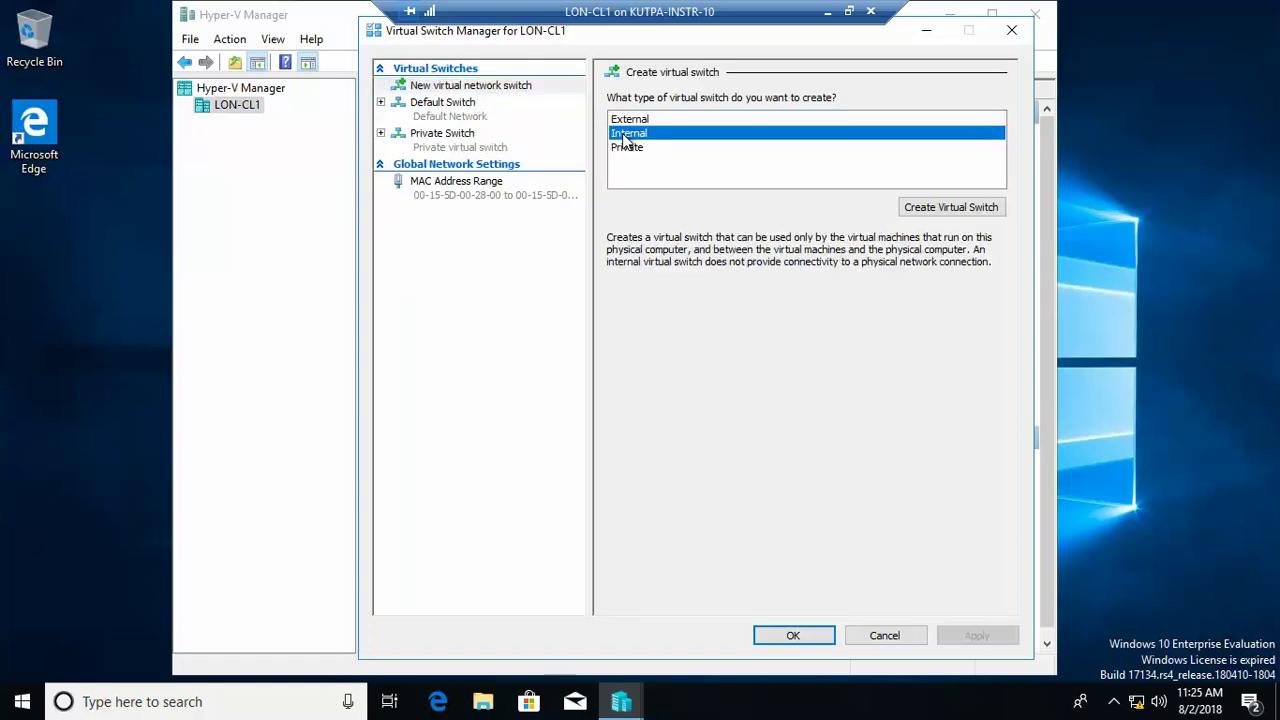
pyautogui.click(938, 212)
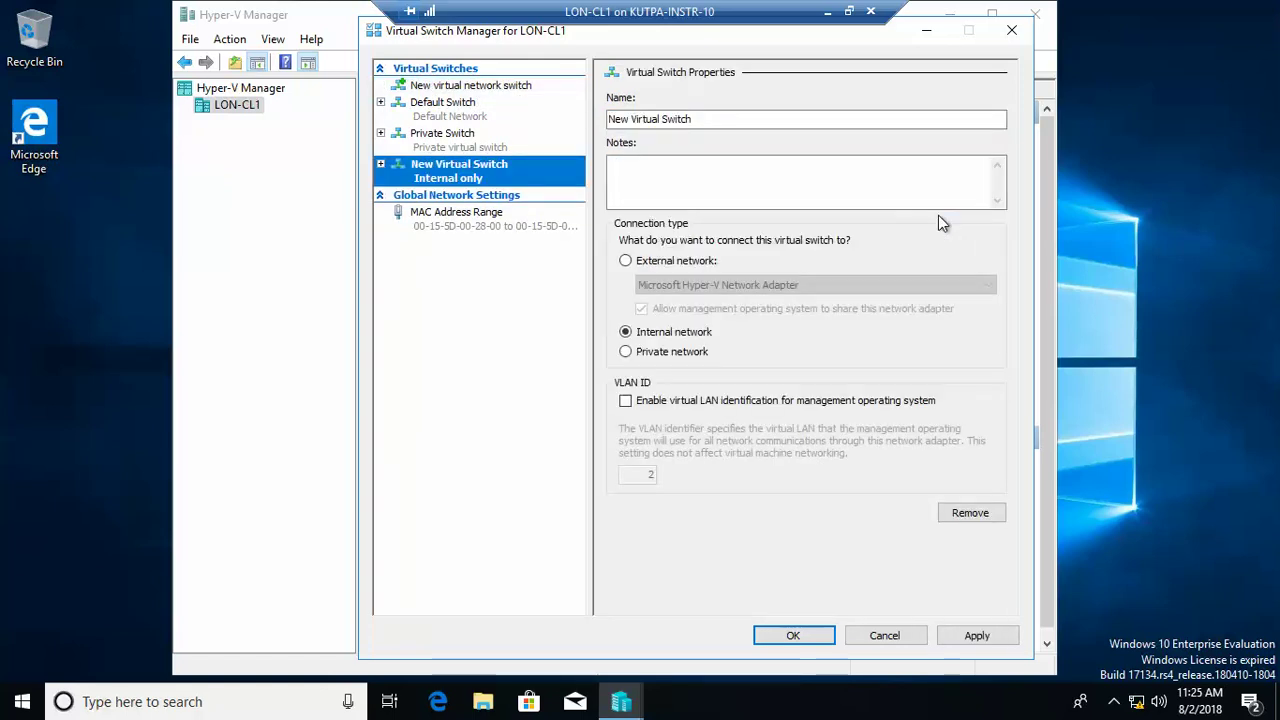
pyautogui.moveTo(716, 118); pyautogui.dragTo(608, 118)
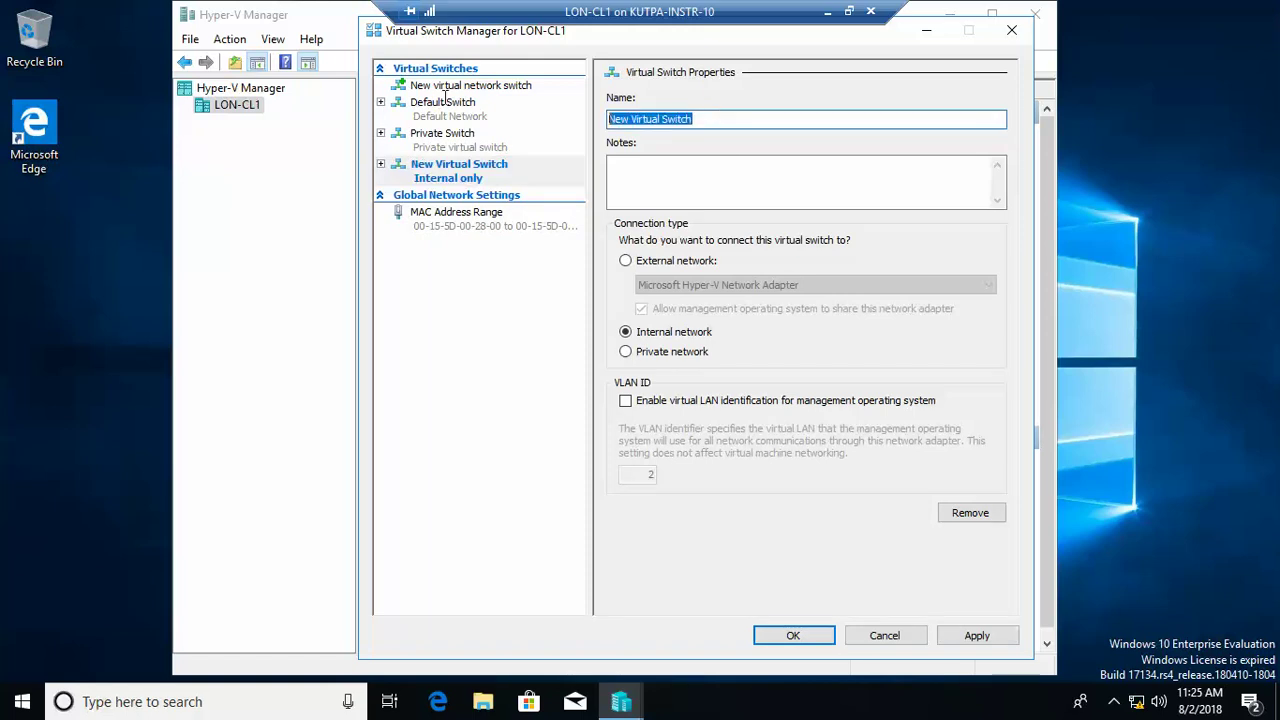
pyautogui.write('Interna')
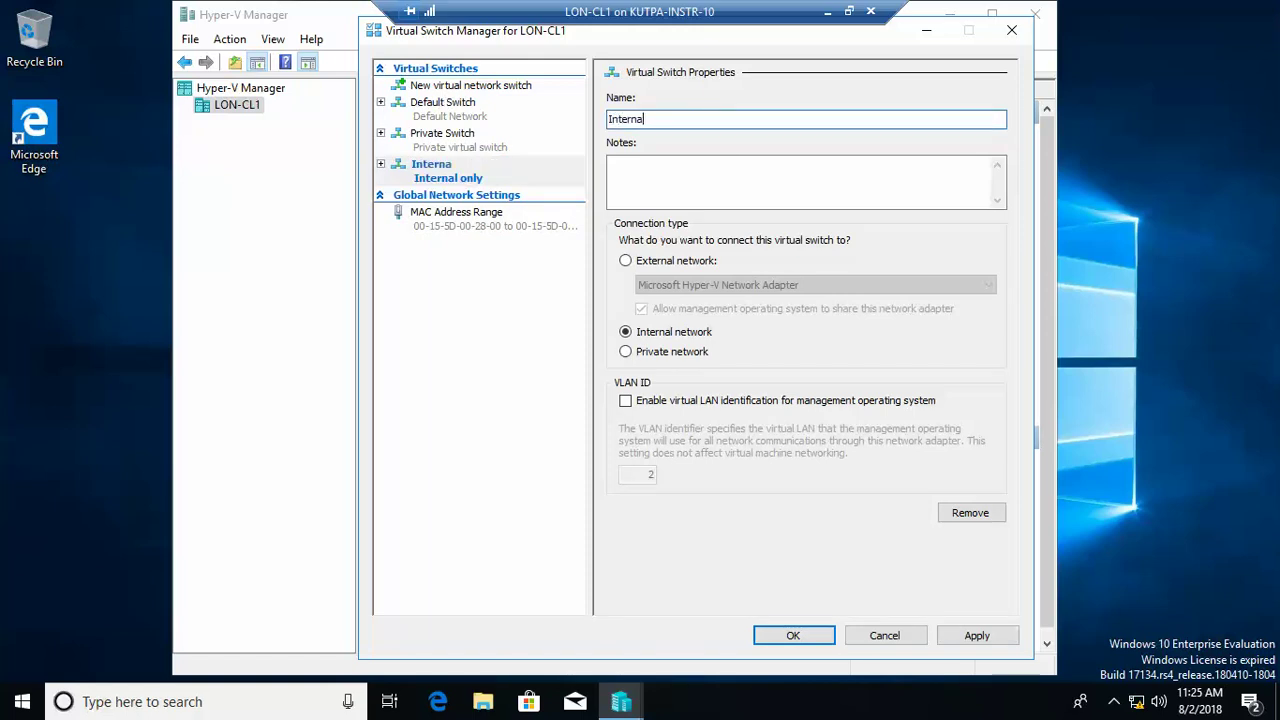
pyautogui.write('l Switch')
pyautogui.click(983, 637)
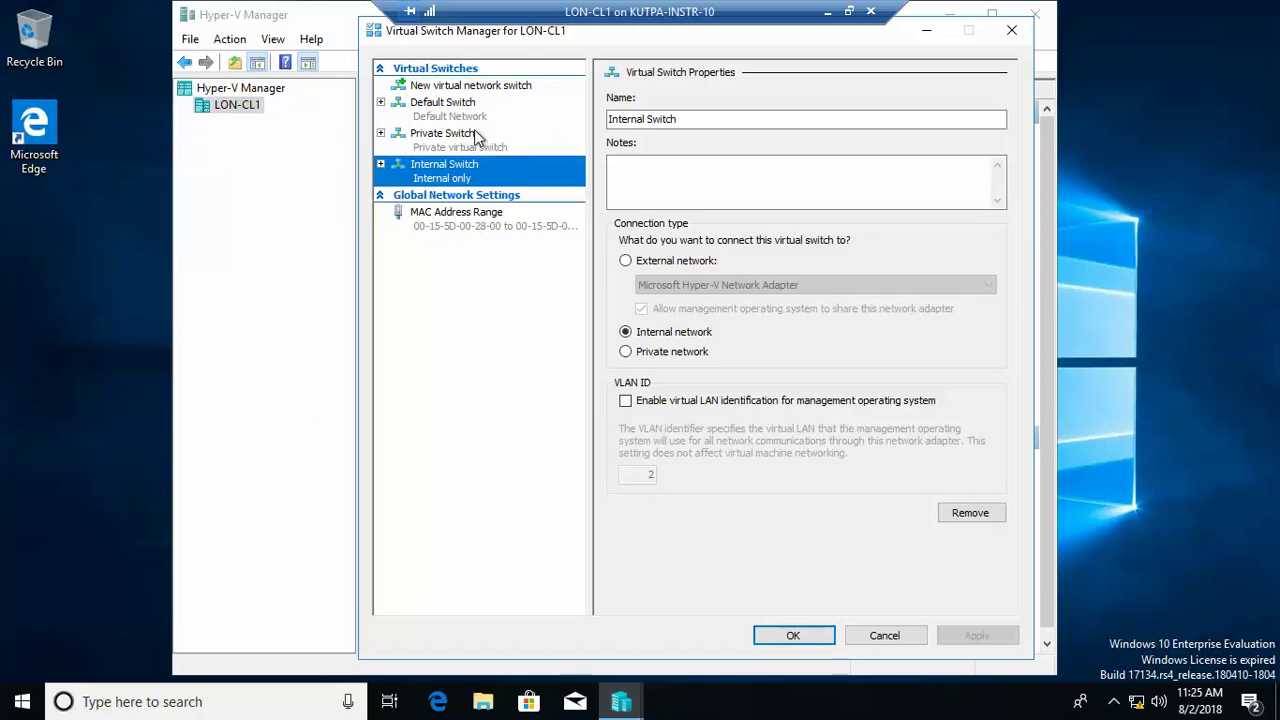
pyautogui.click(456, 116)
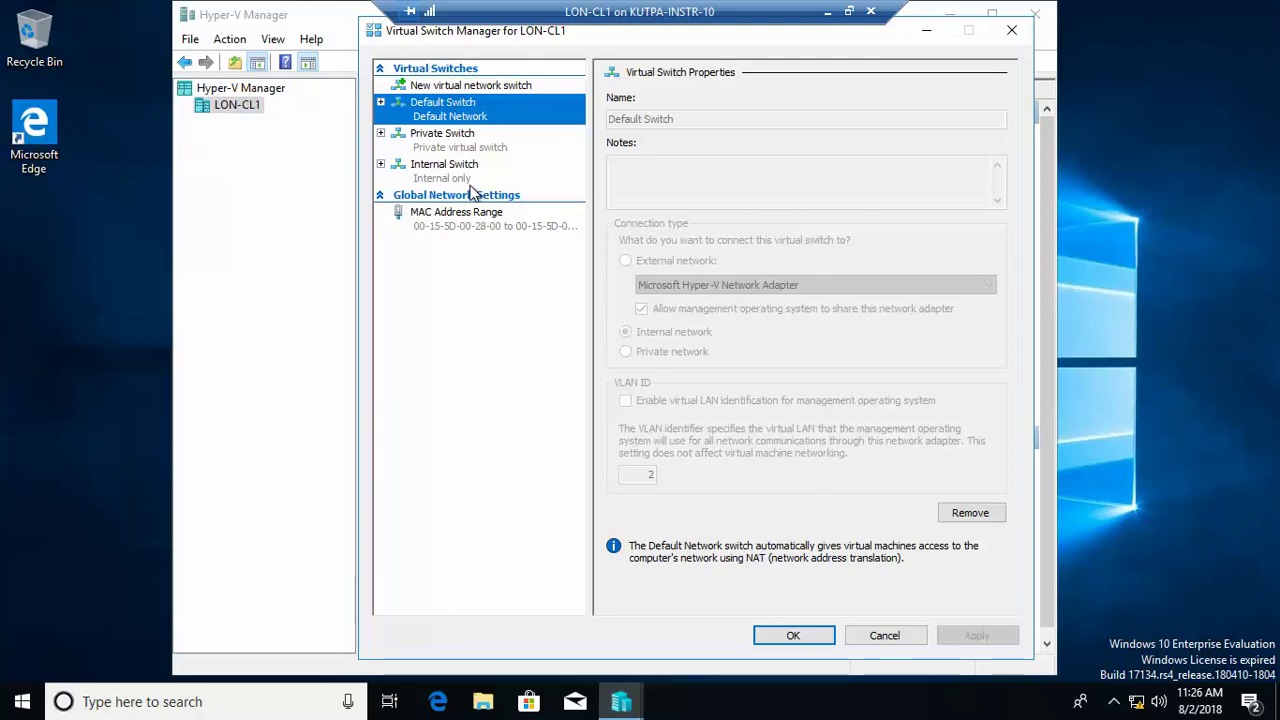
pyautogui.click(793, 636)
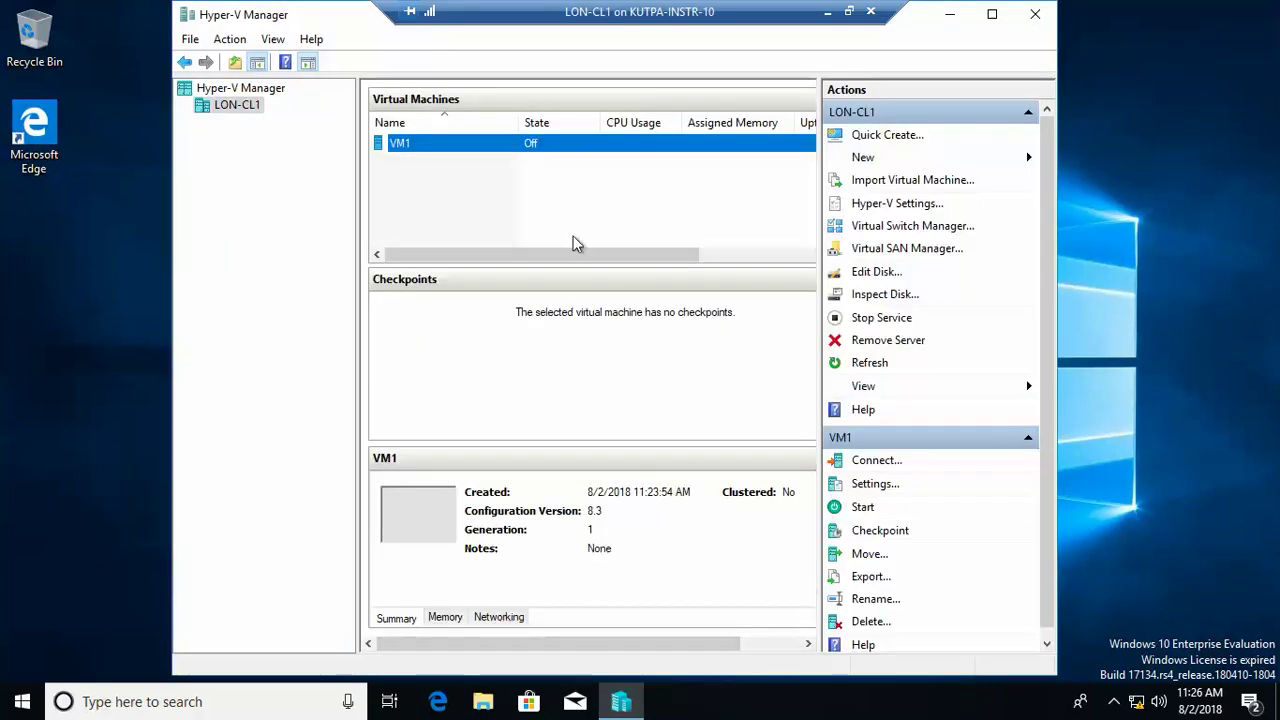
# Step: Connect VM1's network adapter to Private Switch and save the settings
pyautogui.click(875, 485)
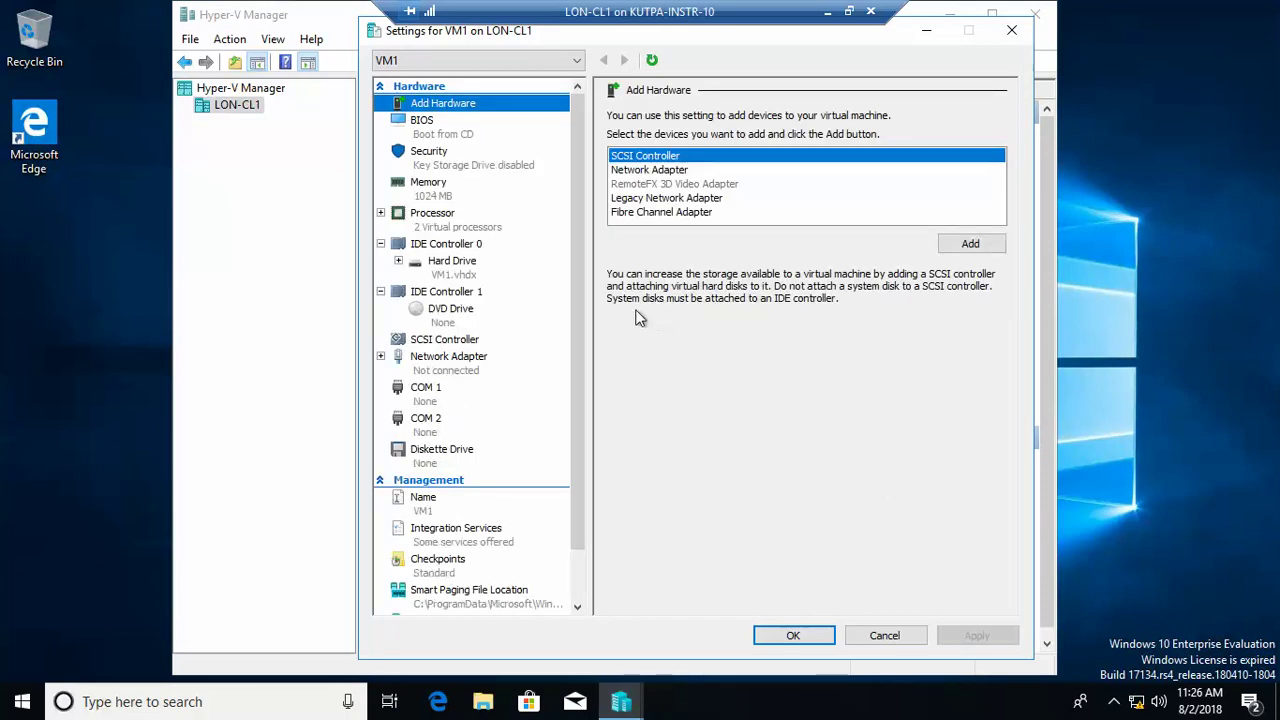
pyautogui.click(454, 364)
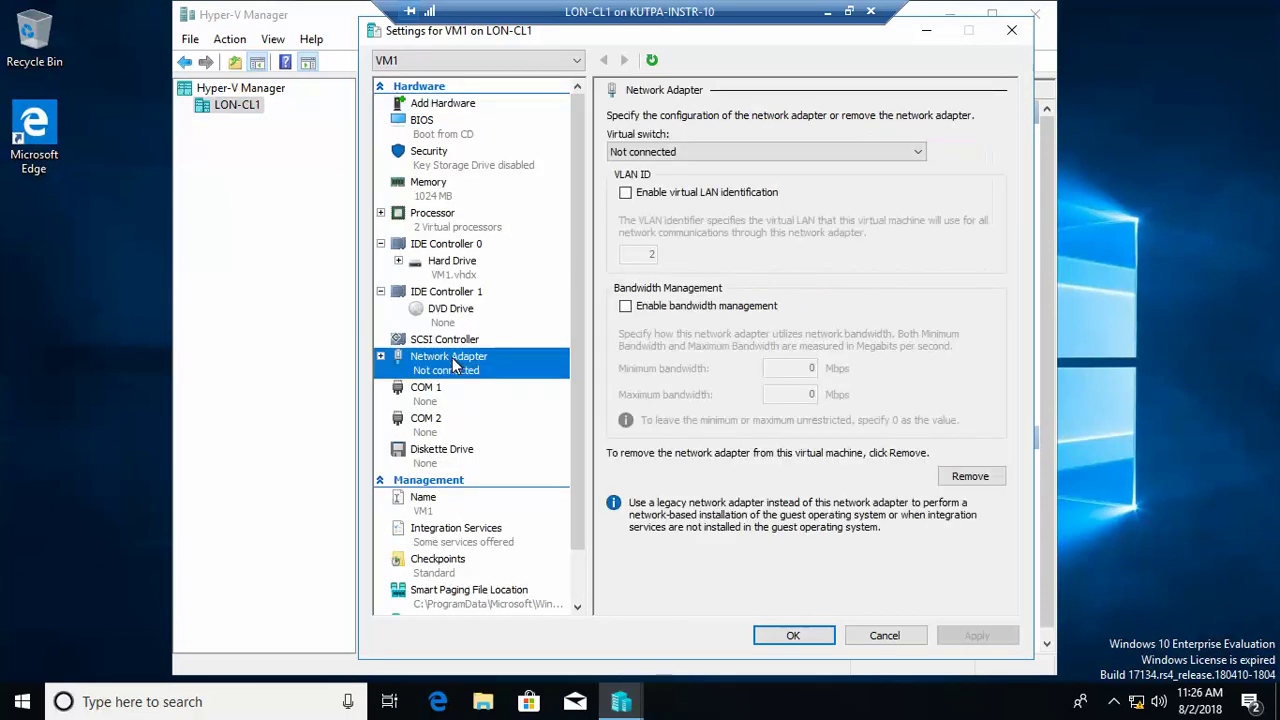
pyautogui.click(834, 153)
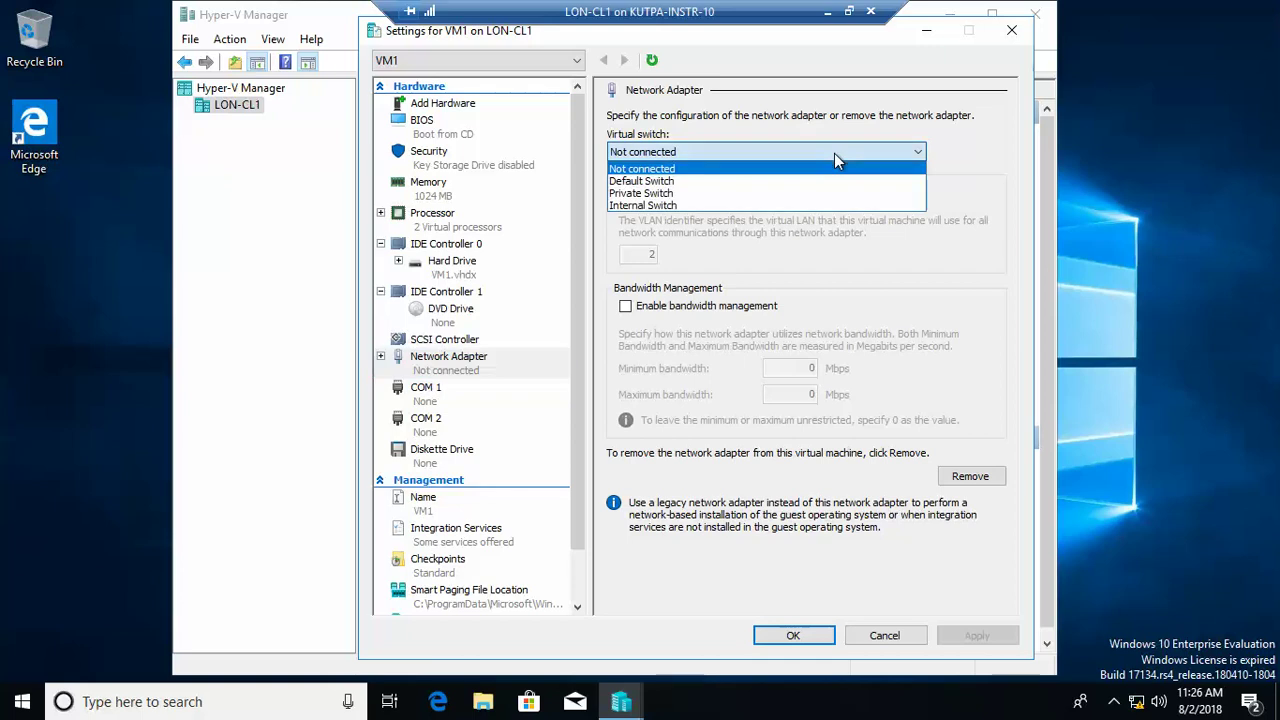
pyautogui.click(660, 194)
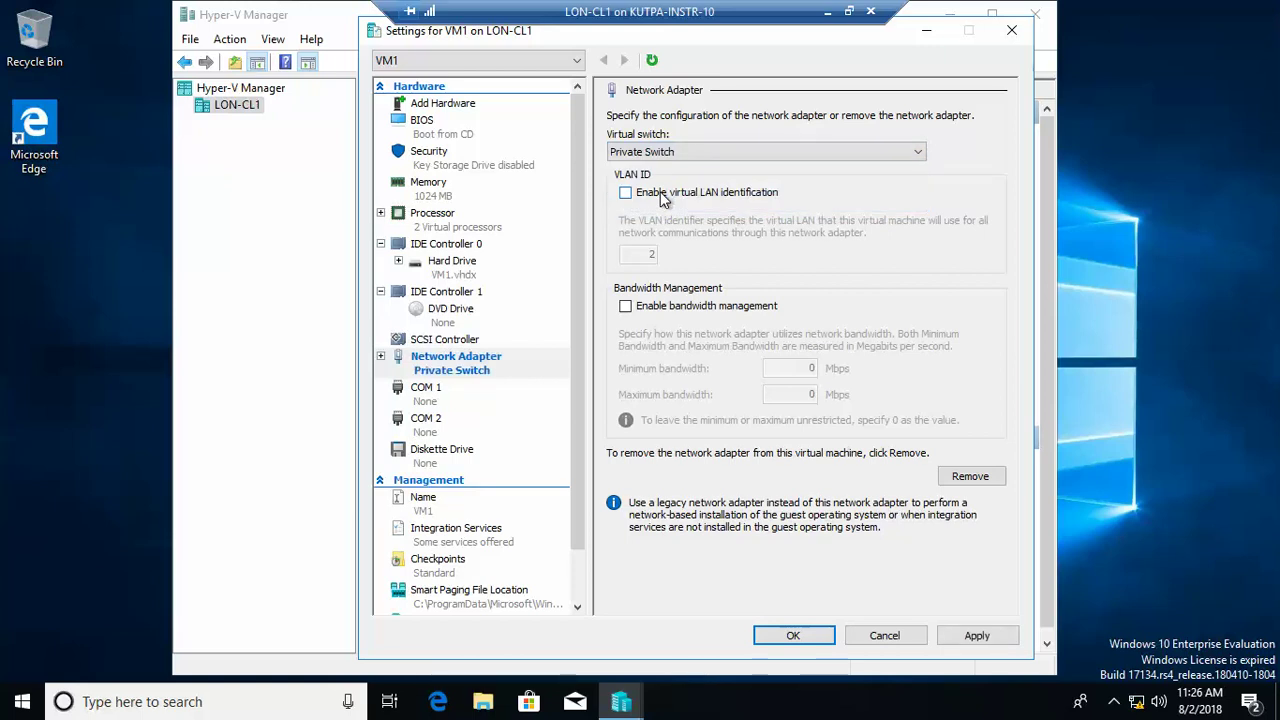
pyautogui.click(790, 636)
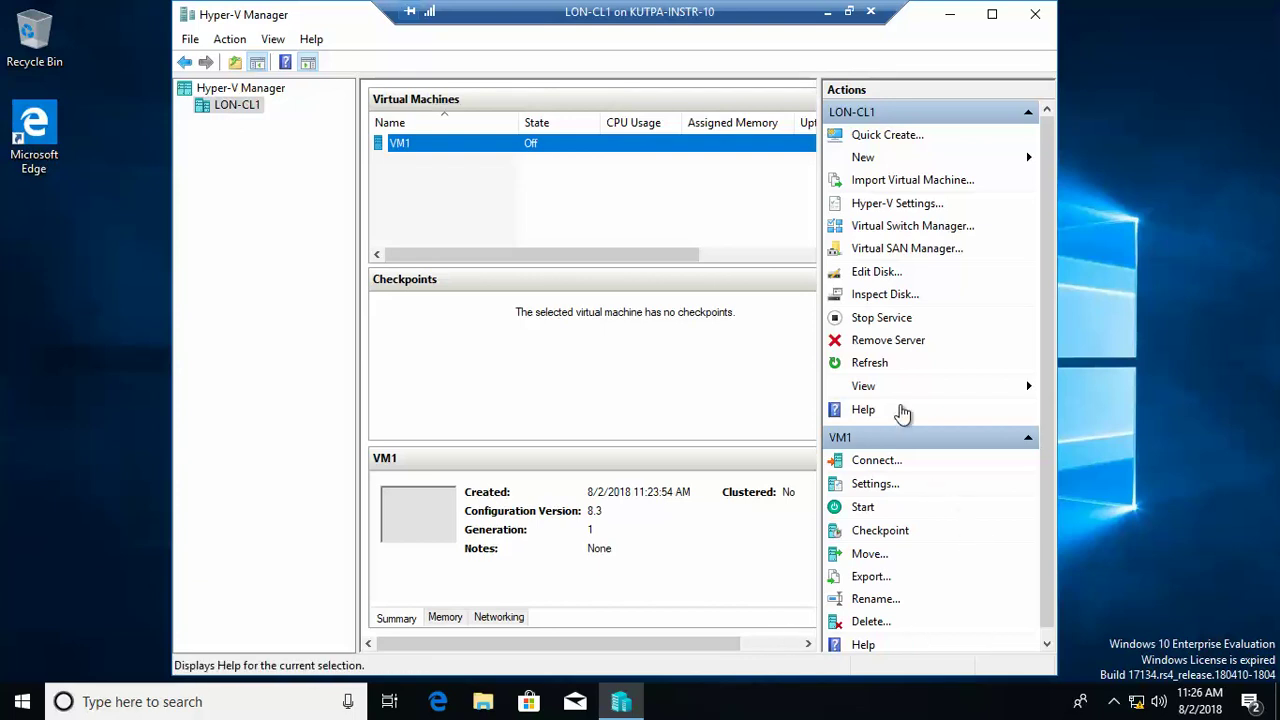
# Step: Add a hard drive to VM1's IDE Controller 0 and start creating a new virtual disk for it
pyautogui.click(884, 485)
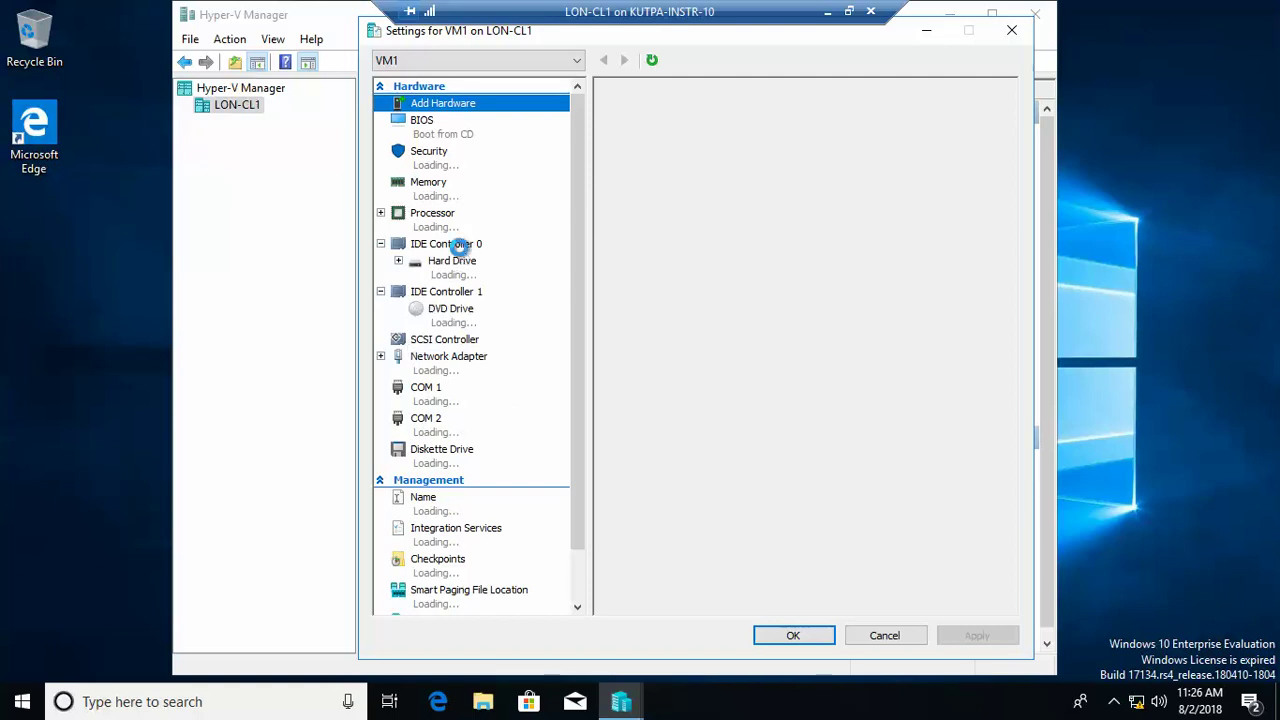
pyautogui.doubleClick(460, 250)
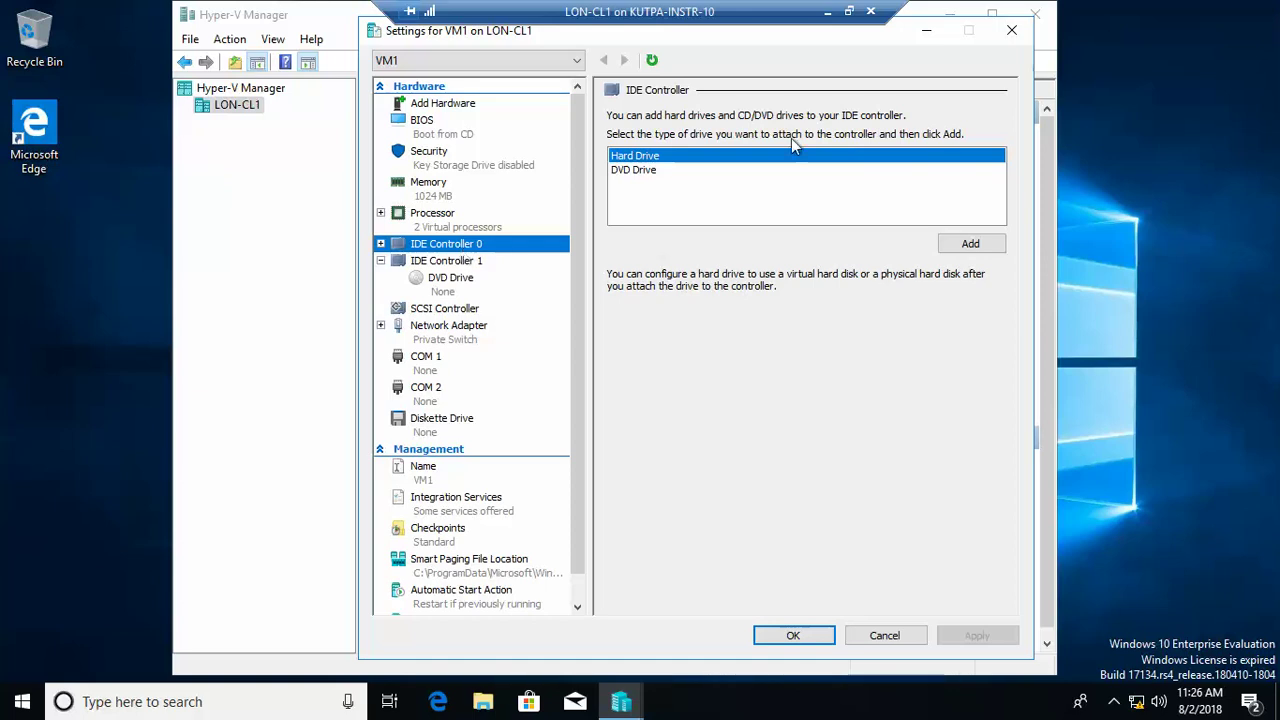
pyautogui.click(972, 246)
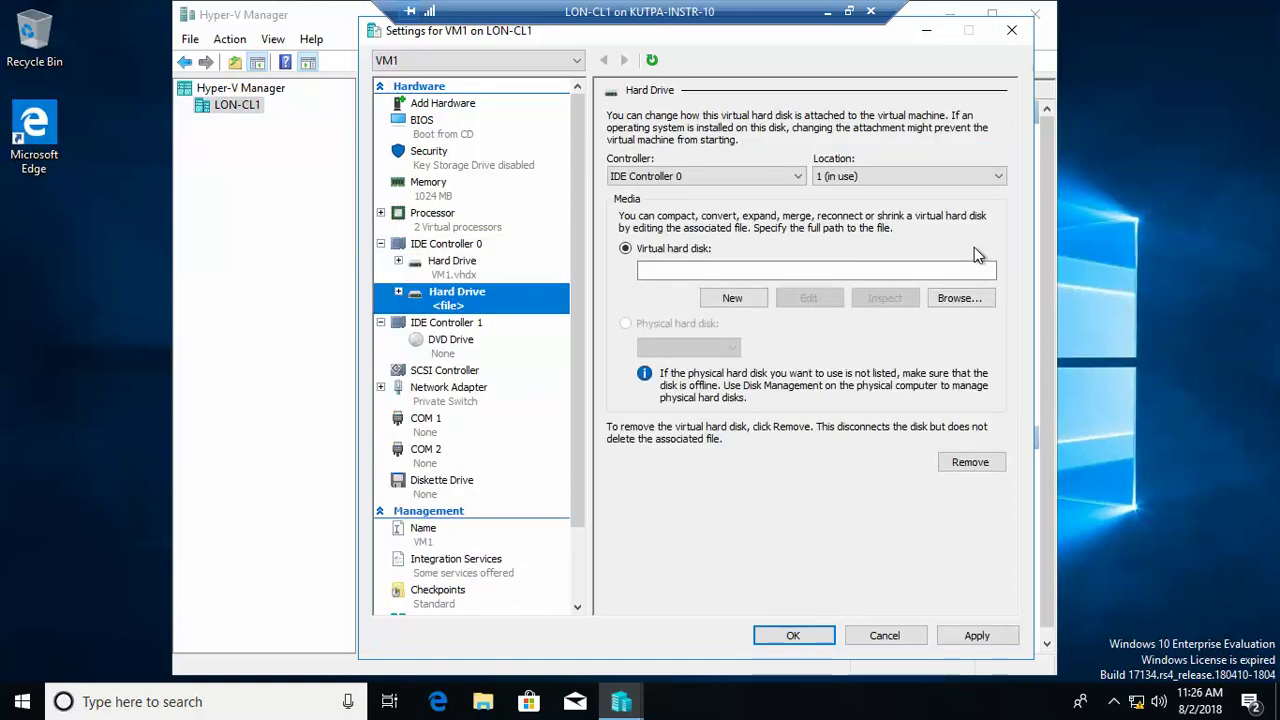
pyautogui.click(730, 300)
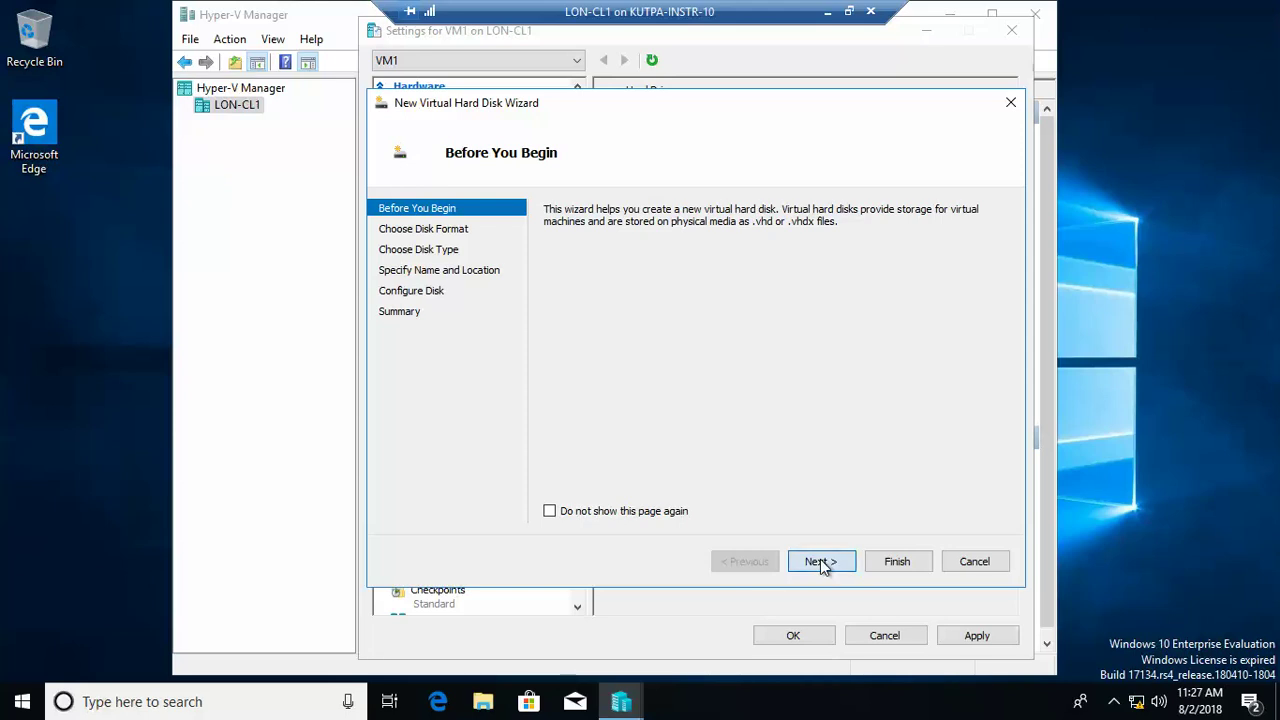
# Step: Create a 10 GB dynamically expanding disk named HD1.vhdx for the new drive
pyautogui.click(820, 561)
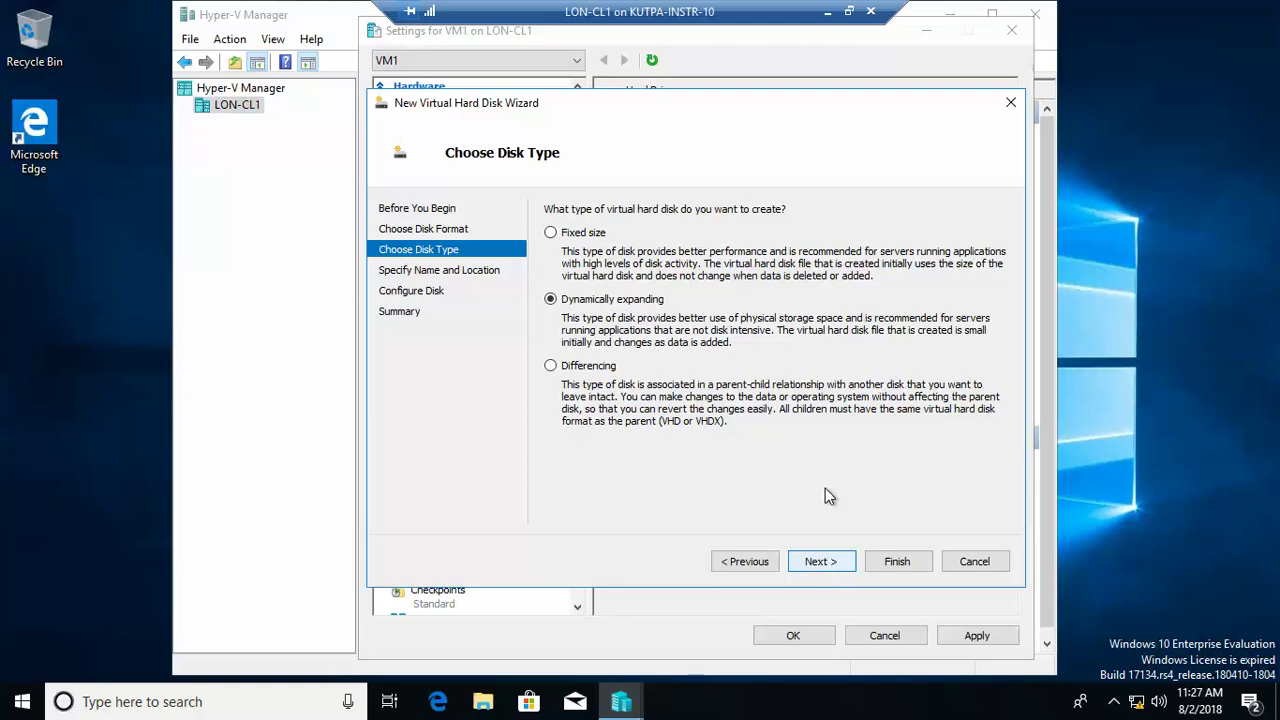
pyautogui.click(820, 562)
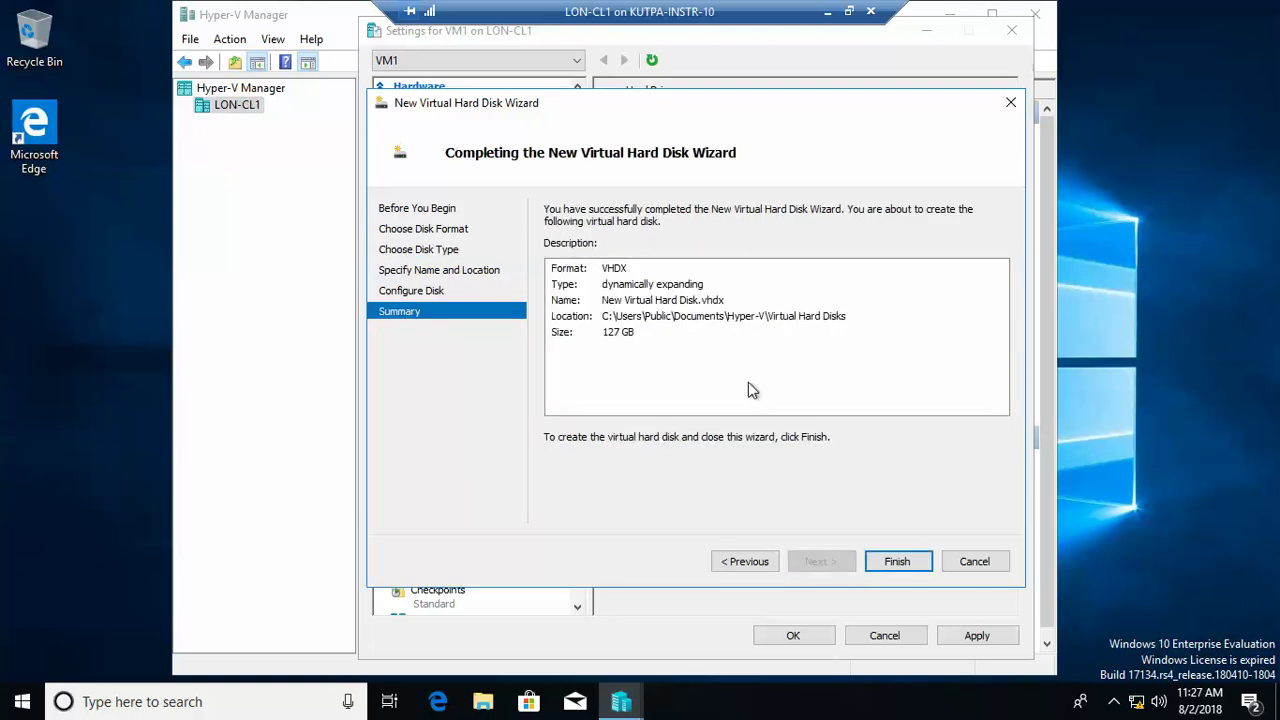
pyautogui.click(760, 562)
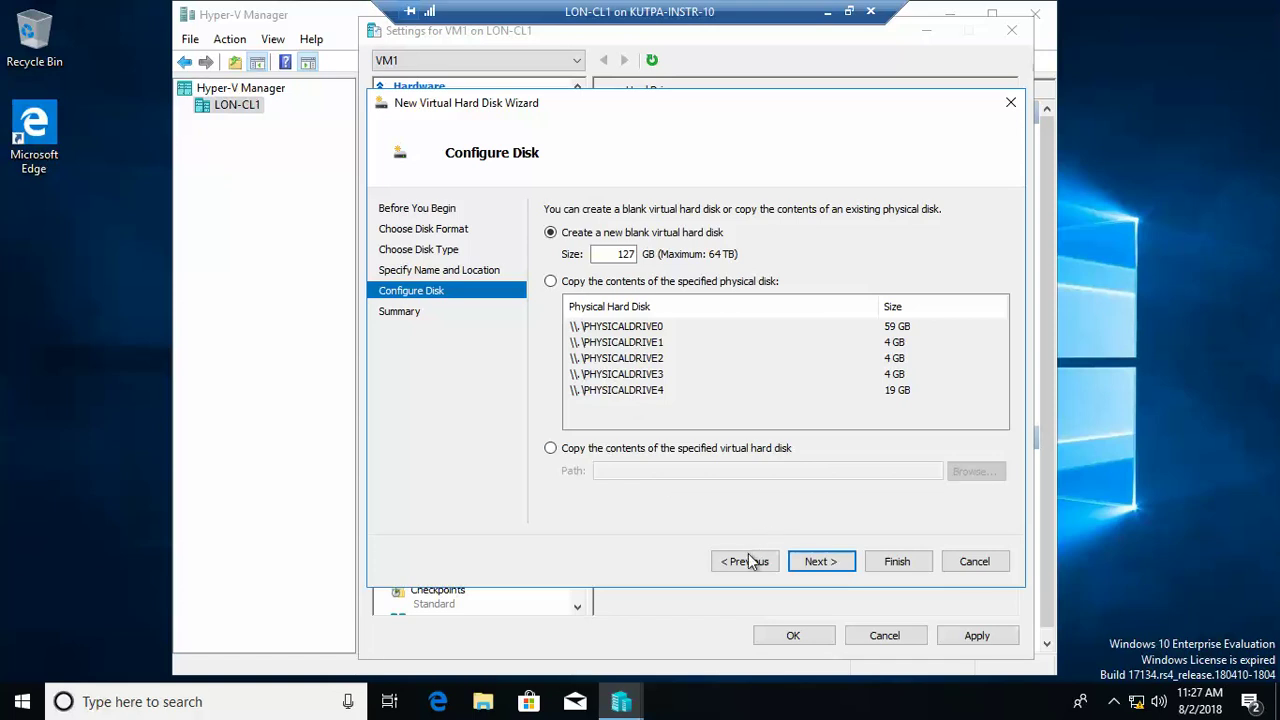
pyautogui.click(750, 562)
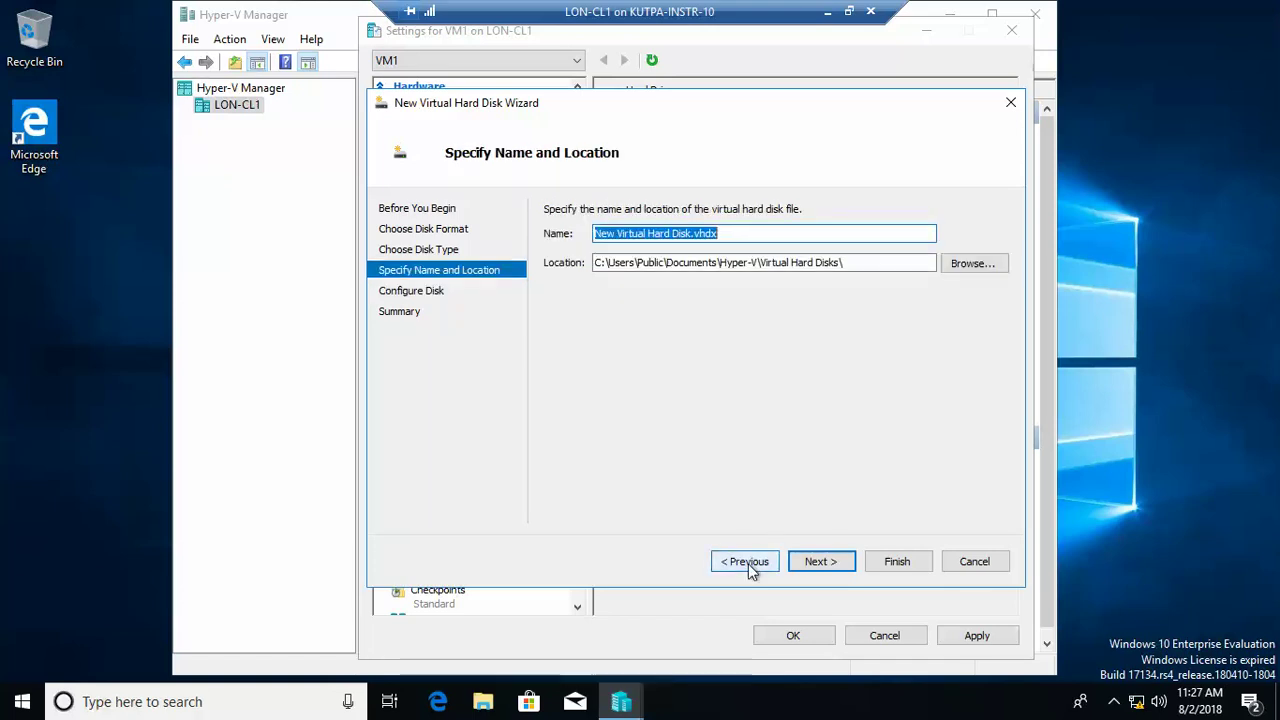
pyautogui.write('HD1')
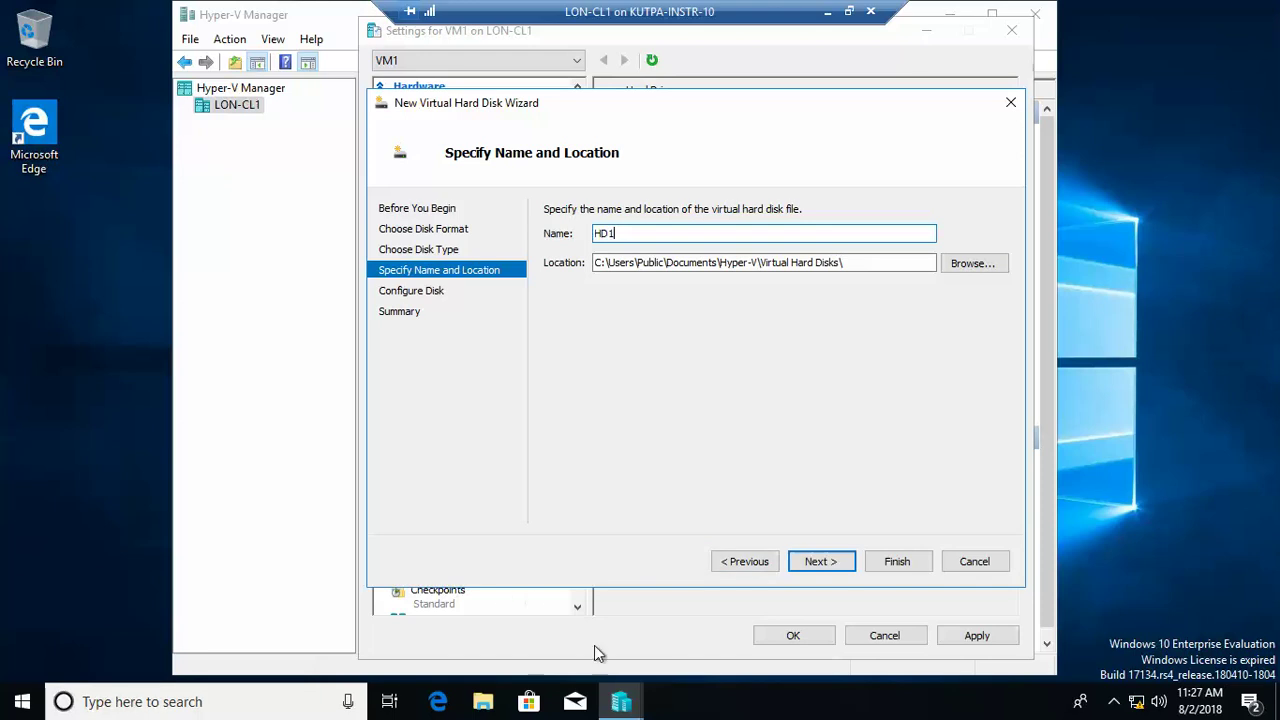
pyautogui.click(815, 564)
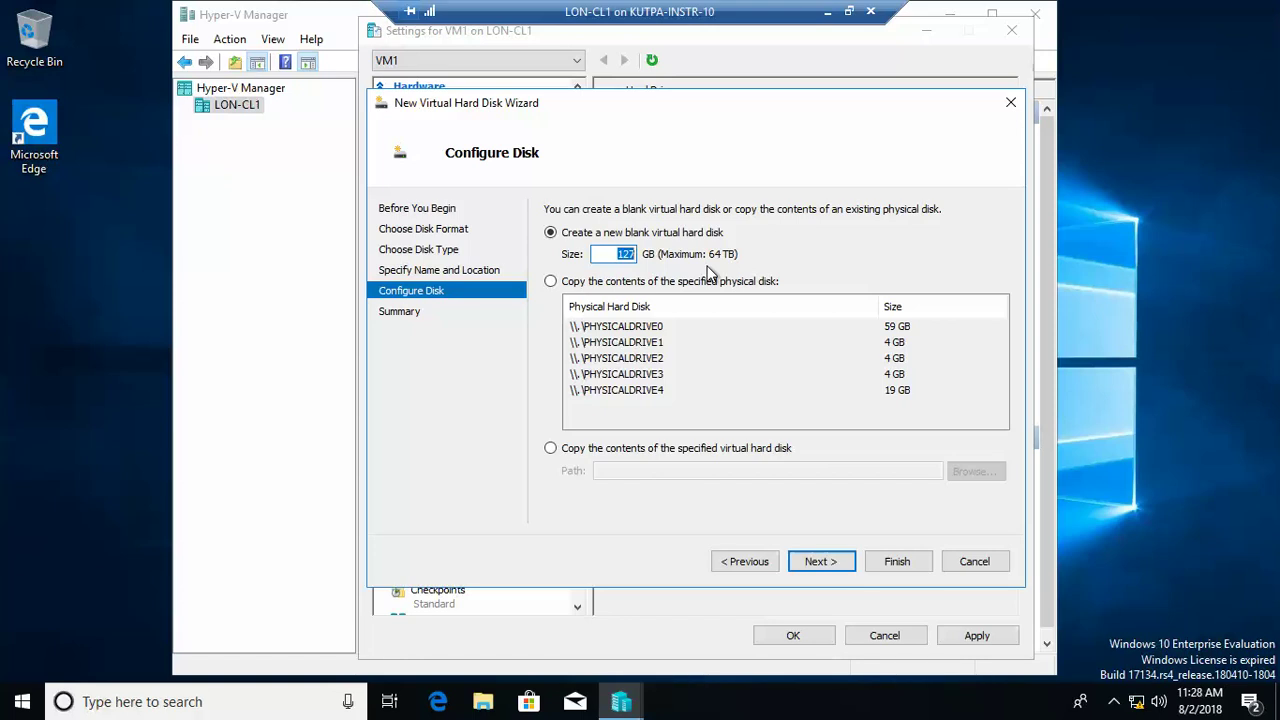
pyautogui.write('10')
pyautogui.click(820, 561)
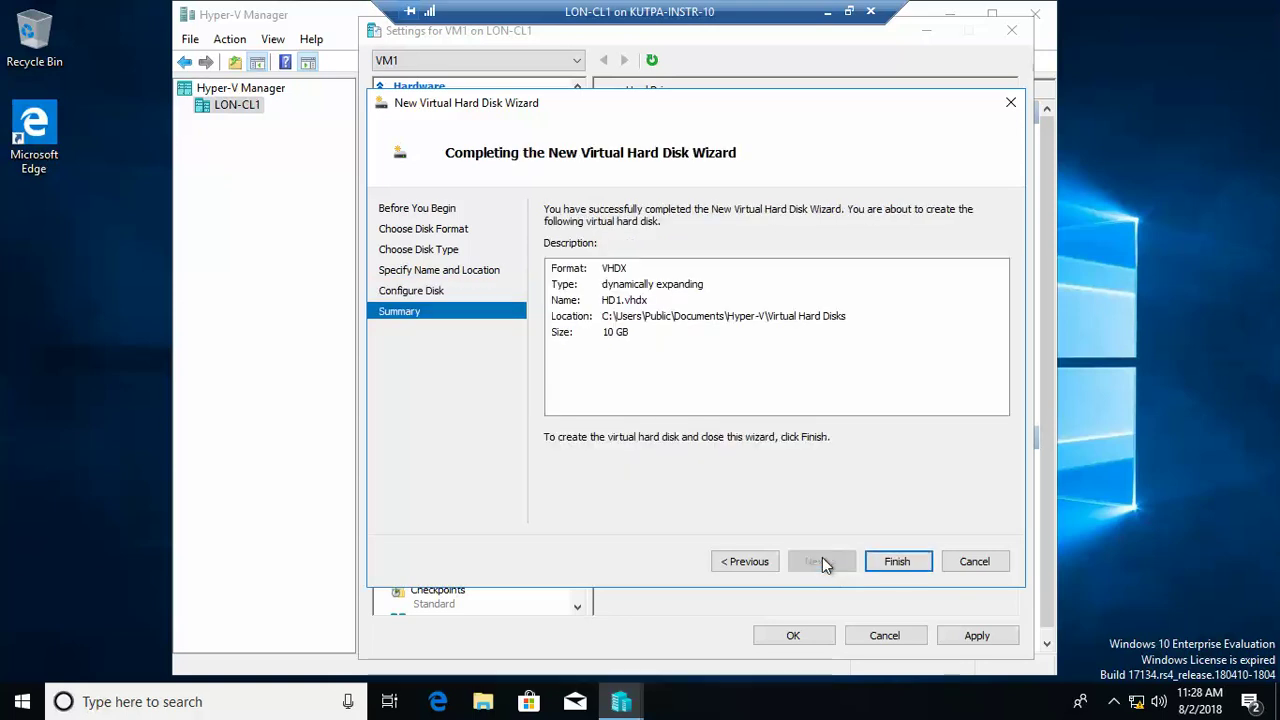
pyautogui.click(891, 563)
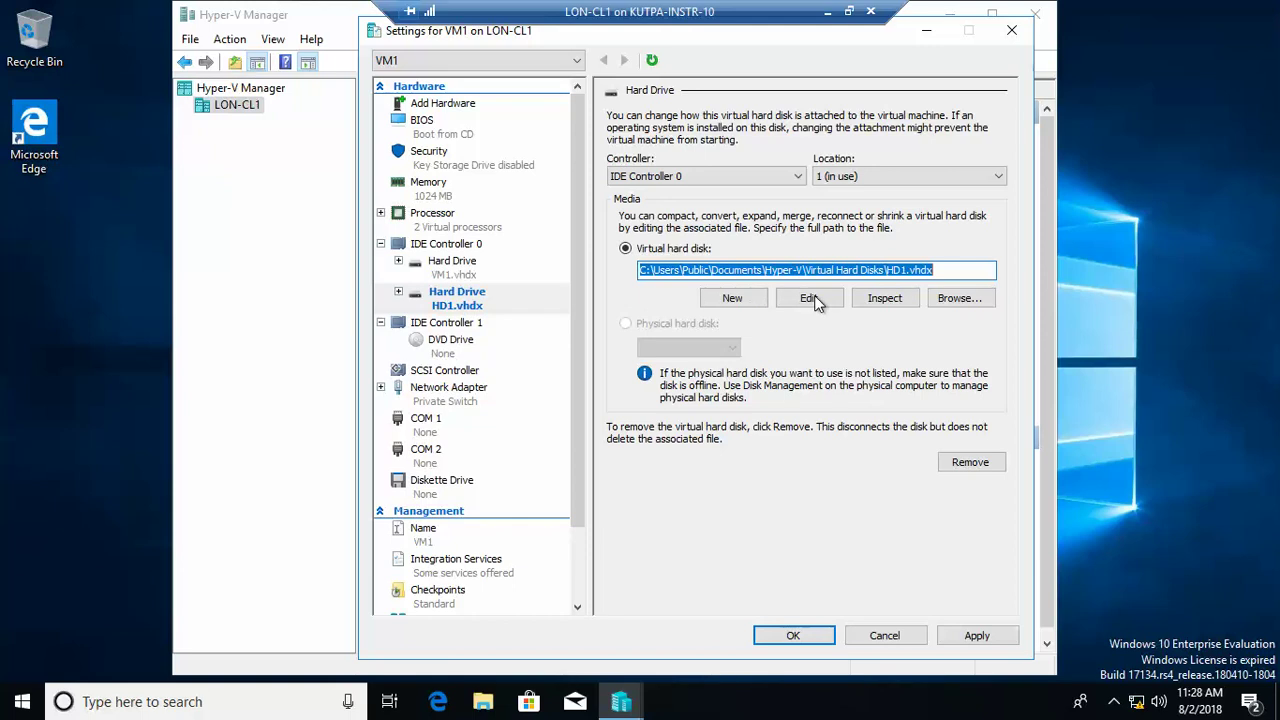
# Step: Expand HD1.vhdx from 10 GB to 15 GB with the Edit Virtual Hard Disk Wizard
pyautogui.click(813, 300)
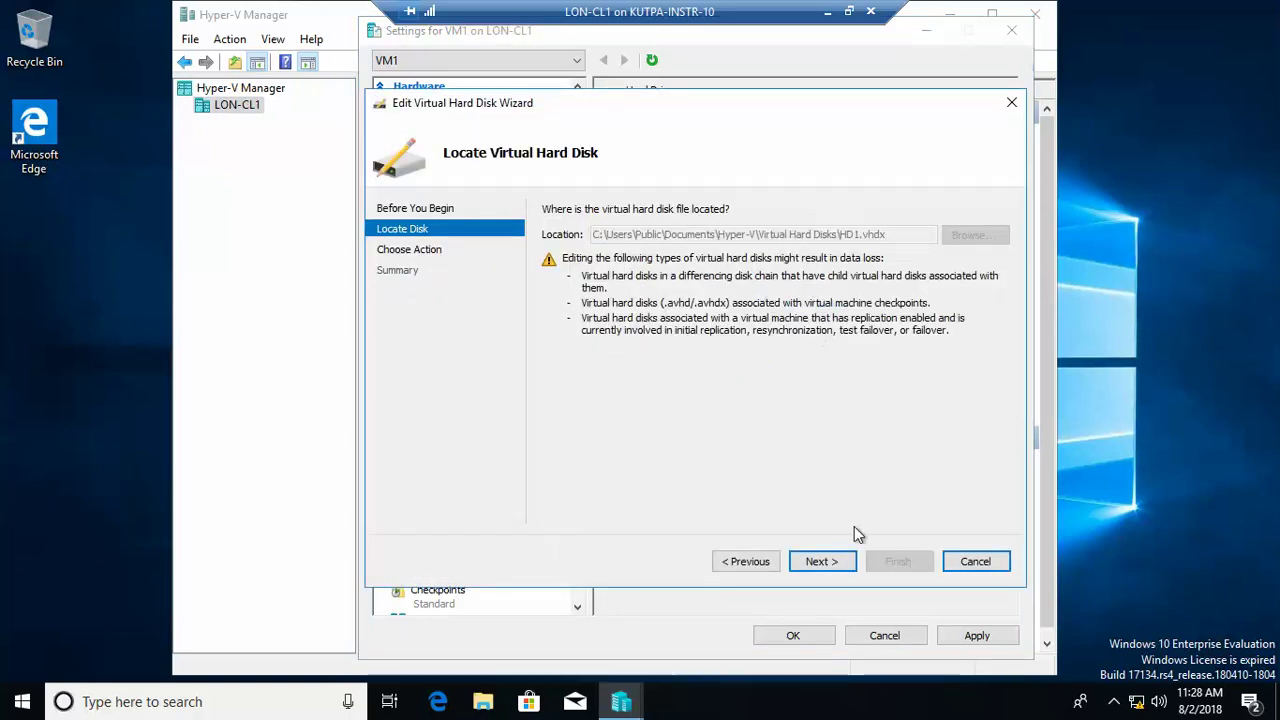
pyautogui.click(842, 557)
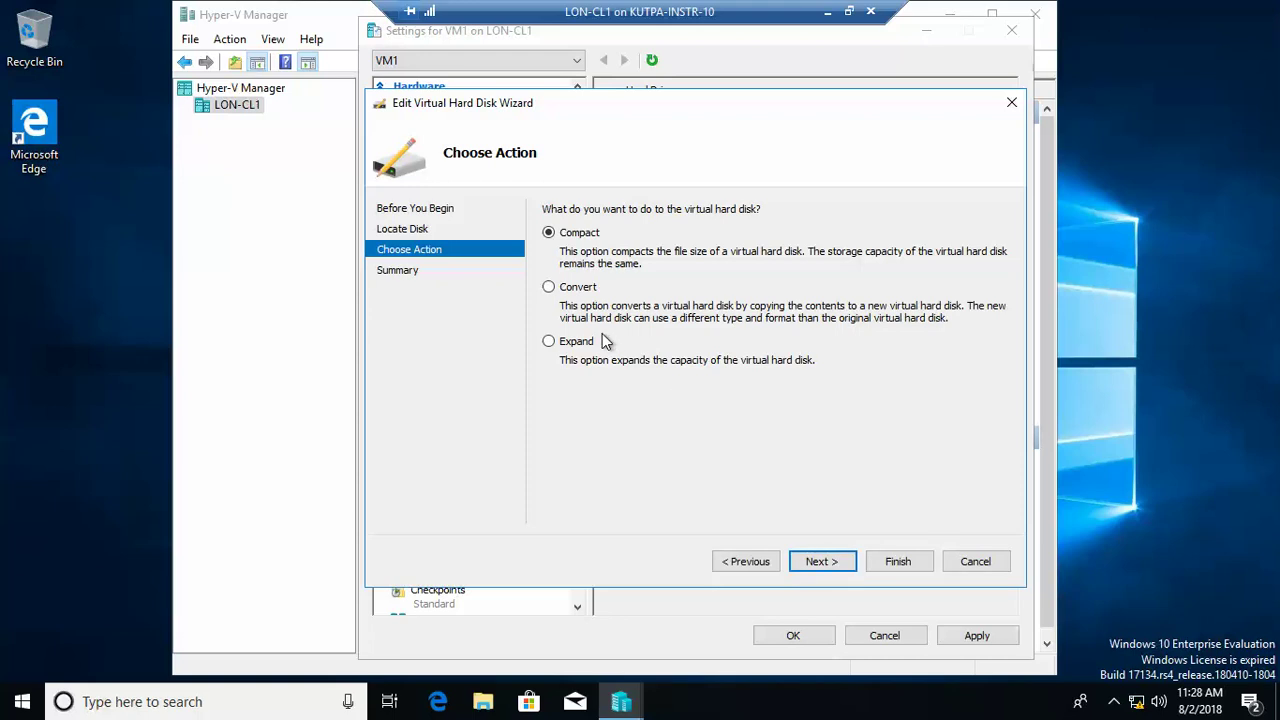
pyautogui.click(548, 342)
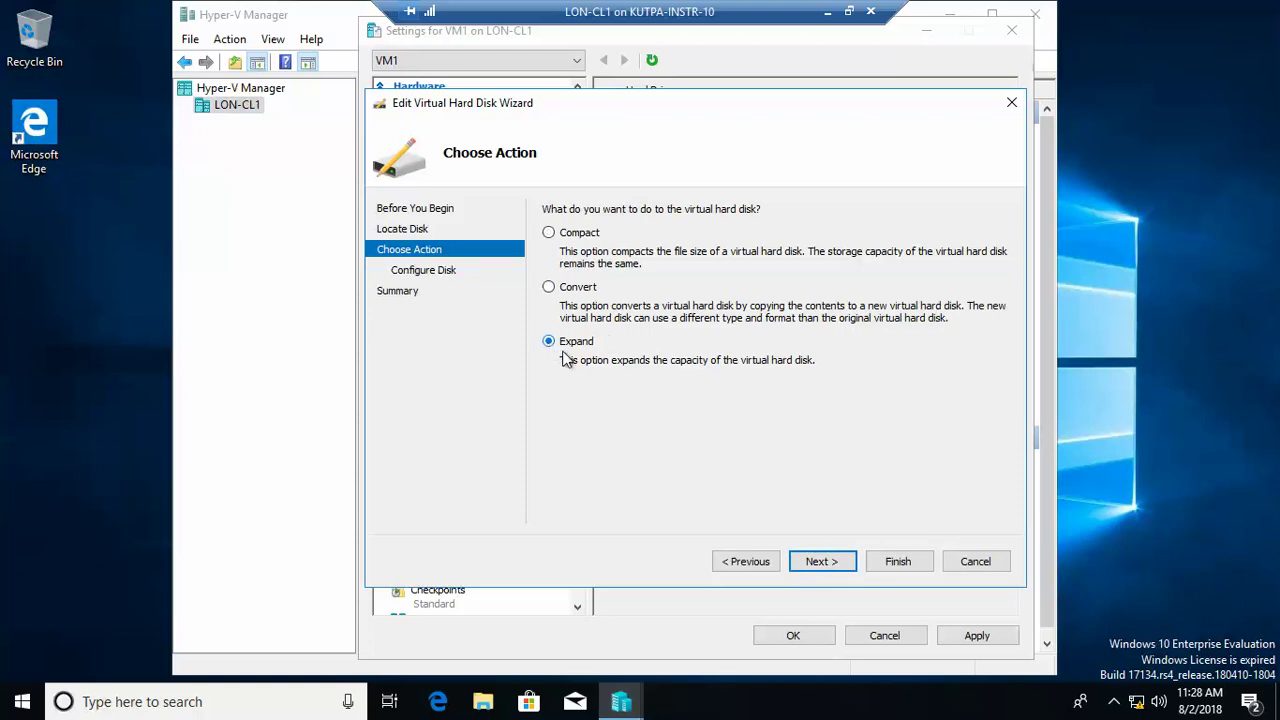
pyautogui.click(821, 561)
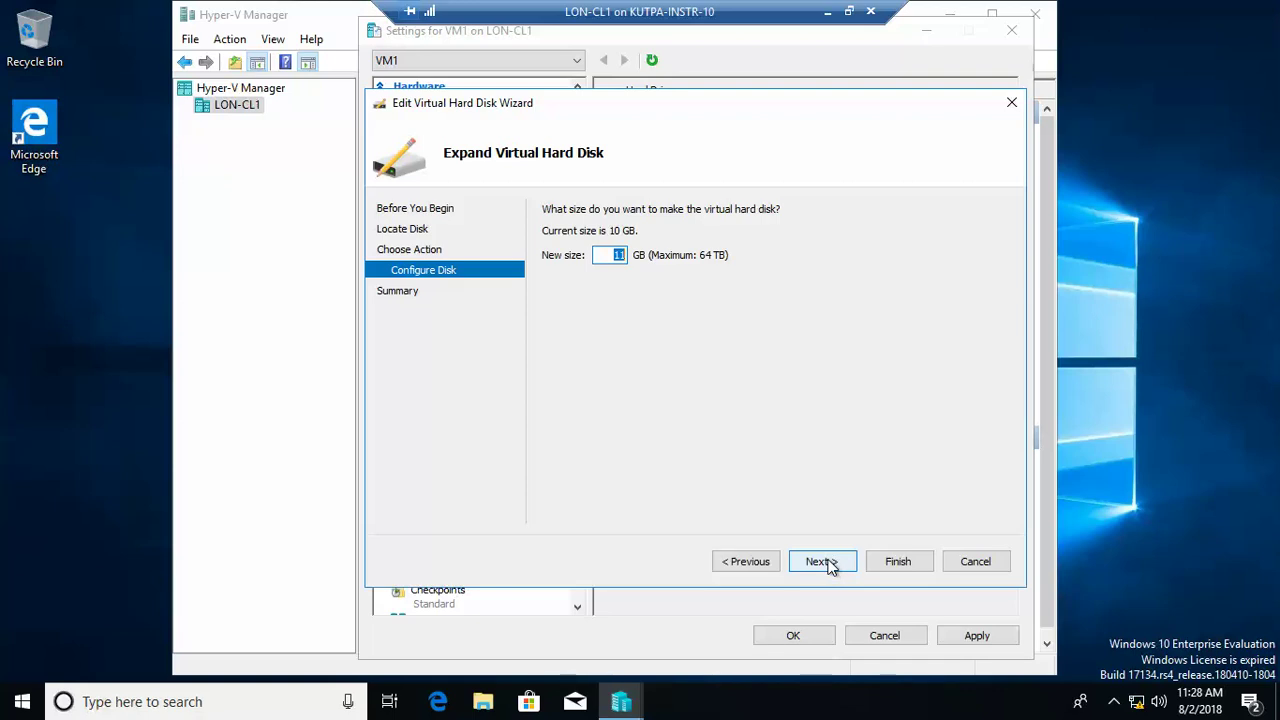
pyautogui.write('15')
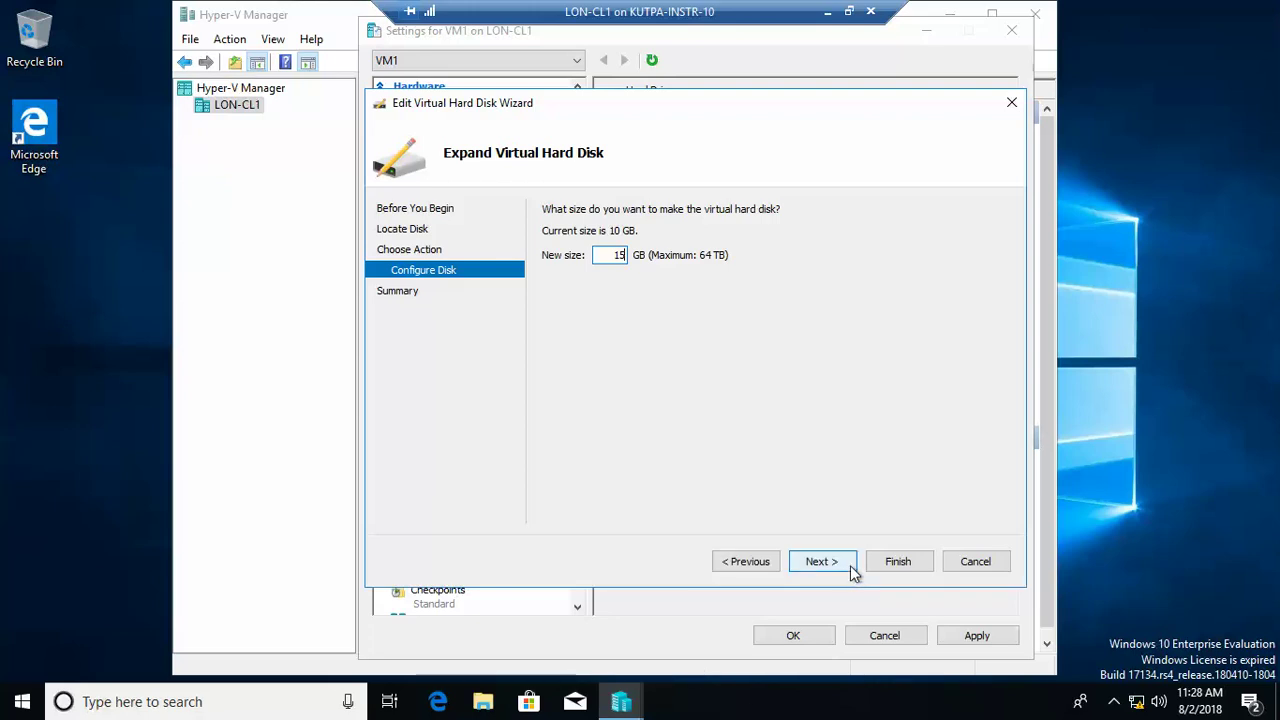
pyautogui.click(822, 561)
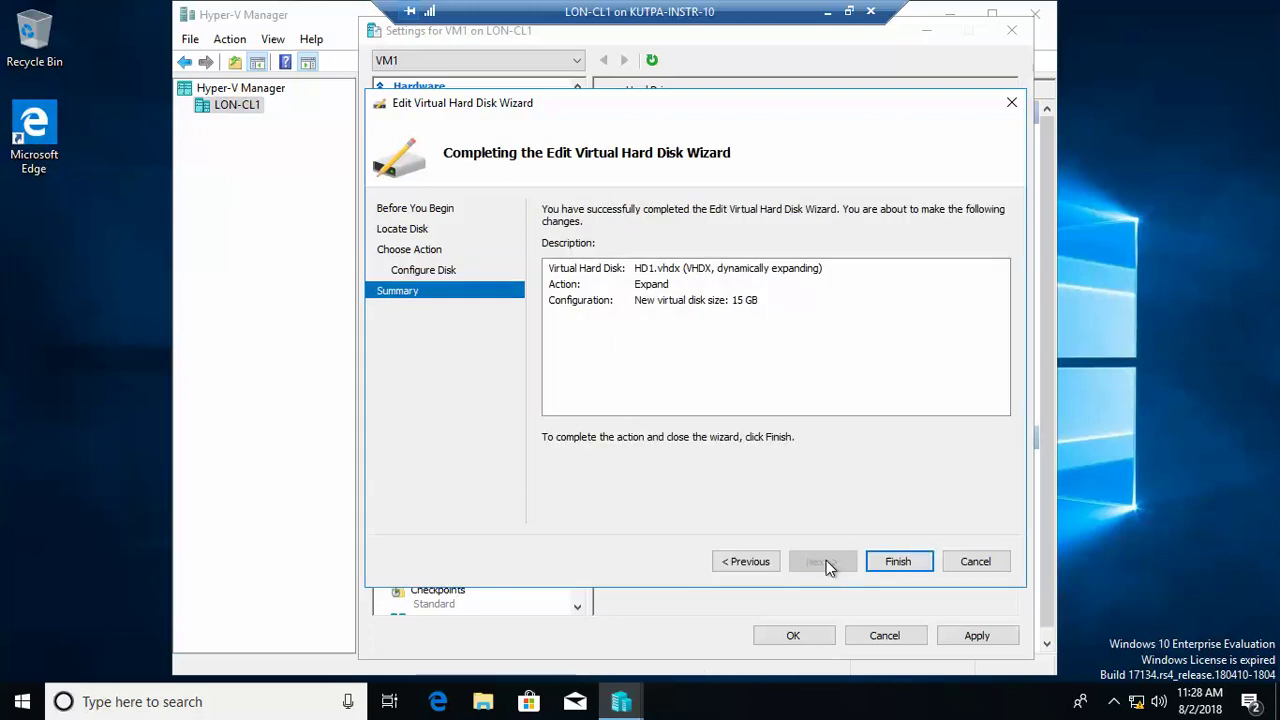
pyautogui.click(897, 561)
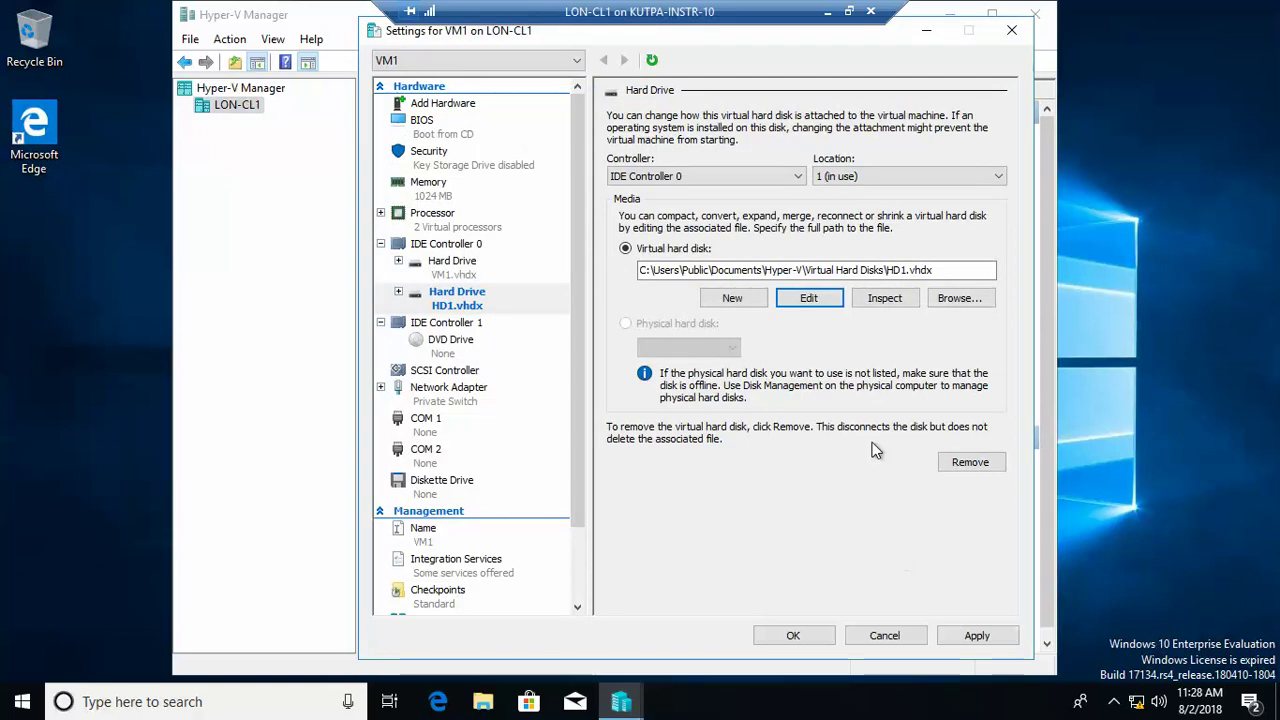
# Step: Save VM1's settings with the new disk and take a first checkpoint of VM1
pyautogui.click(803, 634)
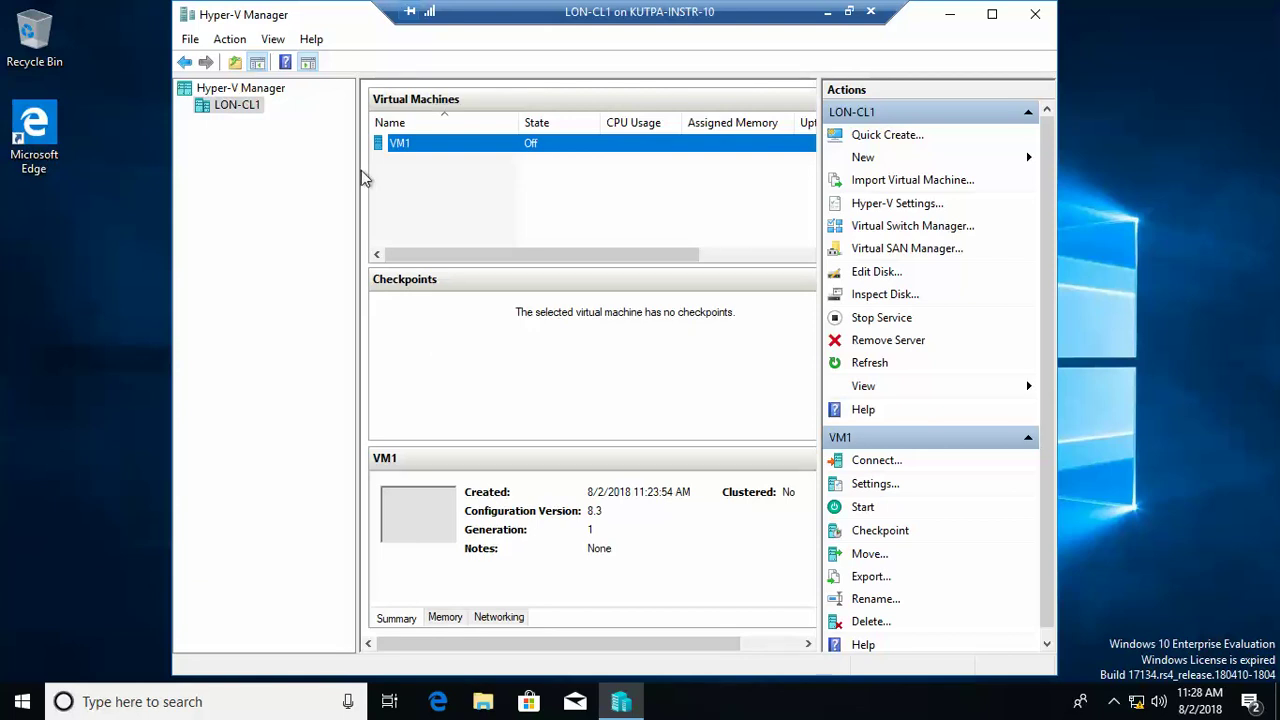
pyautogui.rightClick(447, 147)
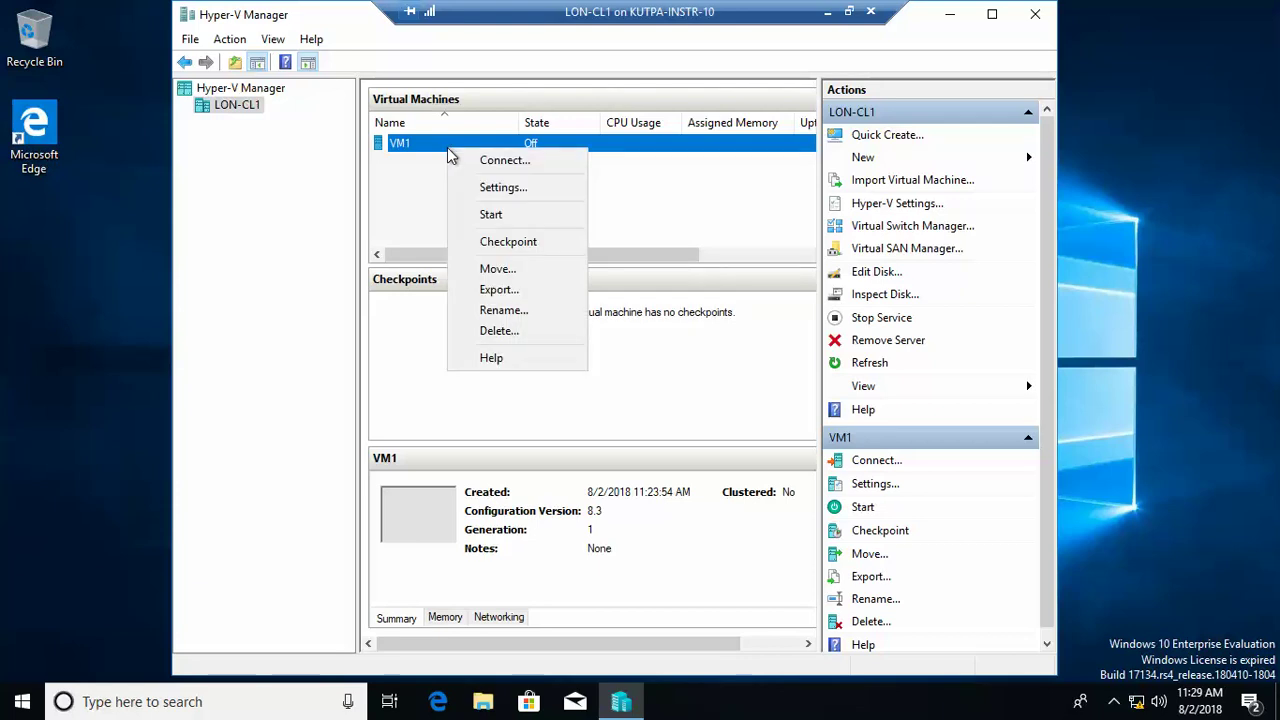
pyautogui.click(516, 241)
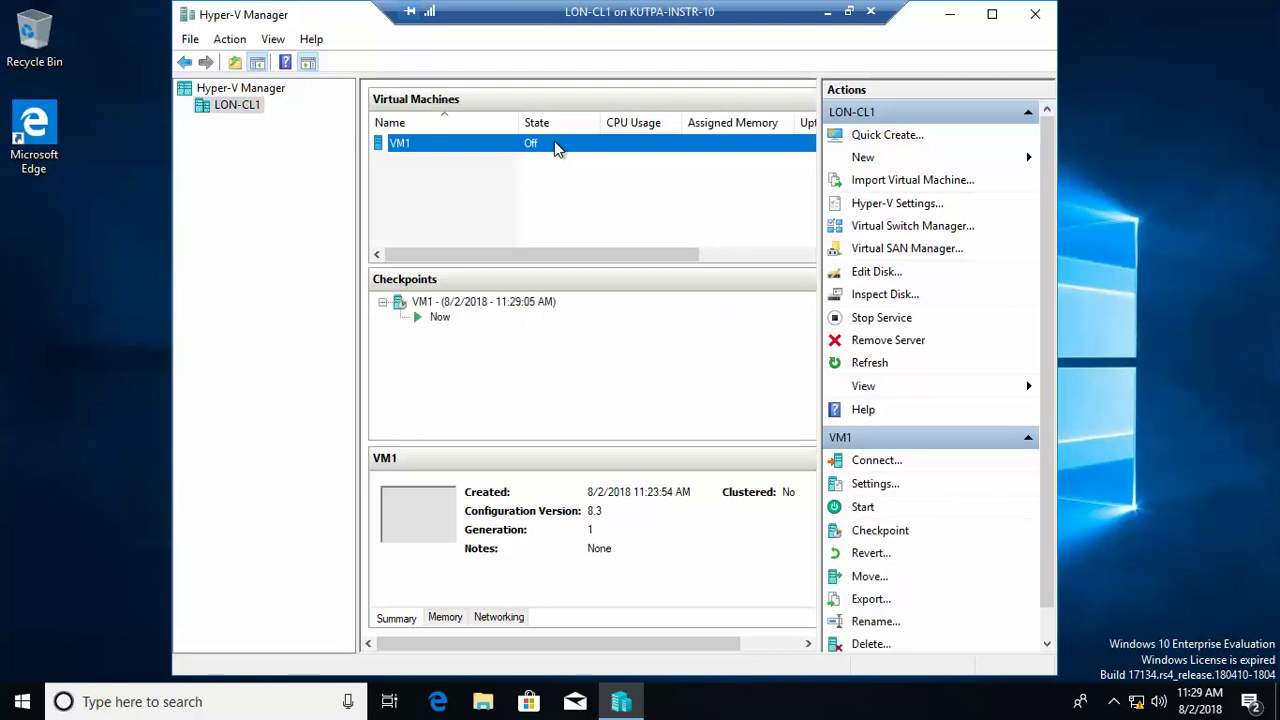
# Step: With Hyper-V Manager maximized, take a second nested checkpoint of VM1 and view its checkpoint tree
pyautogui.click(992, 14)
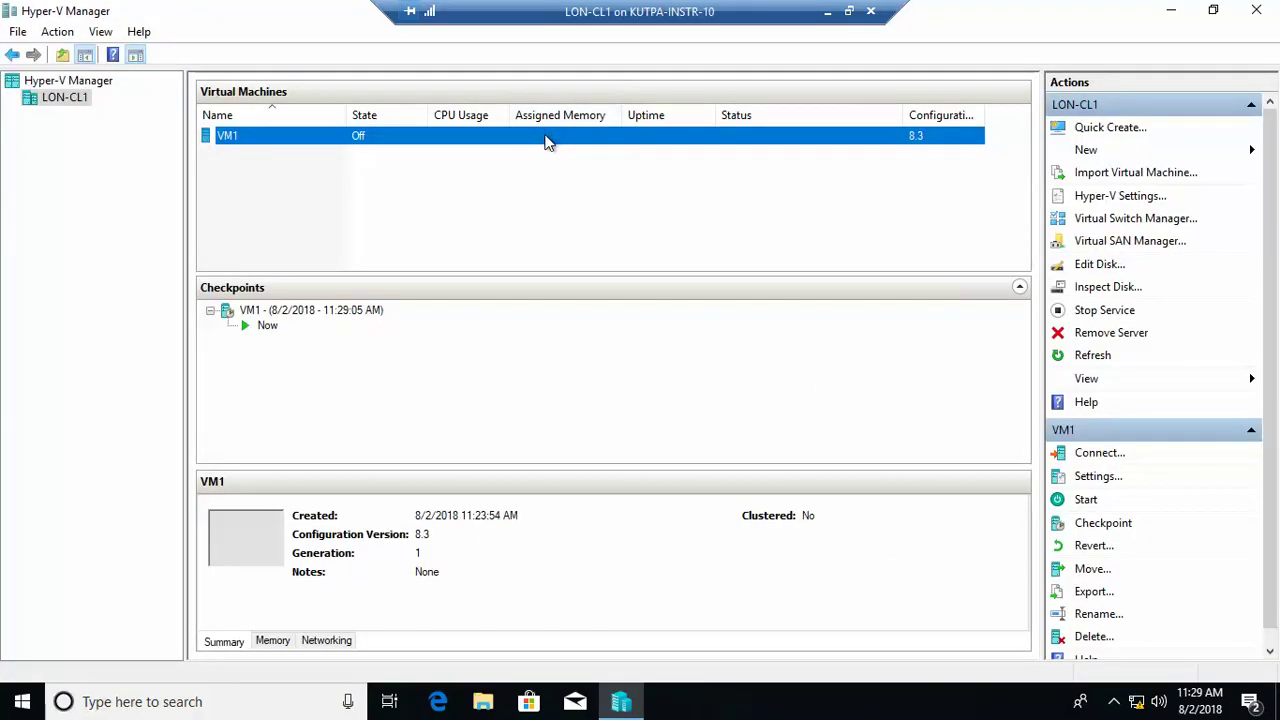
pyautogui.rightClick(548, 142)
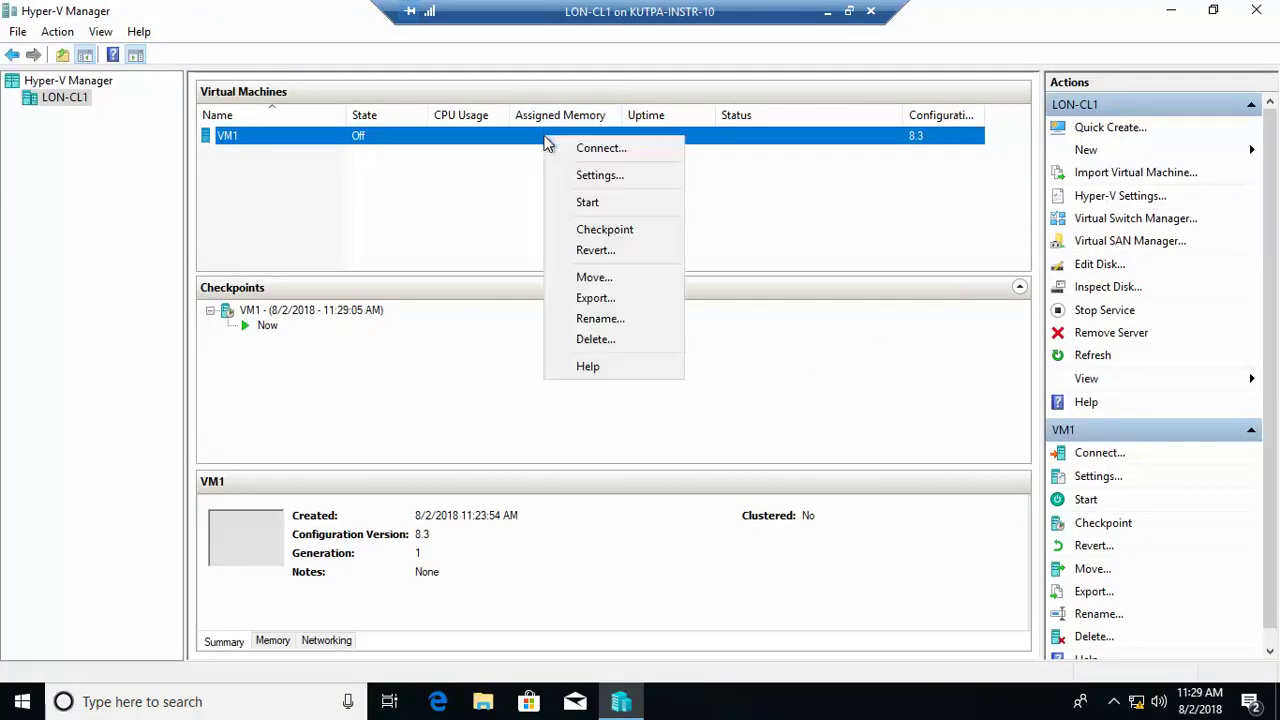
pyautogui.click(597, 233)
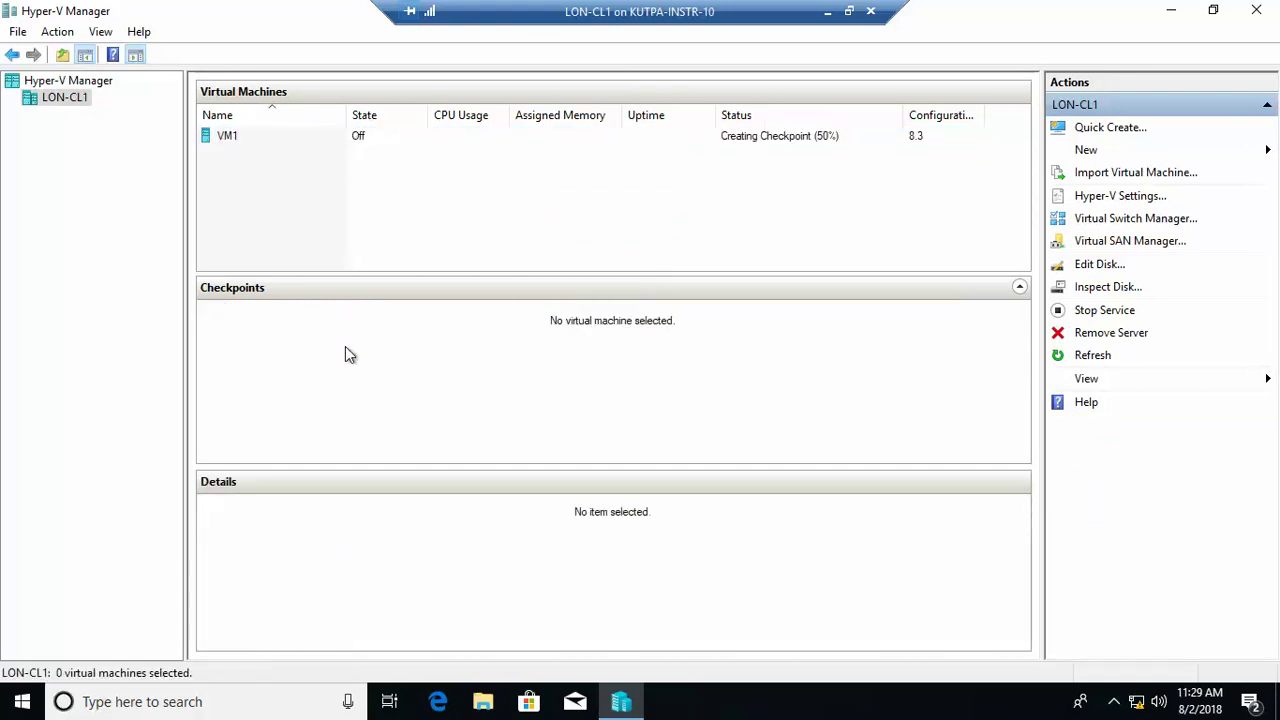
pyautogui.click(232, 144)
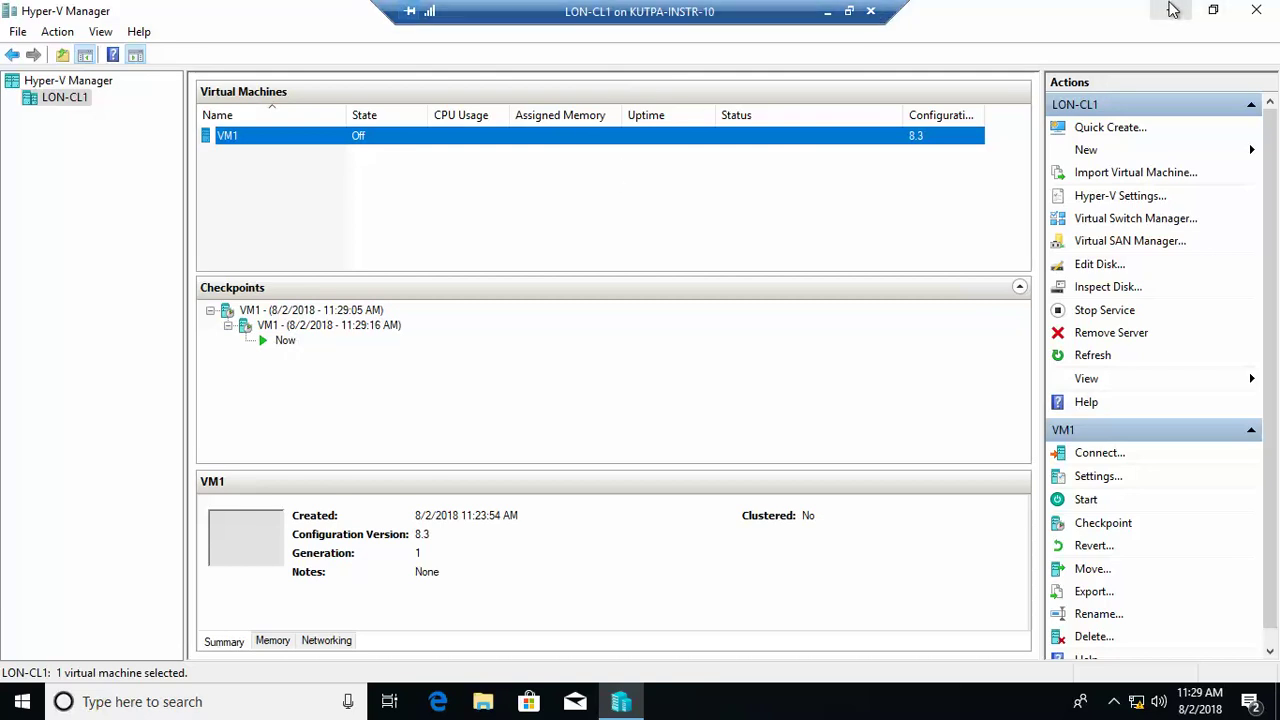
# Step: Close the VM's Hyper-V Manager, minimize LON-CL1, and view LON-DC1's checkpoints in the host manager
pyautogui.click(1256, 10)
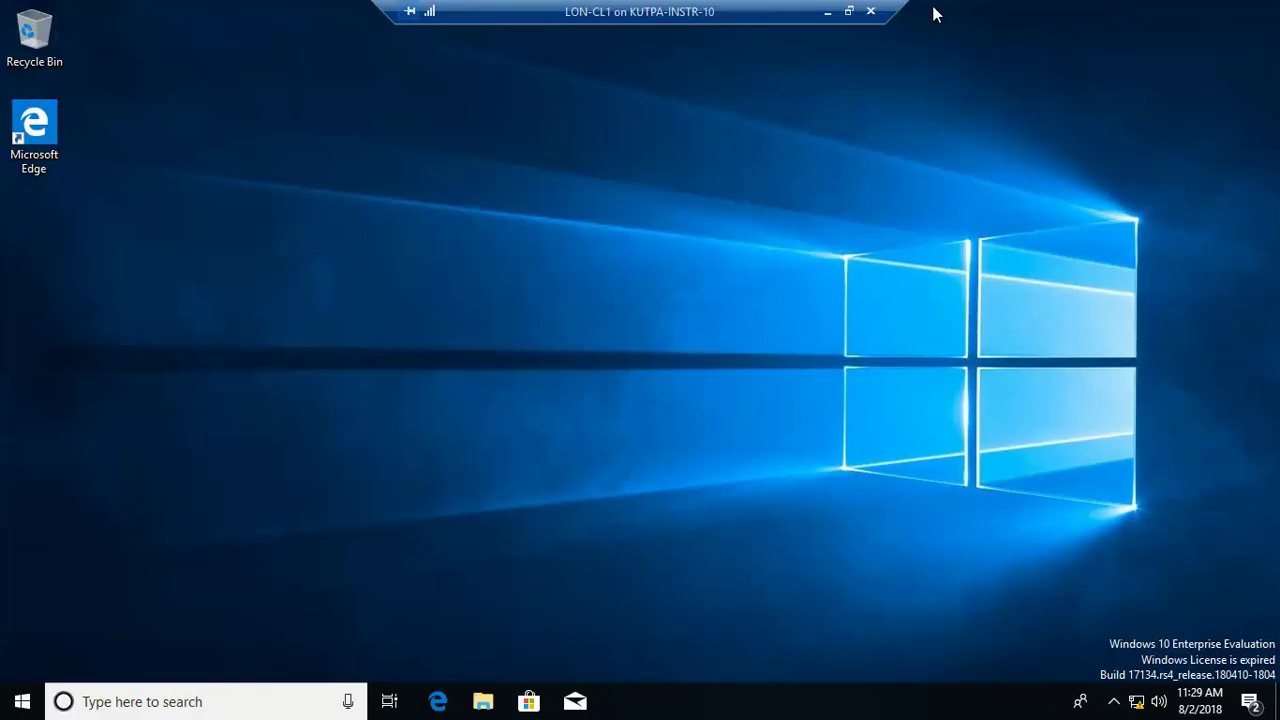
pyautogui.click(828, 11)
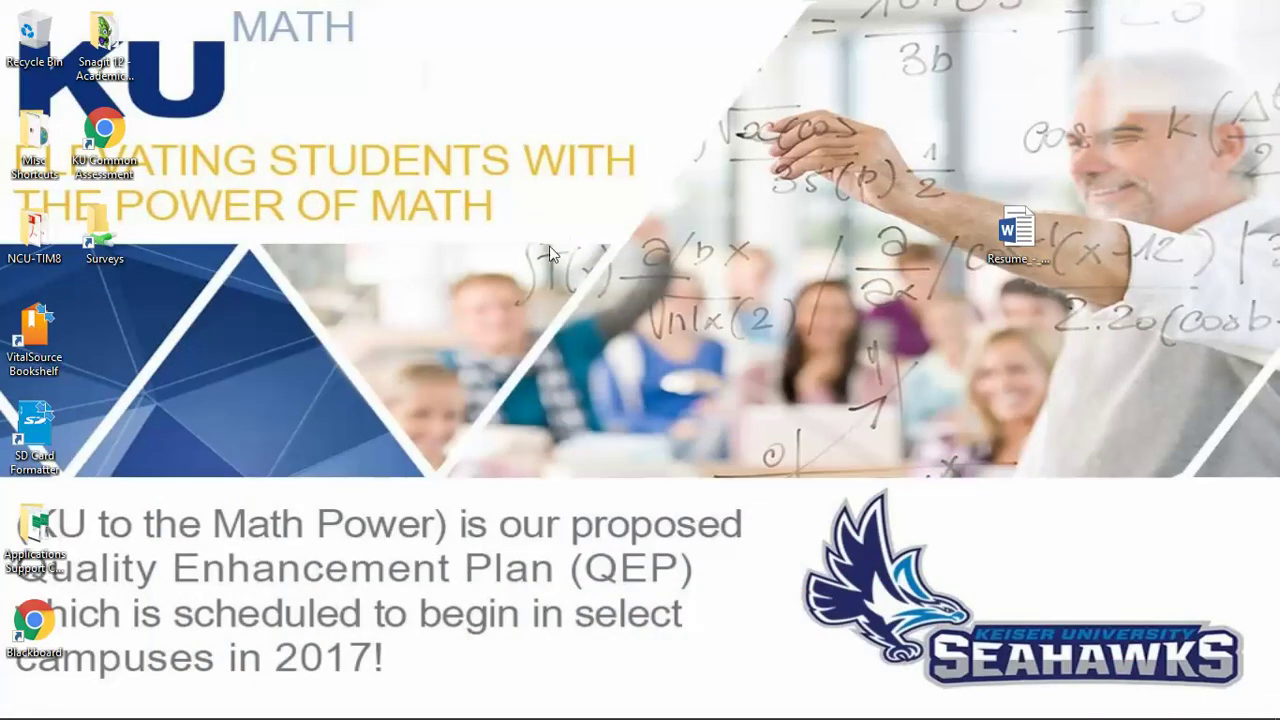
pyautogui.moveTo(450, 712)
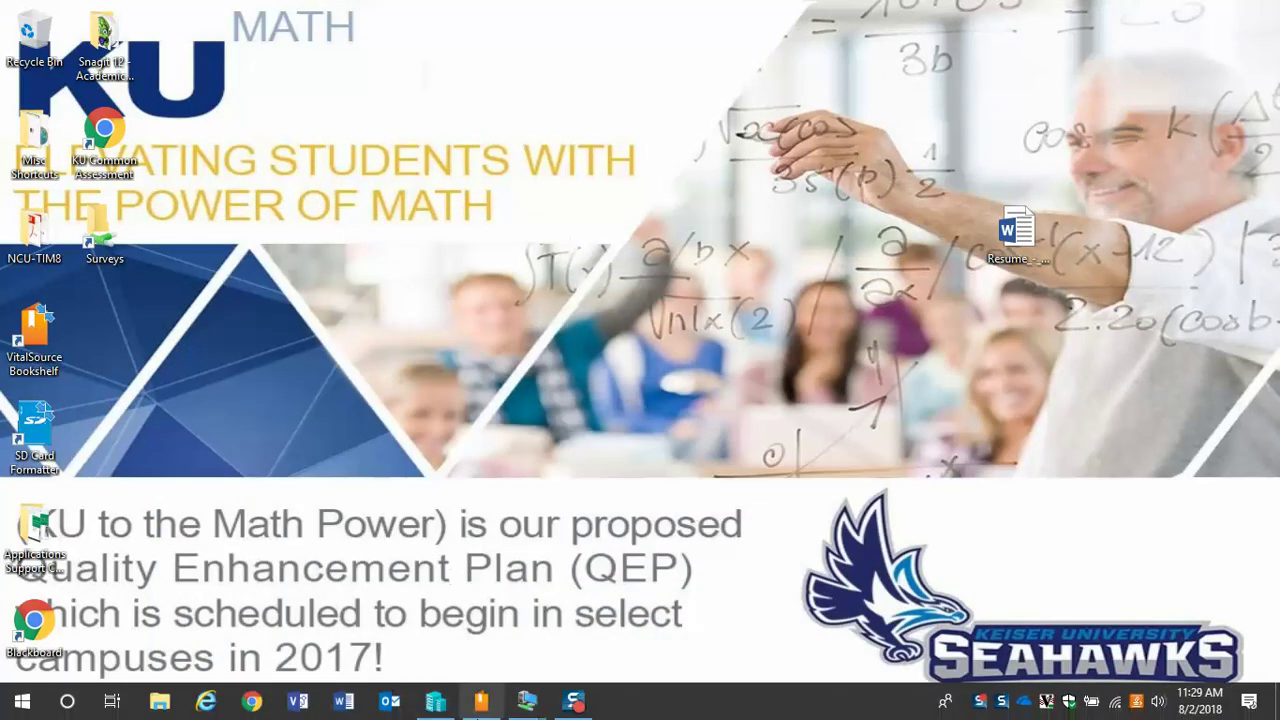
pyautogui.click(445, 706)
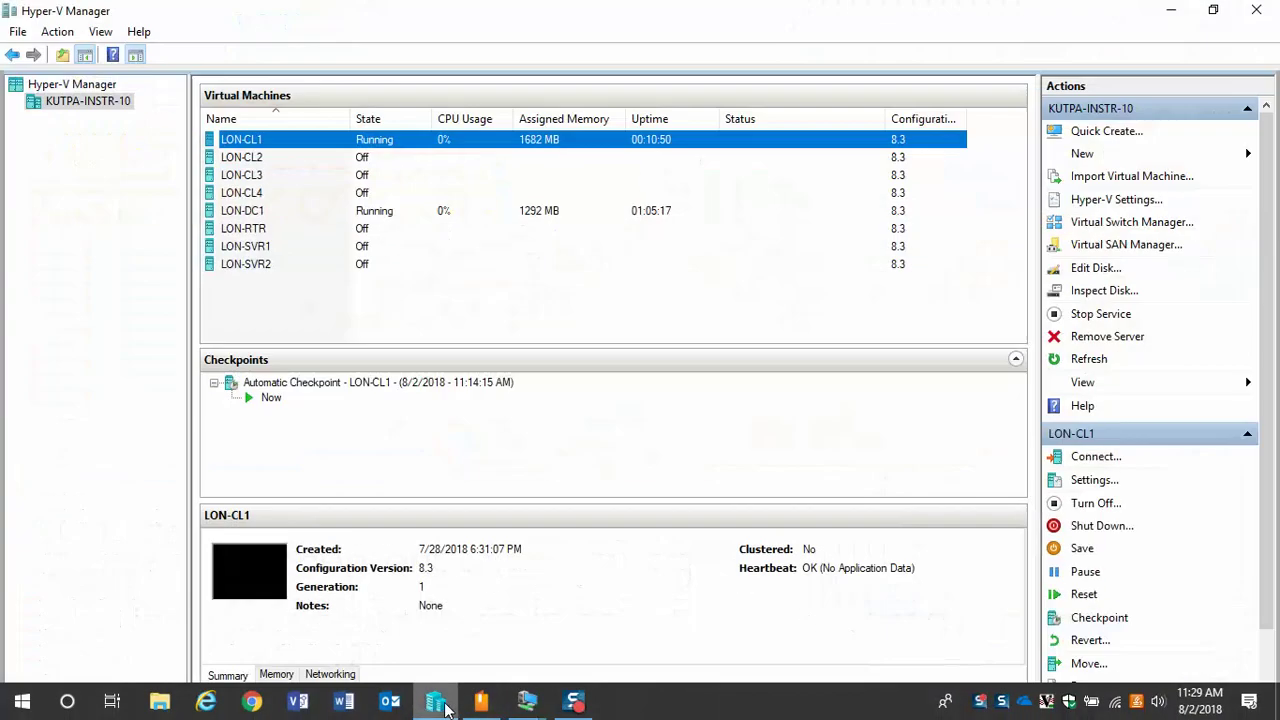
pyautogui.click(262, 212)
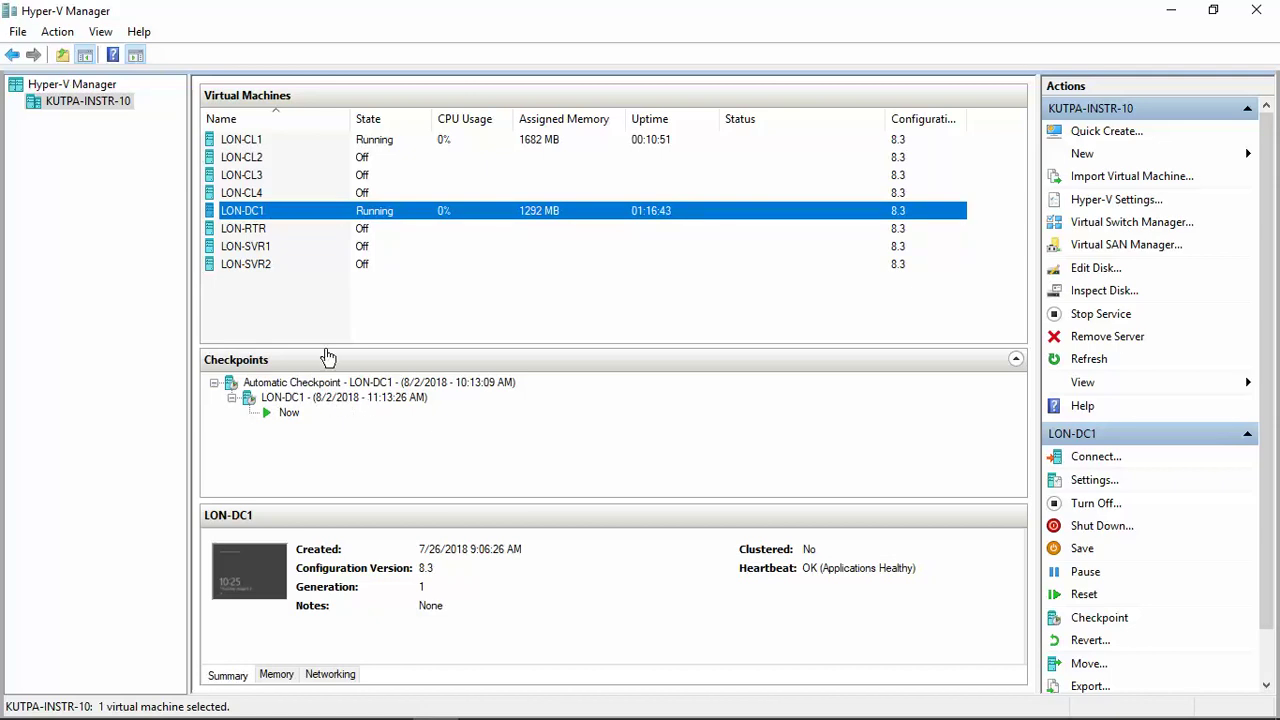
# Step: Take checkpoints of LON-CL1, LON-CL2 and LON-CL3 on the host
pyautogui.click(248, 140)
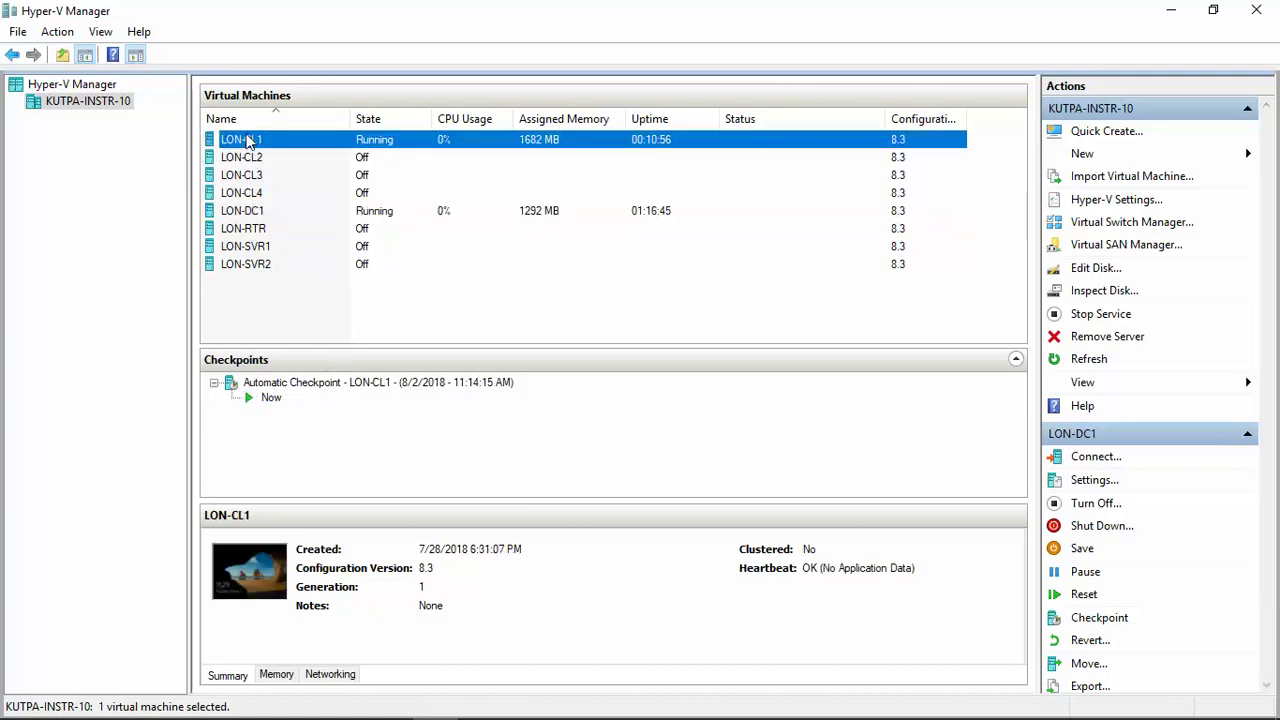
pyautogui.rightClick(248, 140)
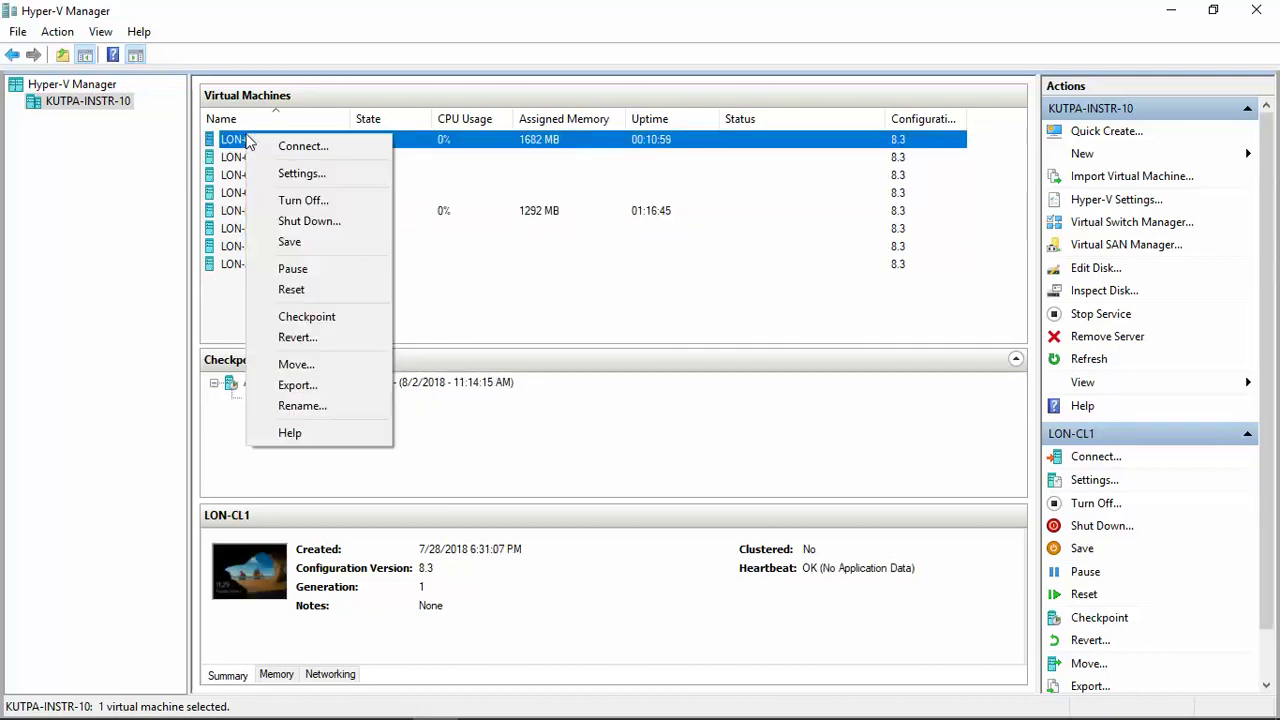
pyautogui.click(305, 316)
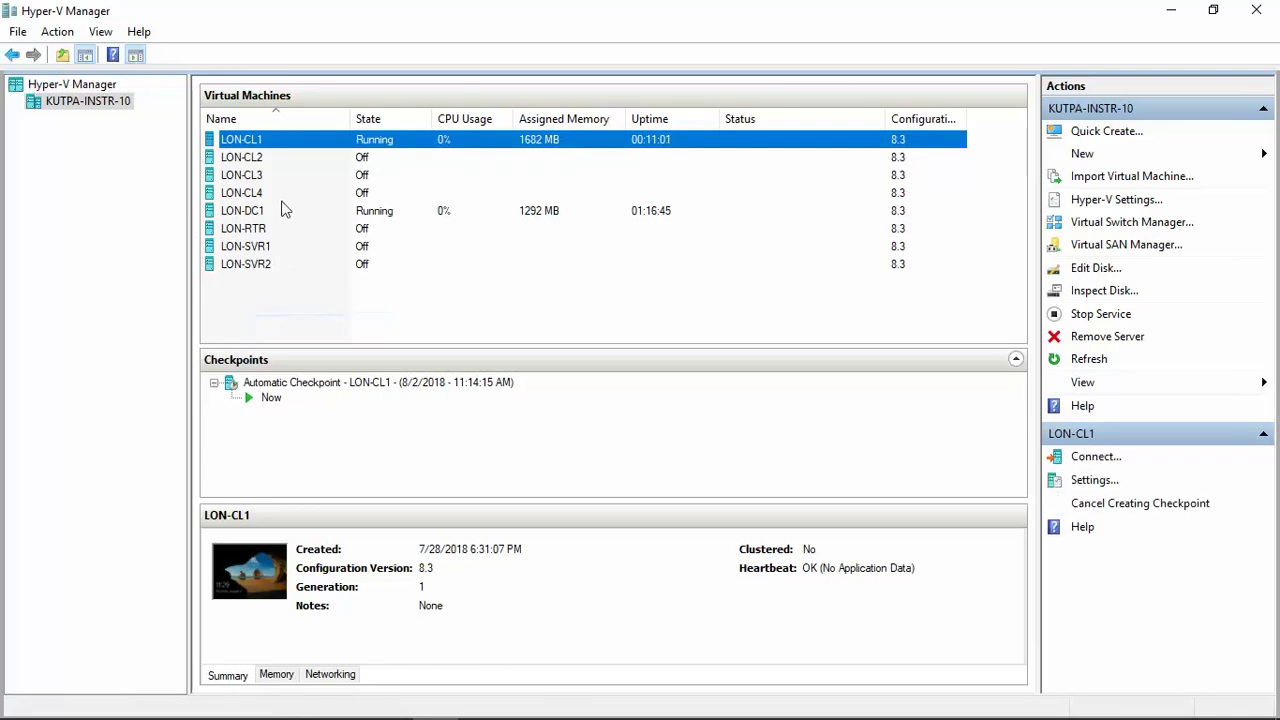
pyautogui.click(252, 160)
pyautogui.rightClick(252, 160)
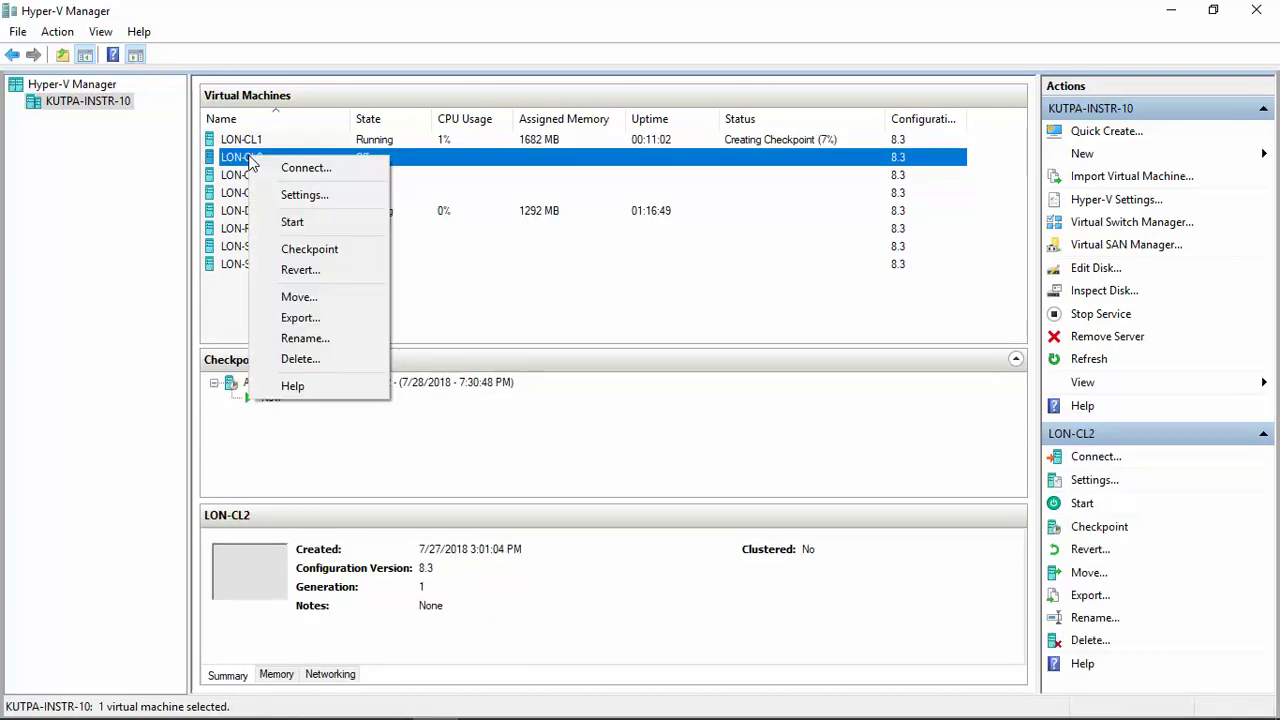
pyautogui.click(300, 249)
pyautogui.click(260, 177)
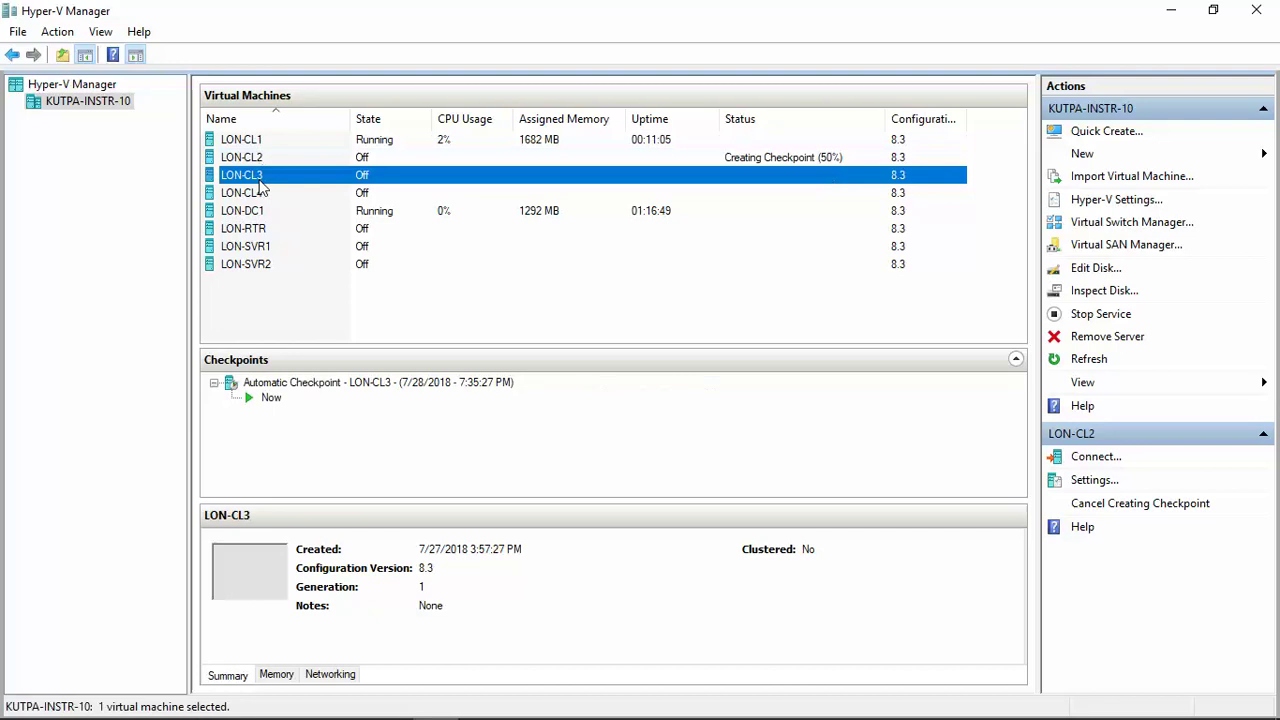
pyautogui.rightClick(260, 177)
pyautogui.click(300, 273)
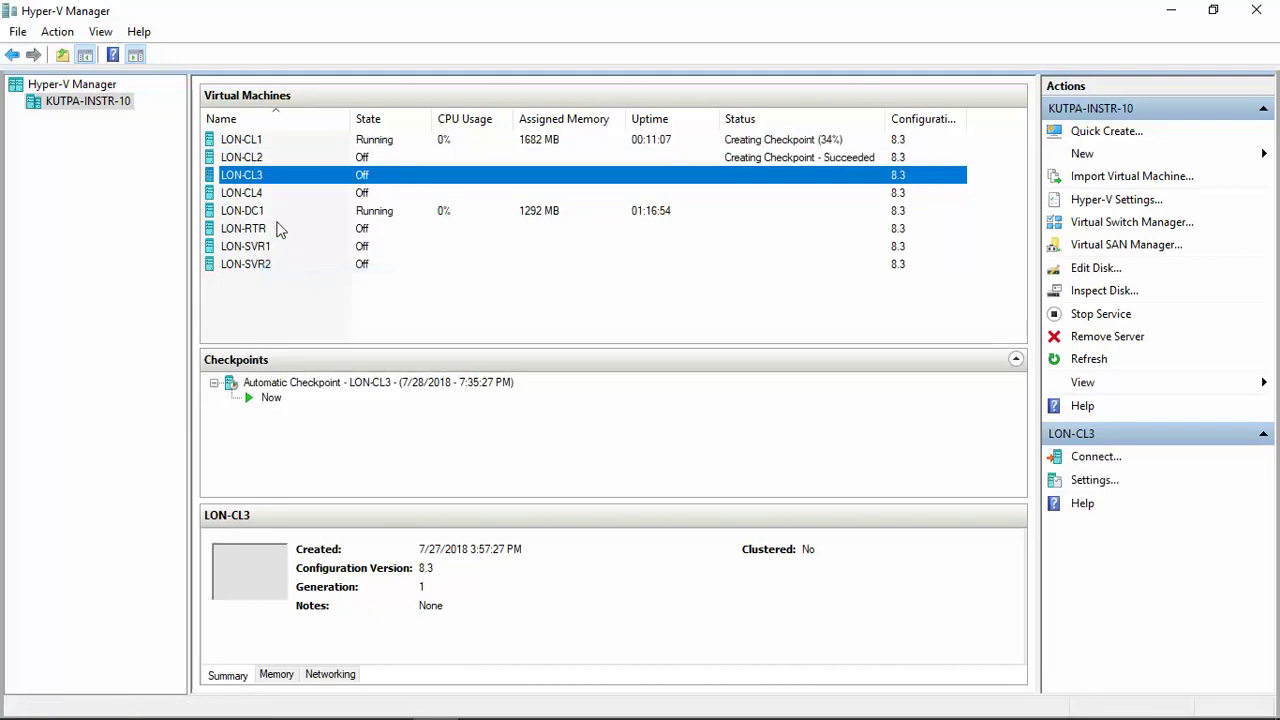
# Step: Take checkpoints of LON-CL4, LON-RTR, LON-SVR1 and LON-SVR2 on the host
pyautogui.click(255, 197)
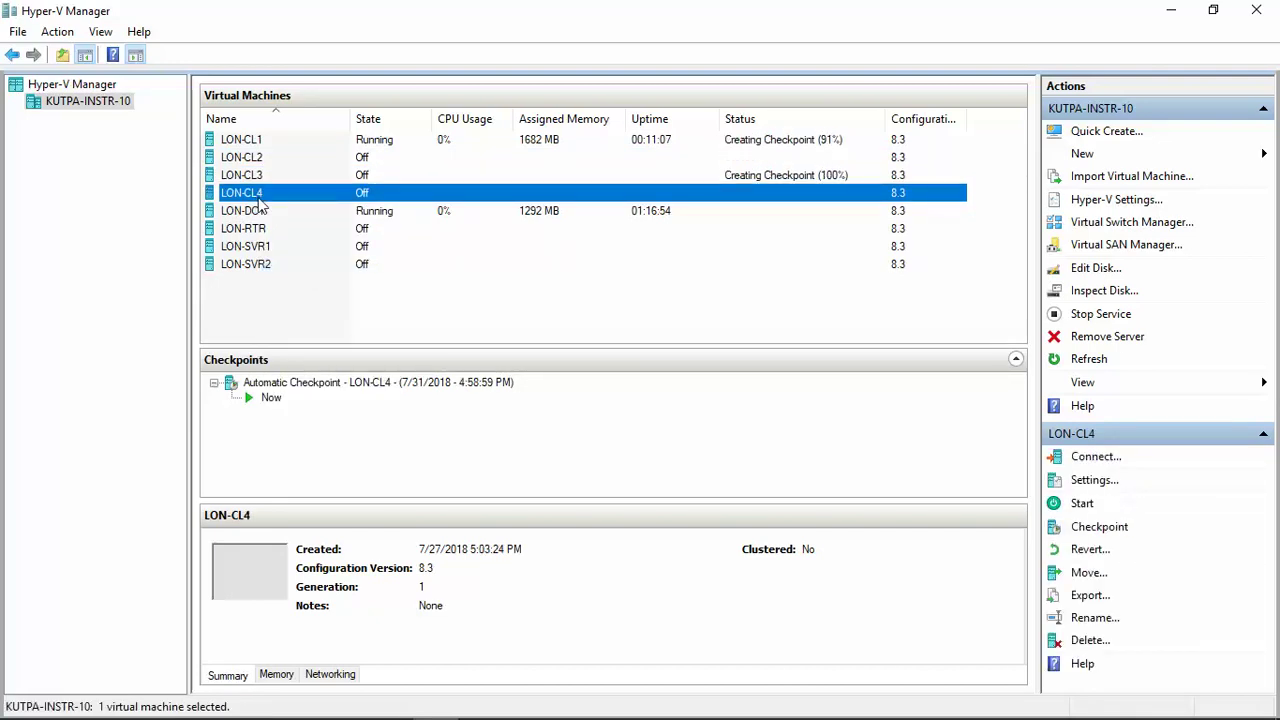
pyautogui.rightClick(258, 199)
pyautogui.click(319, 292)
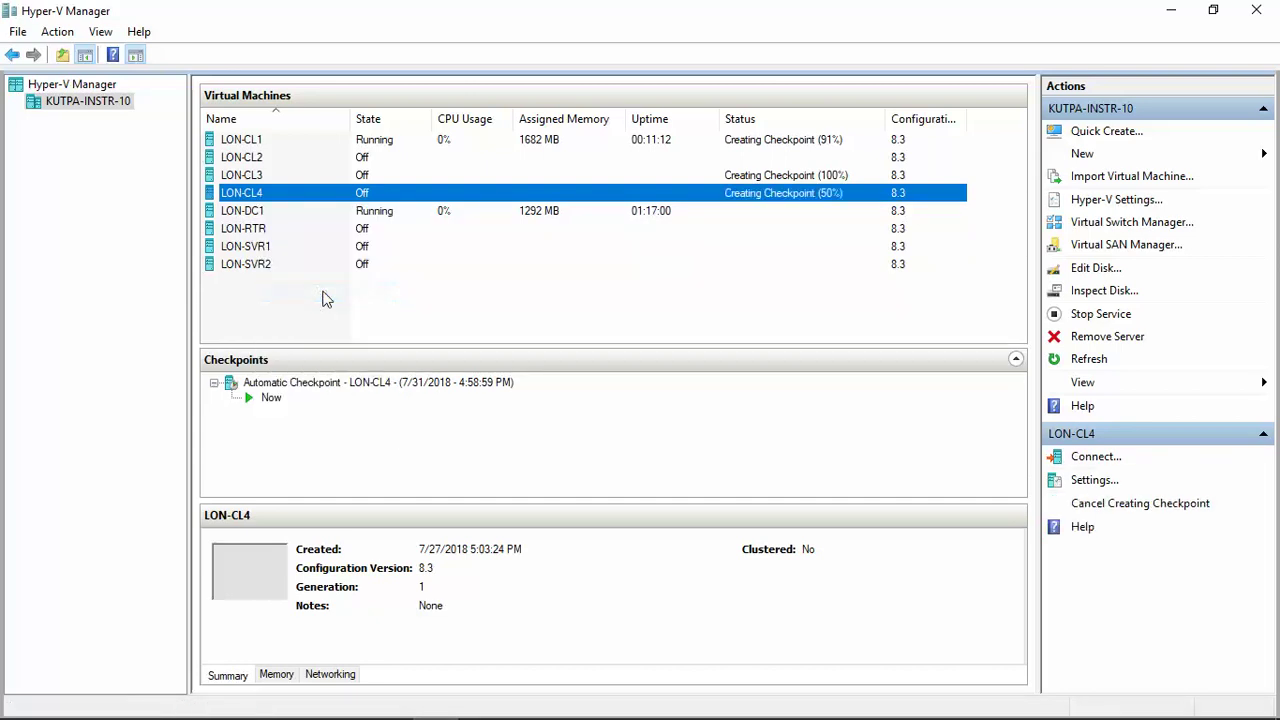
pyautogui.rightClick(253, 231)
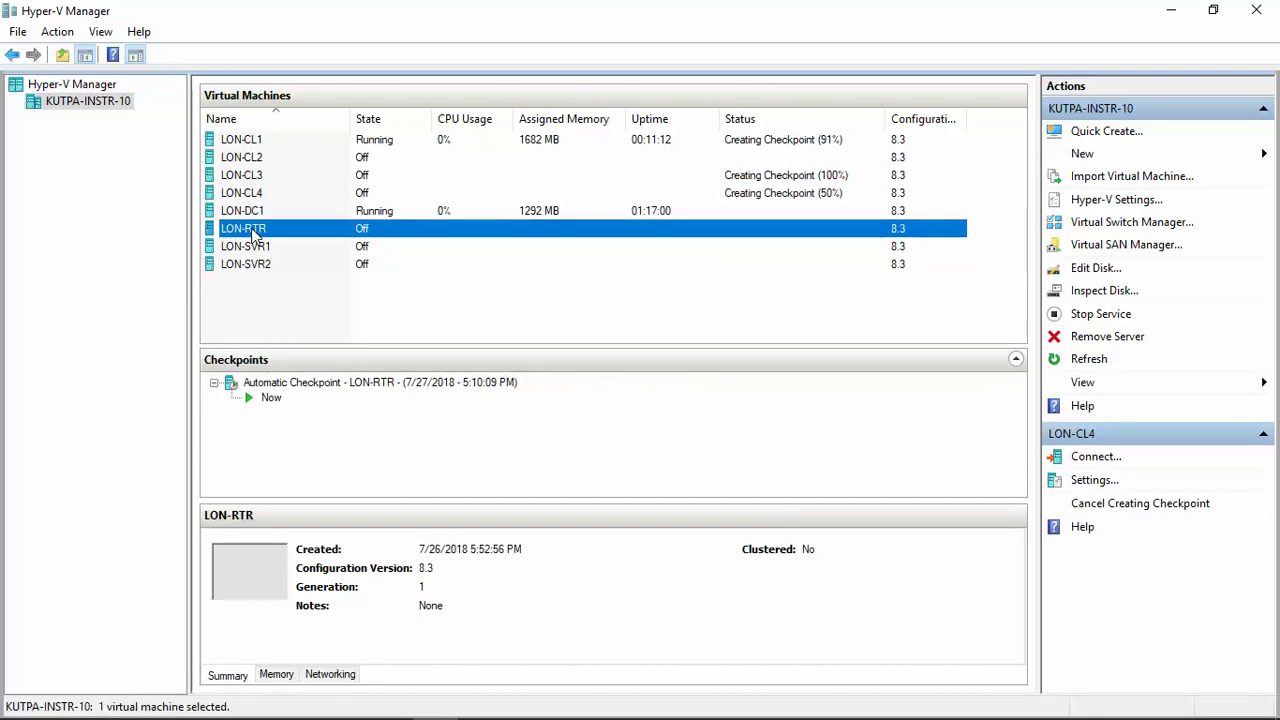
pyautogui.click(290, 322)
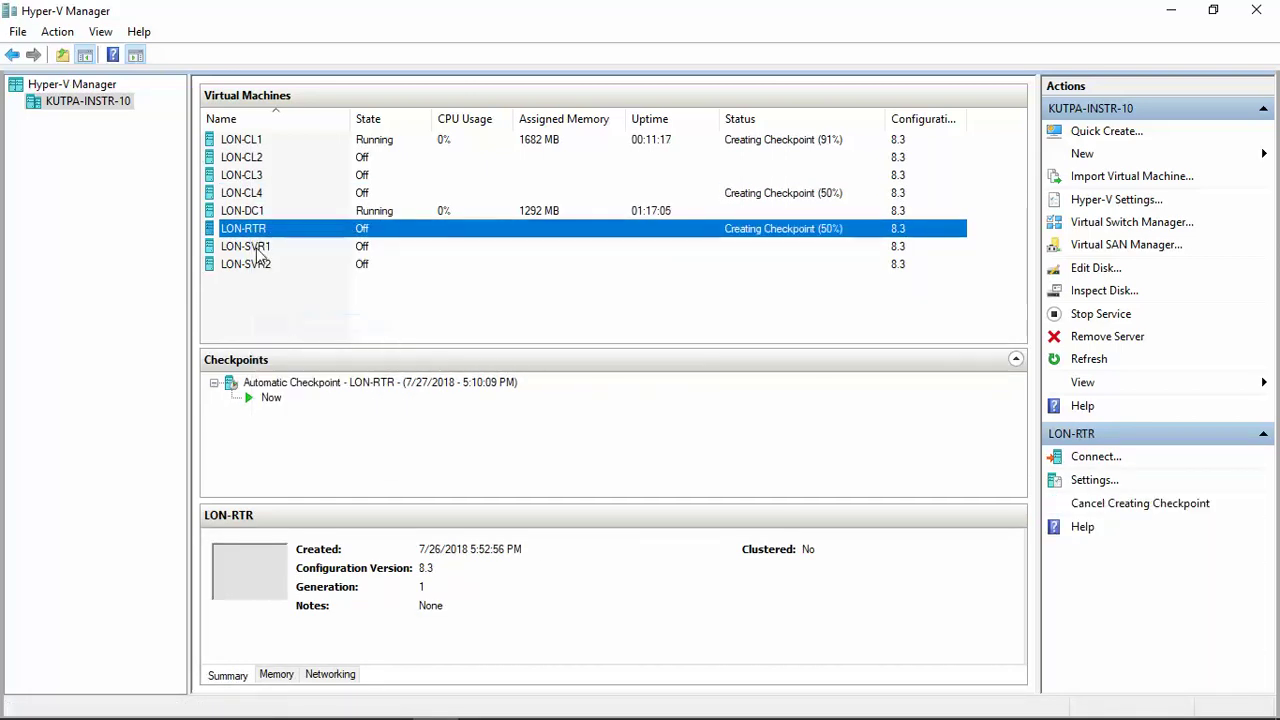
pyautogui.click(257, 249)
pyautogui.rightClick(257, 248)
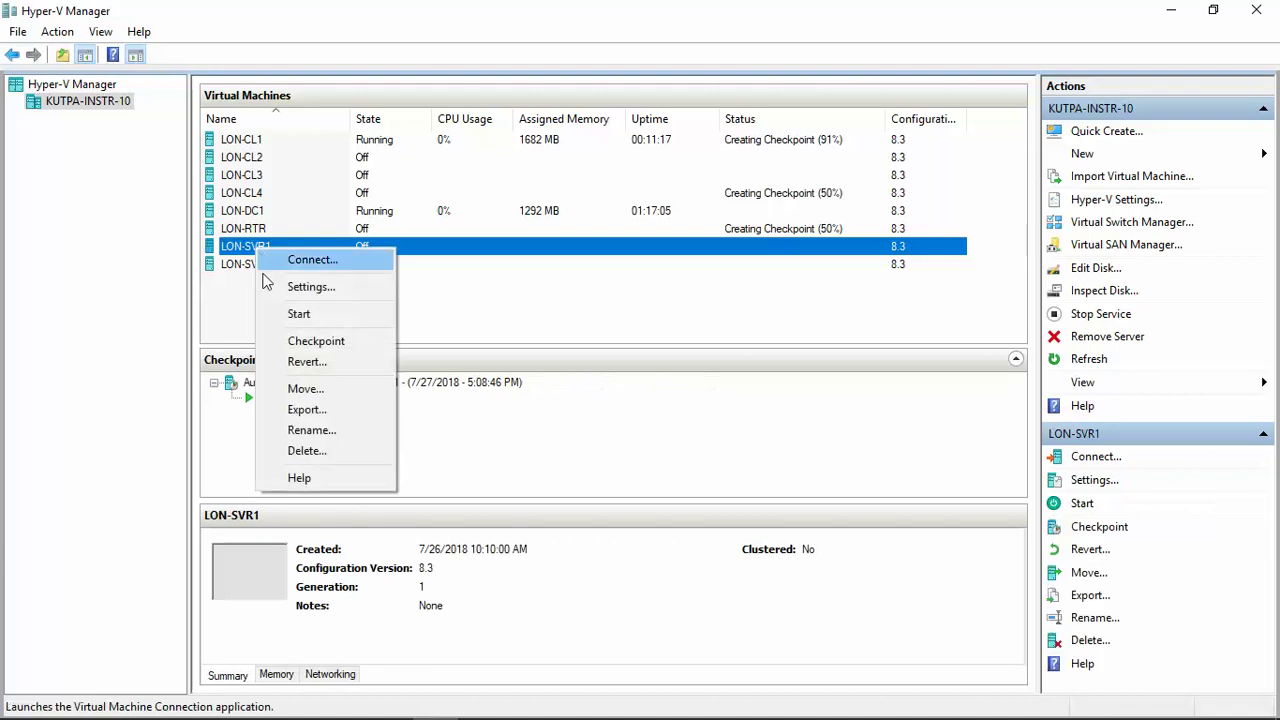
pyautogui.click(317, 344)
pyautogui.click(263, 271)
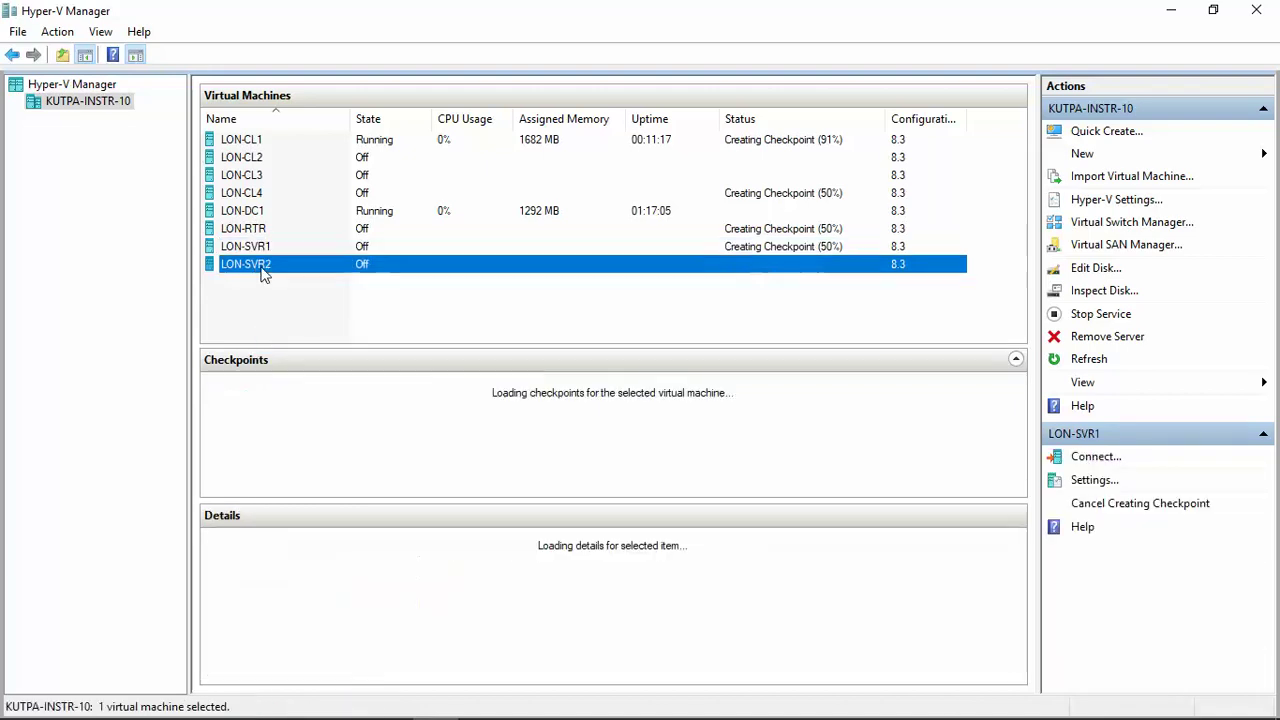
pyautogui.rightClick(263, 273)
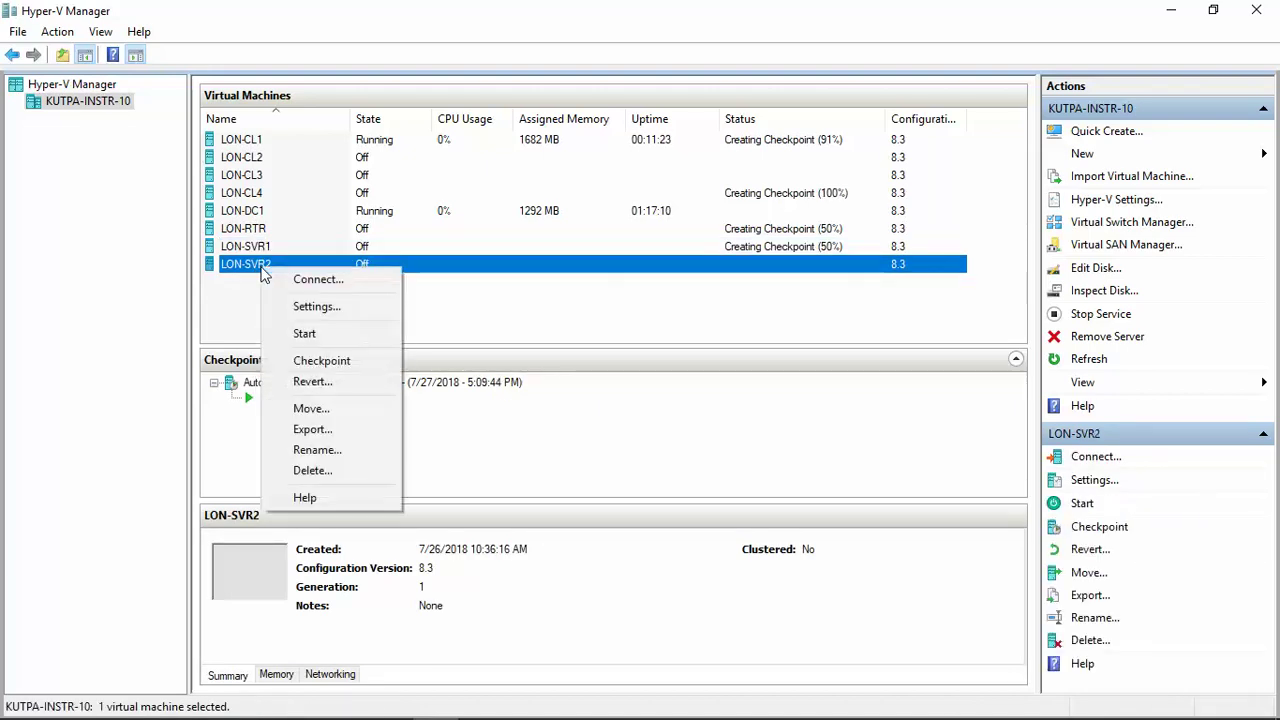
pyautogui.click(321, 362)
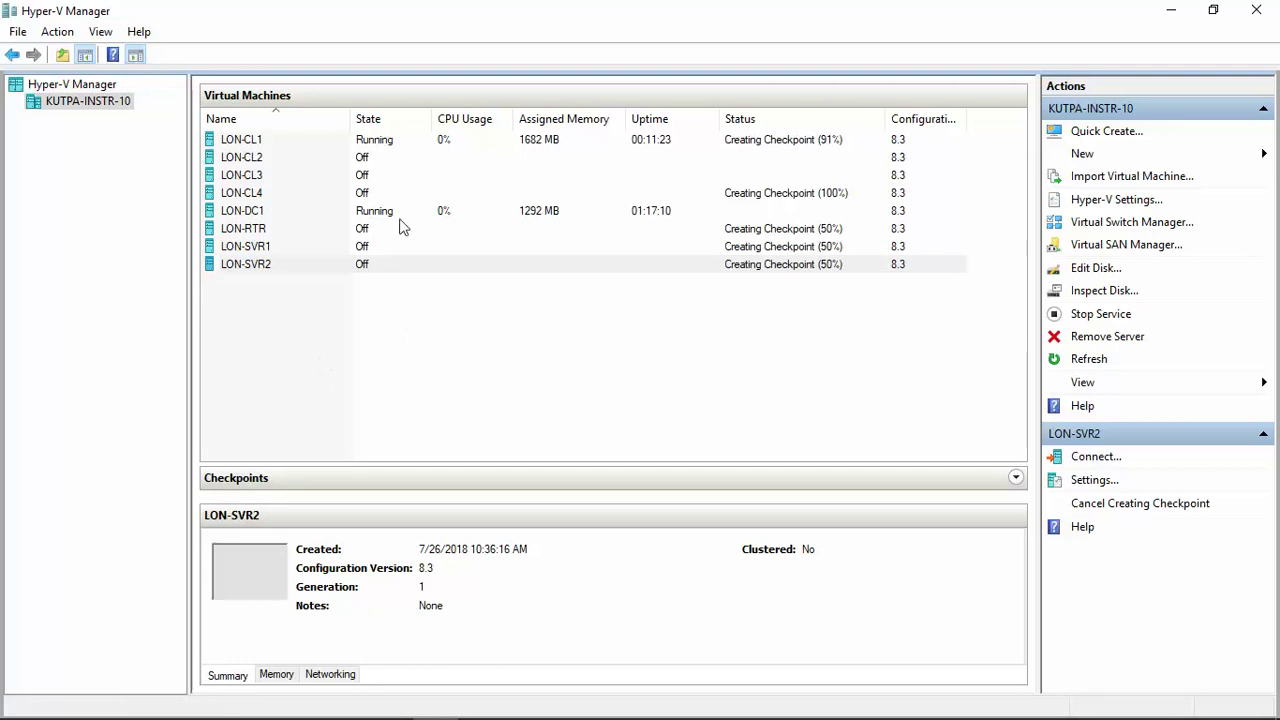